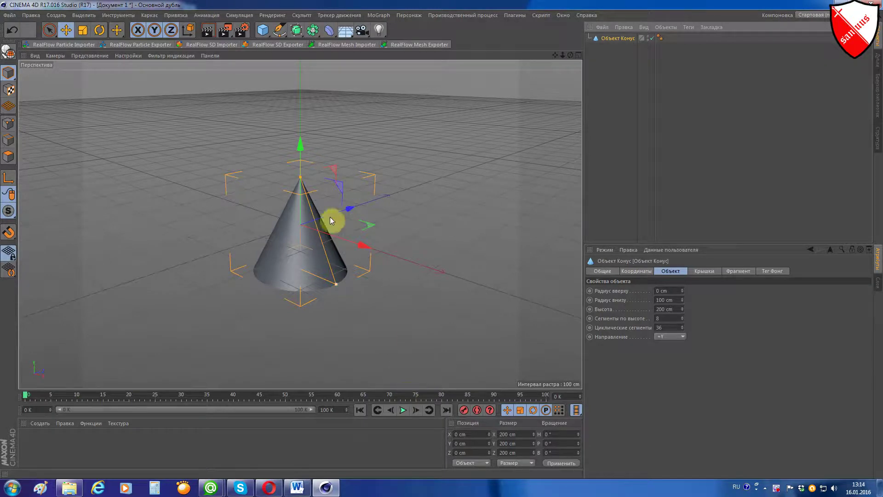
Step: Raise the cone, make it editable in front view, and move its pivot down to its base
drag(300, 143, 311, 95)
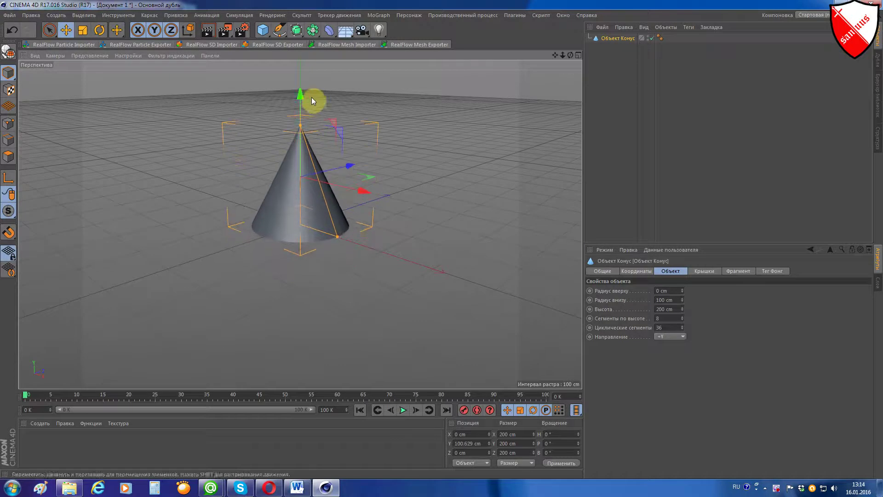
key(F4)
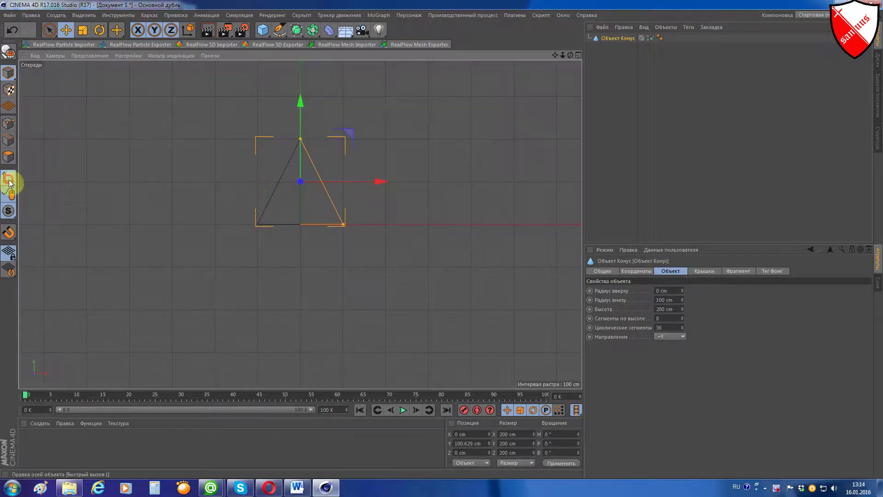
drag(300, 101, 300, 101)
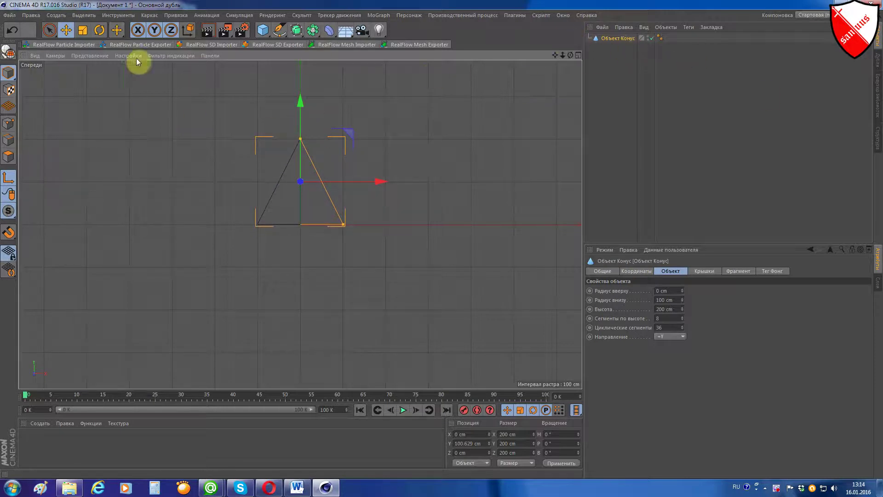
click(8, 51)
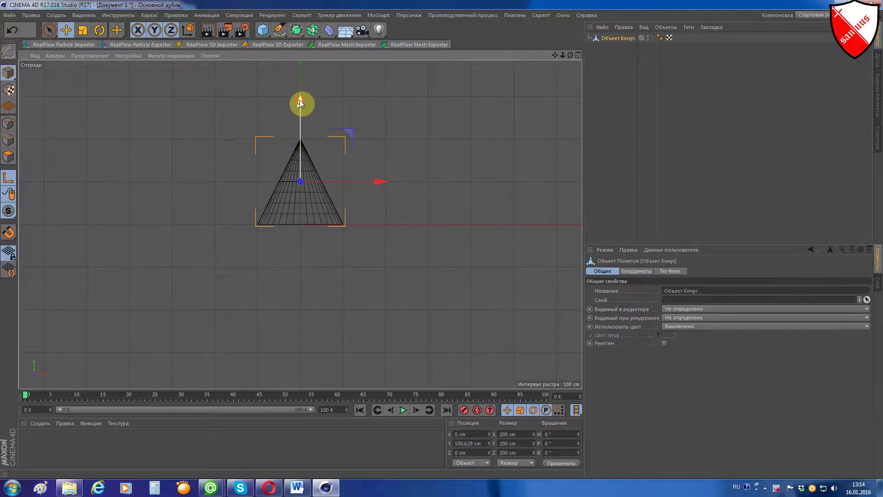
drag(299, 101, 295, 143)
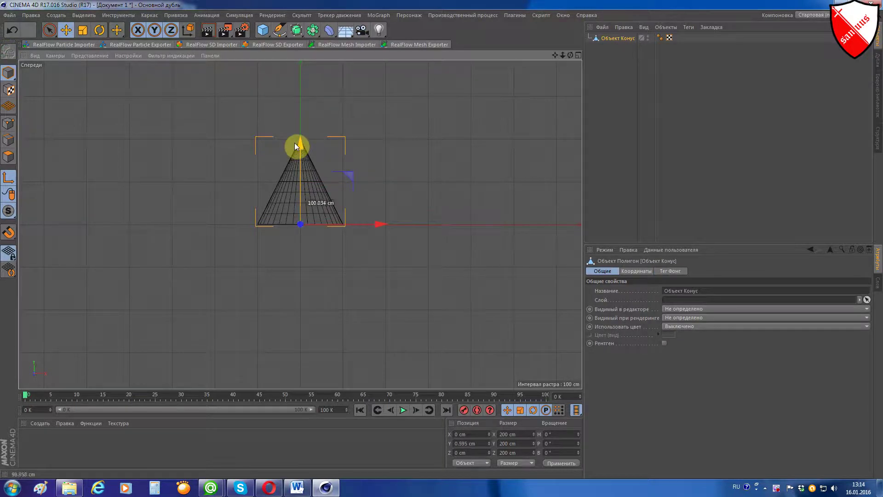
Step: Create a green material (H135 S70 V74) and apply it to the cone
key(F1)
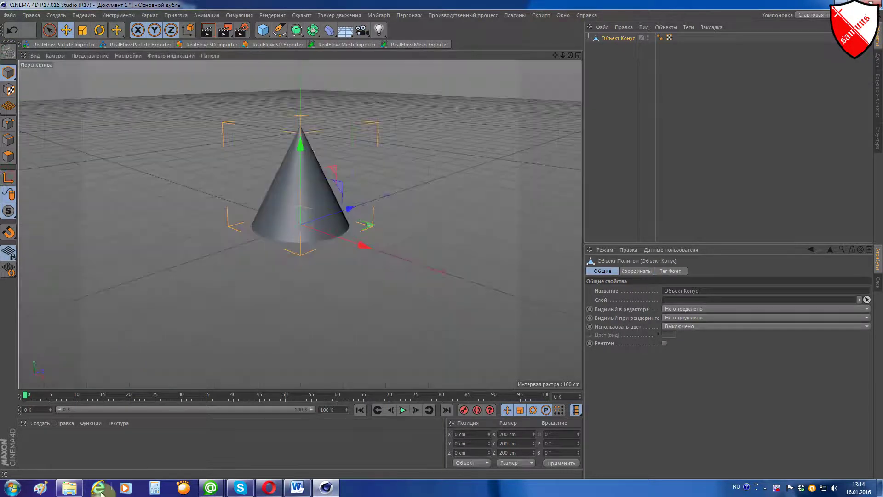
double_click(37, 449)
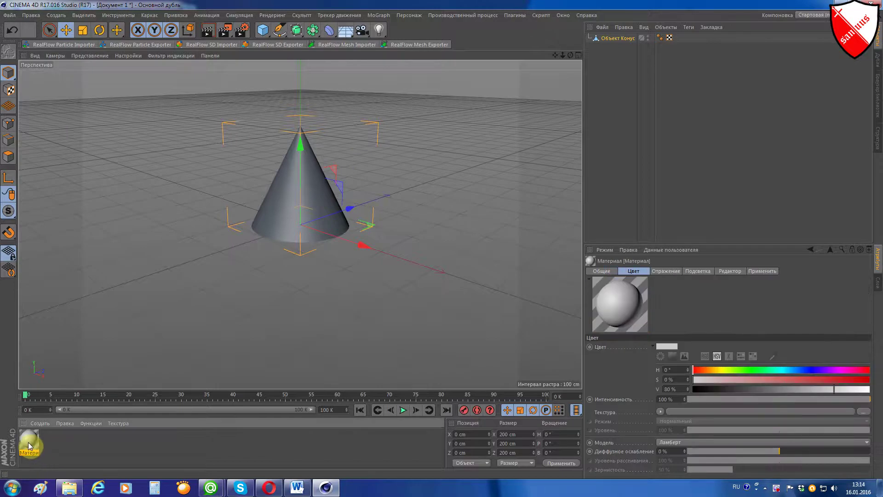
double_click(29, 443)
click(347, 131)
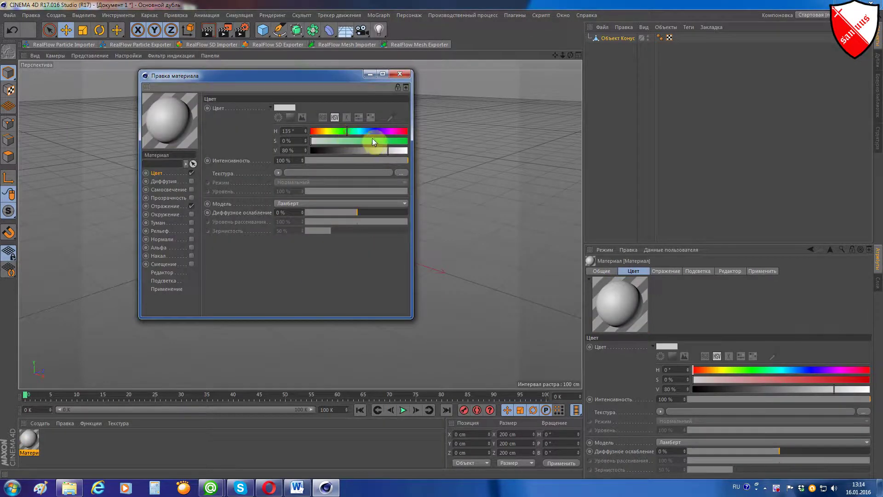
click(378, 141)
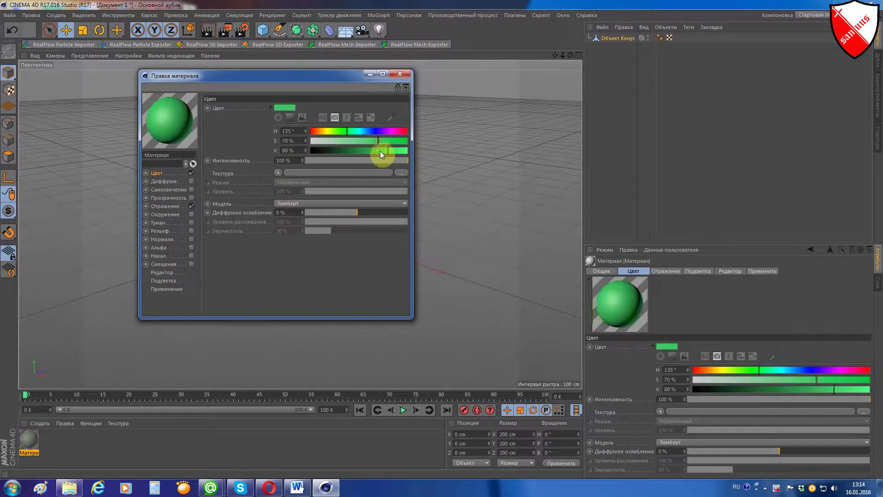
click(399, 74)
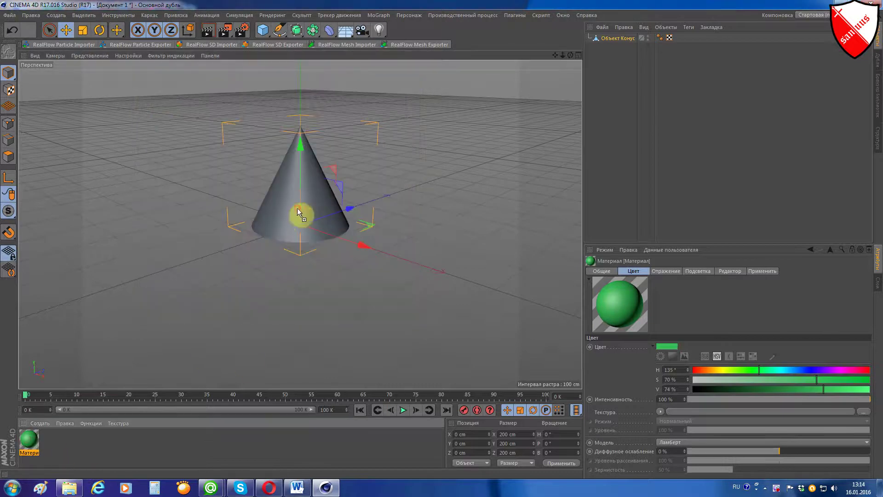
drag(208, 358, 297, 210)
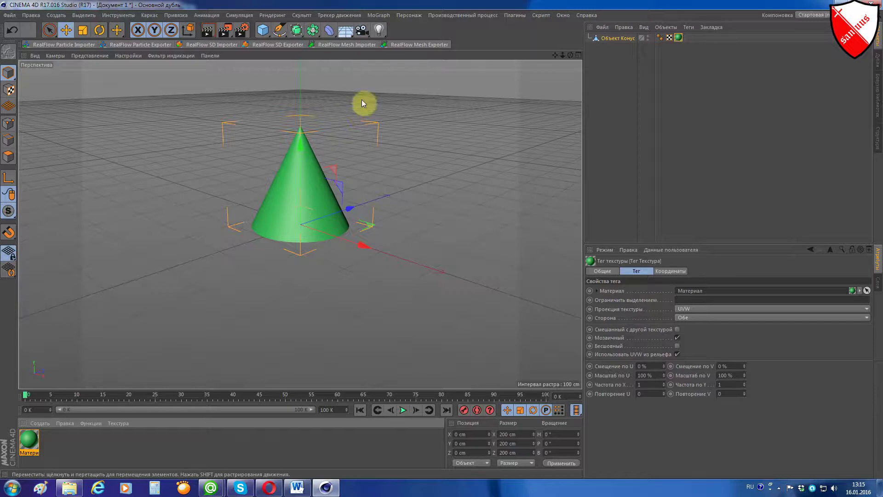
Step: Put the cone under a MoGraph Cloner for three stacked copies and scale them down
click(380, 15)
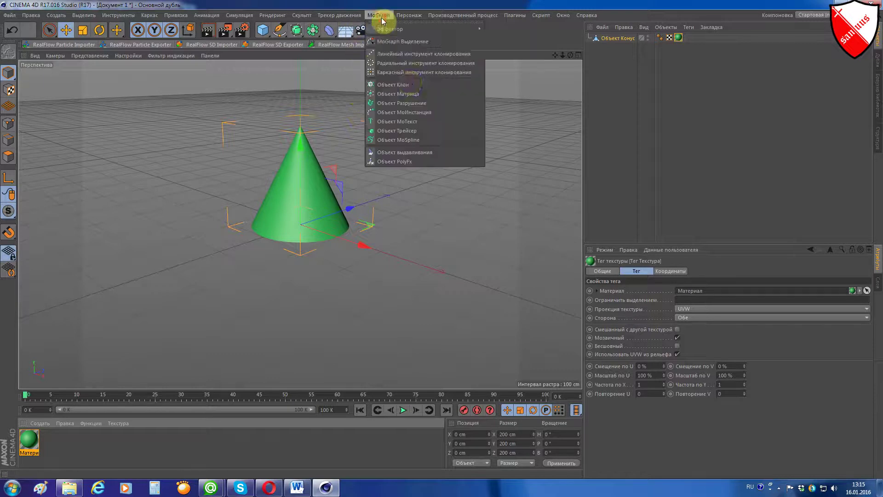
click(413, 85)
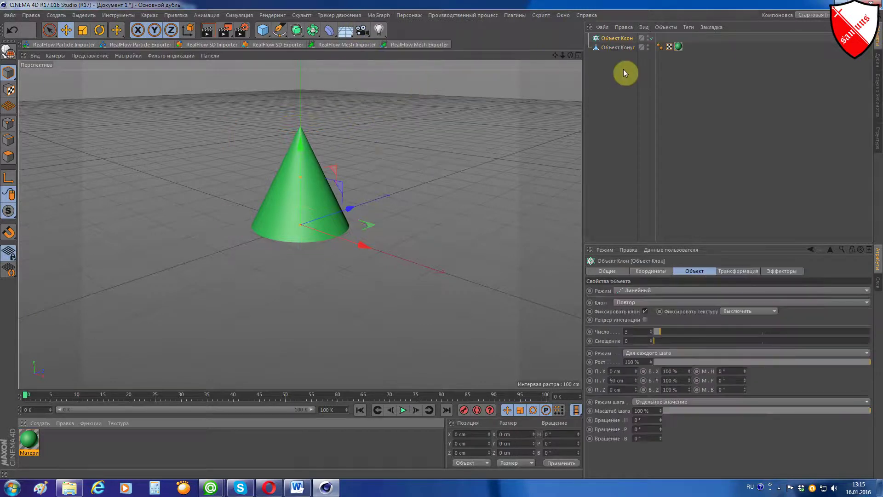
mouse_move(598, 48)
mouse_down()
mouse_move(608, 59)
mouse_move(614, 41)
mouse_up()
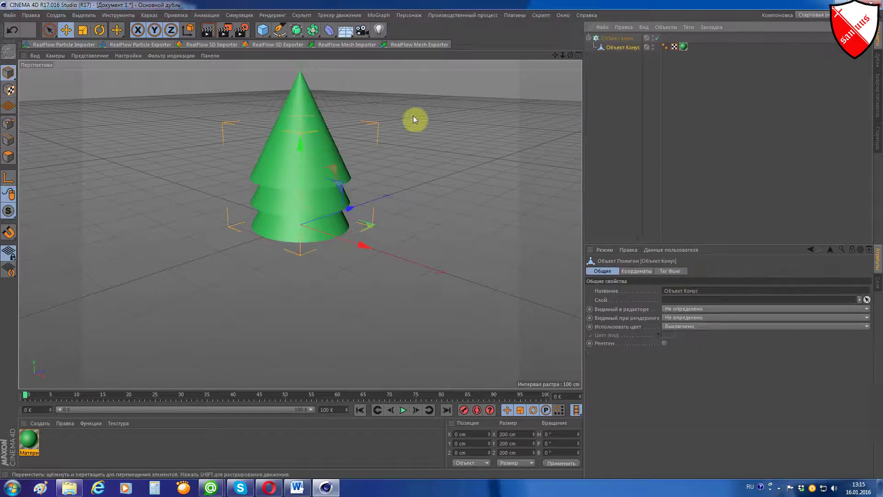
click(84, 31)
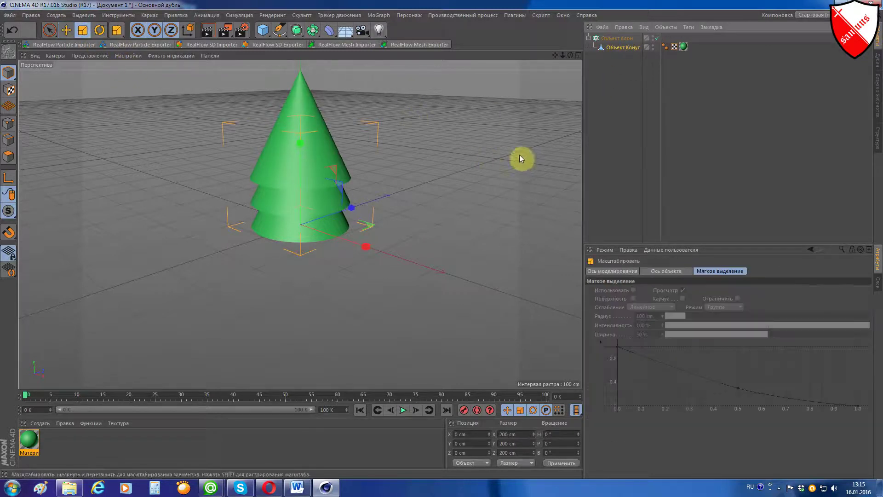
mouse_move(146, 133)
mouse_down()
mouse_move(50, 184)
mouse_move(154, 133)
mouse_up()
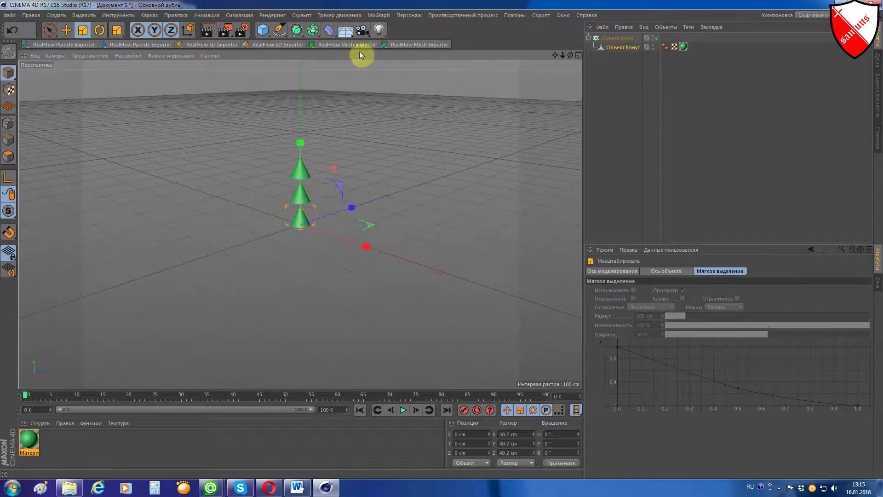
Step: Add a plane and give it a new yellow-green material (H67 S63 V72)
click(262, 35)
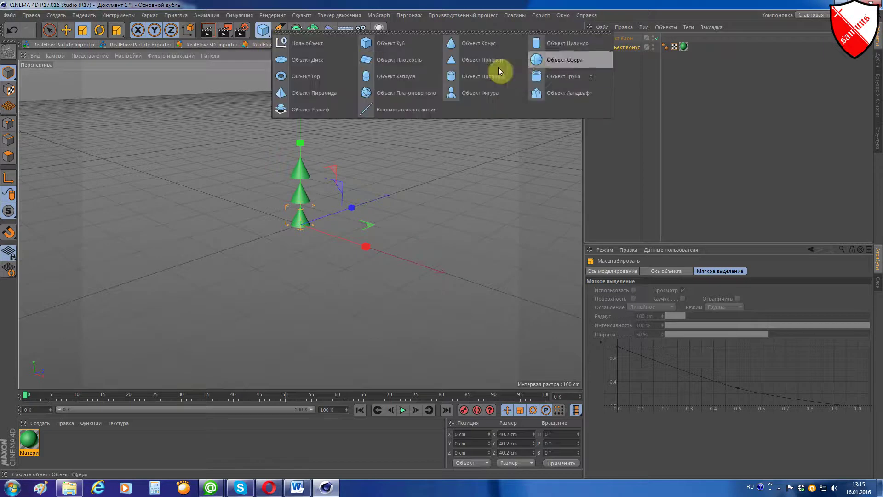
click(425, 64)
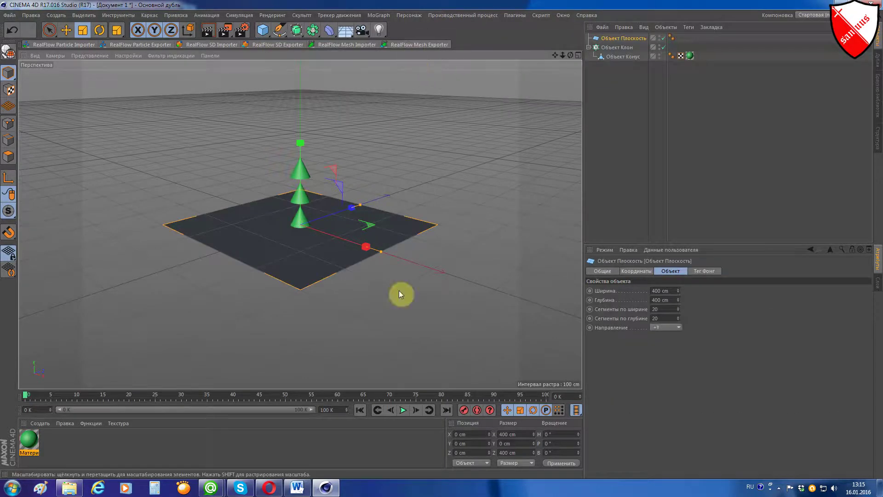
double_click(70, 454)
drag(40, 448, 295, 266)
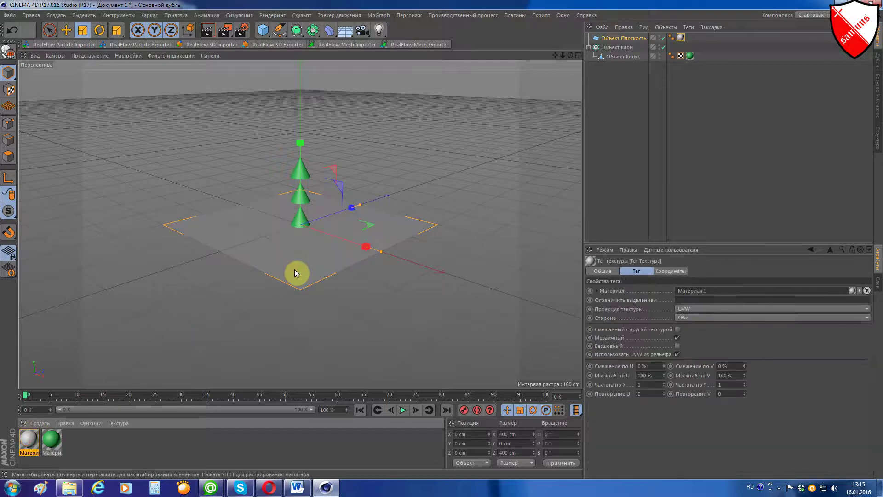
double_click(28, 440)
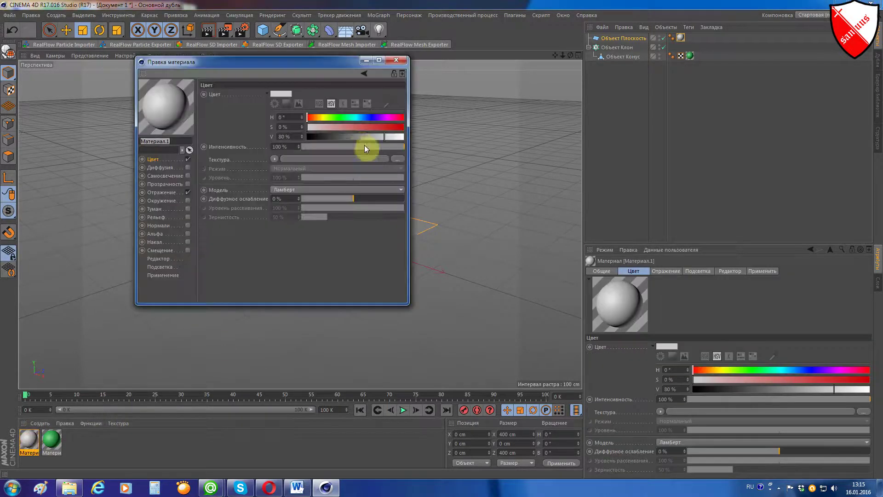
click(325, 118)
click(368, 127)
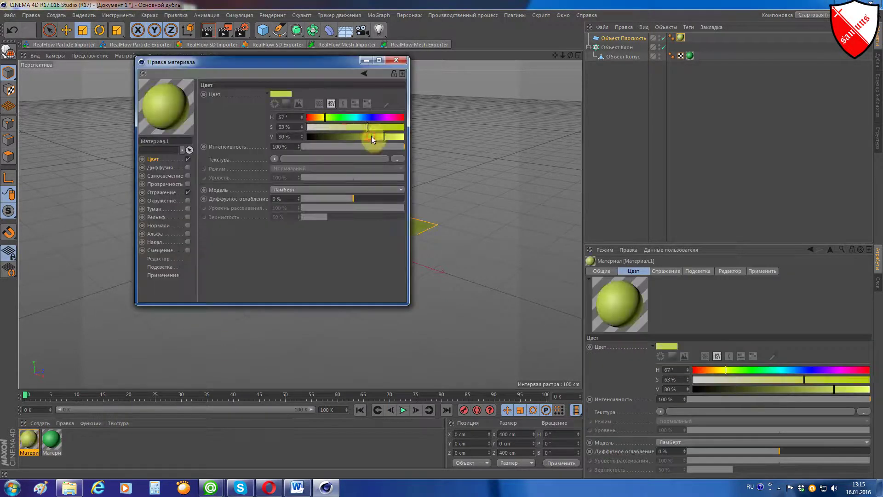
click(396, 60)
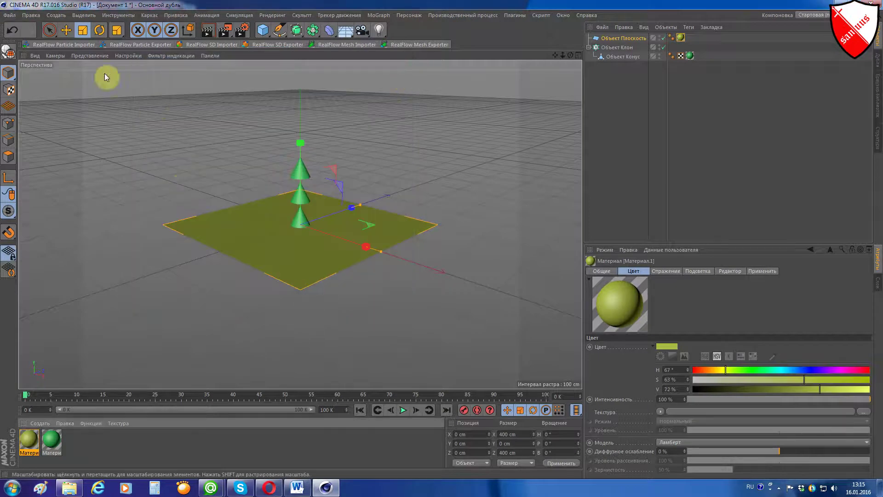
Step: Set the viewport display to Gouraud Shading (Lines)
click(88, 56)
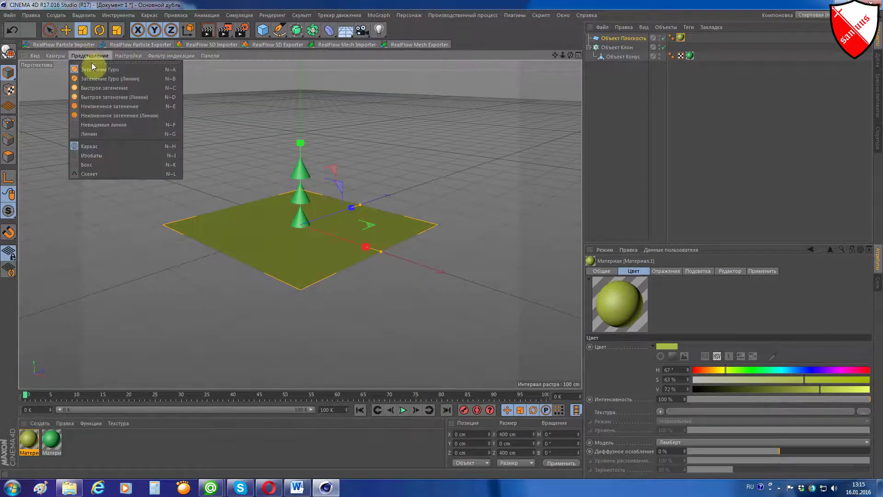
click(101, 79)
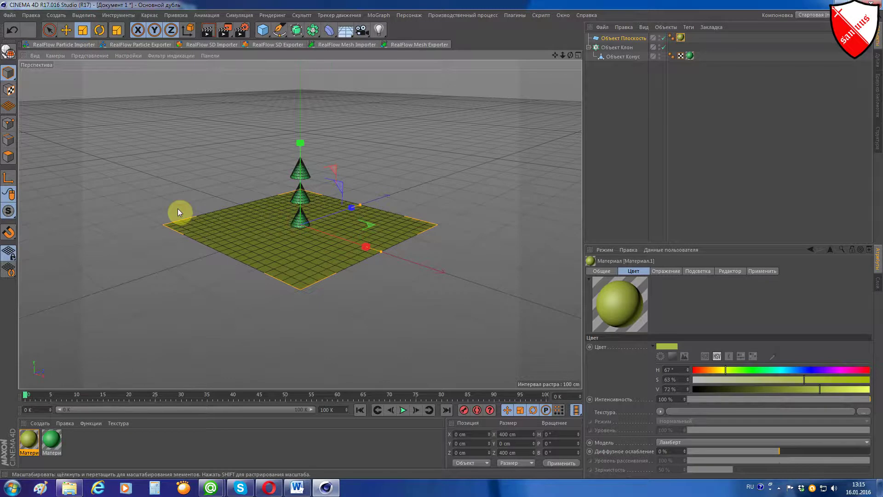
scroll(177, 208, up, 2)
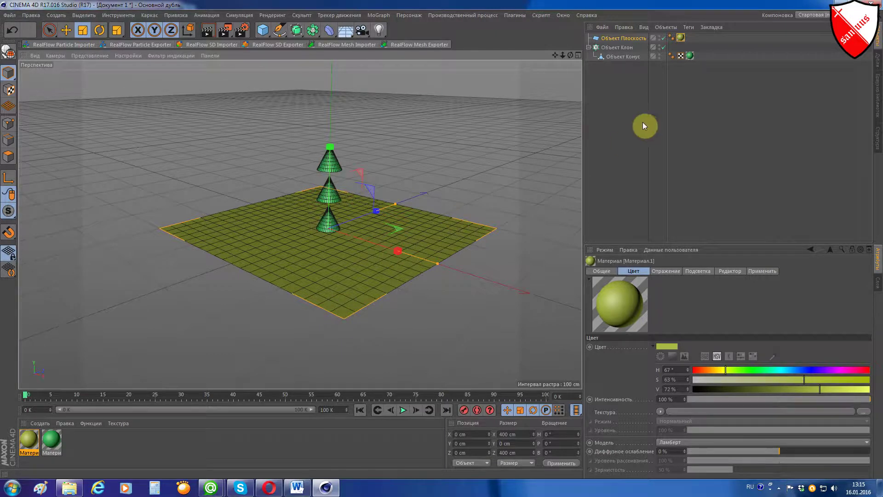
Step: Switch the Cloner to Object mode, distributing the cones over the plane
click(625, 47)
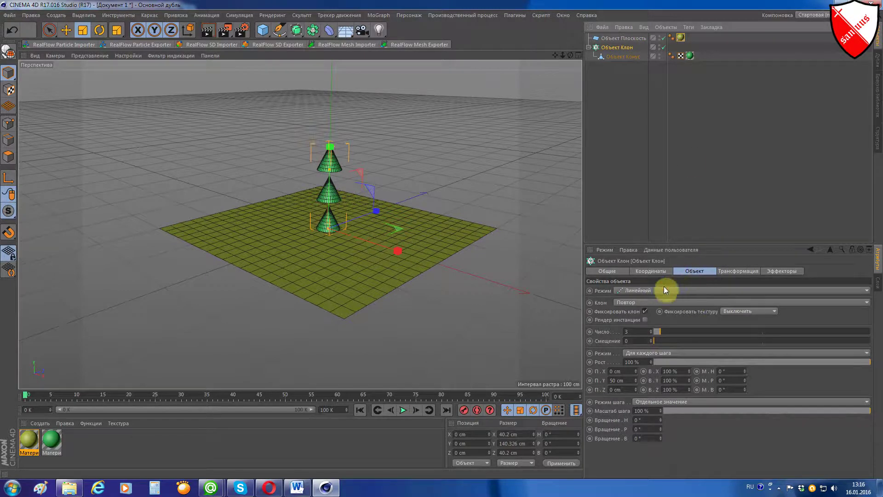
click(660, 289)
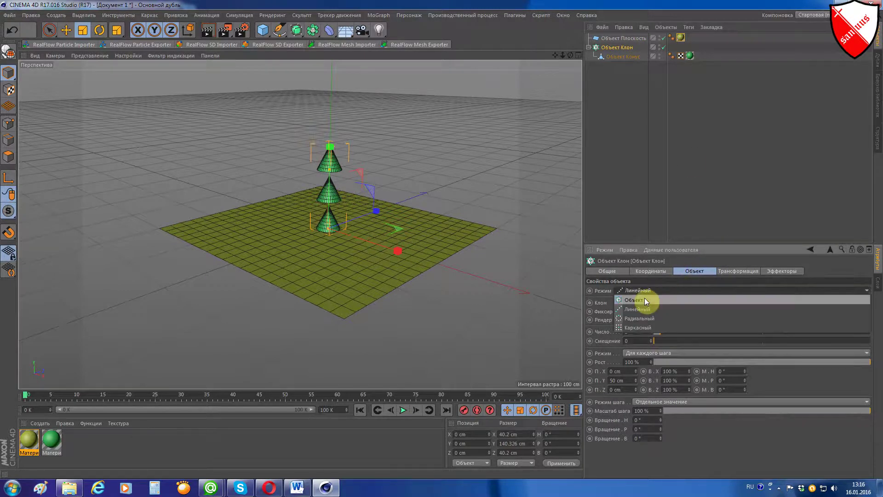
click(645, 299)
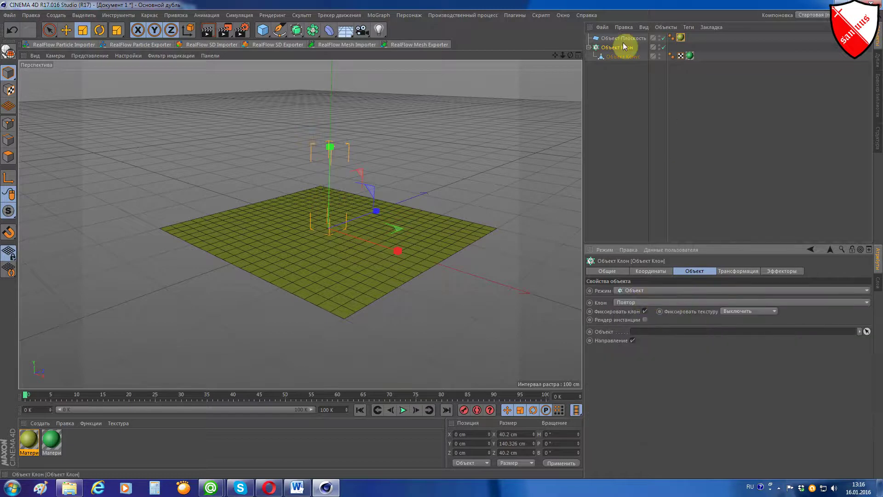
drag(622, 40, 675, 333)
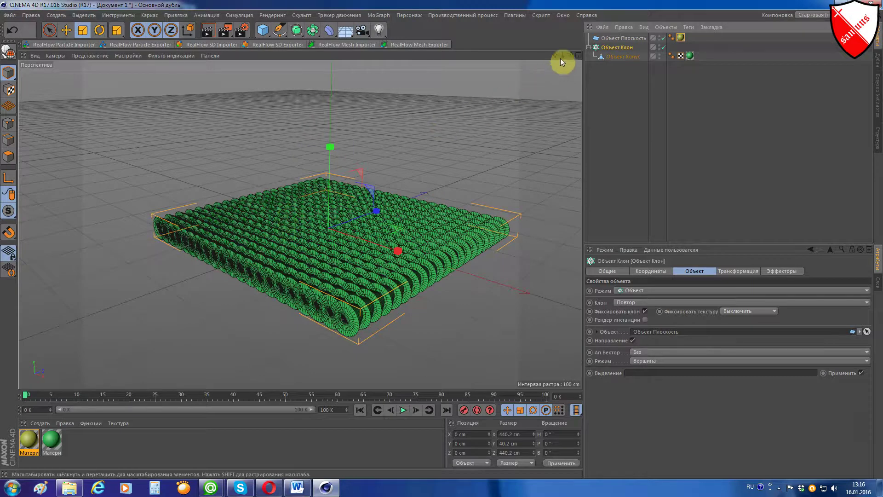
Step: Dismiss the mail popup and slightly enlarge the cone clone grid
drag(570, 55, 534, 92)
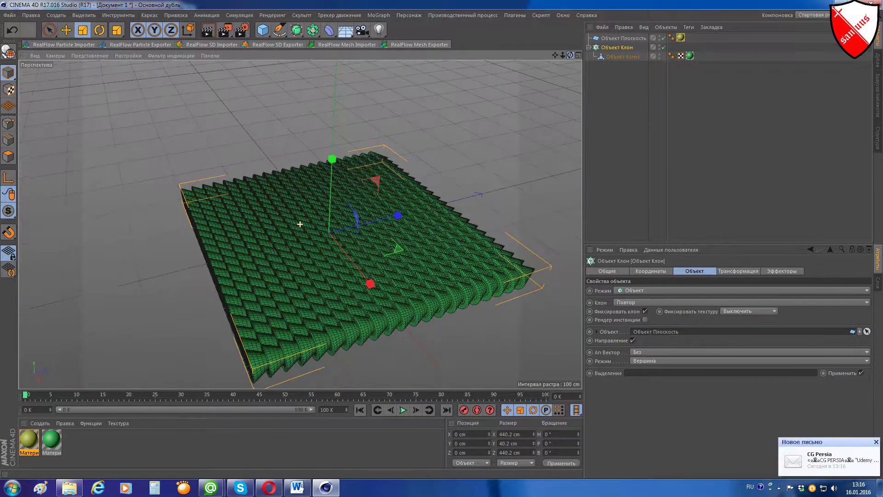
drag(570, 55, 570, 55)
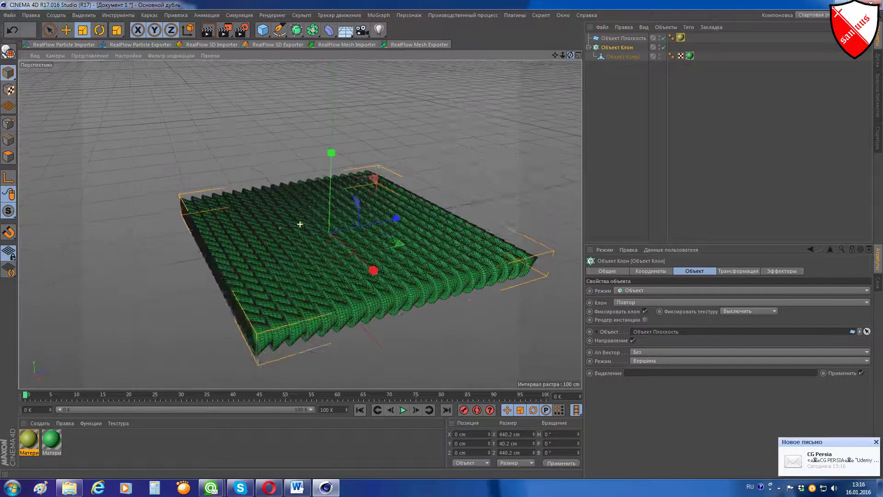
drag(300, 224, 258, 221)
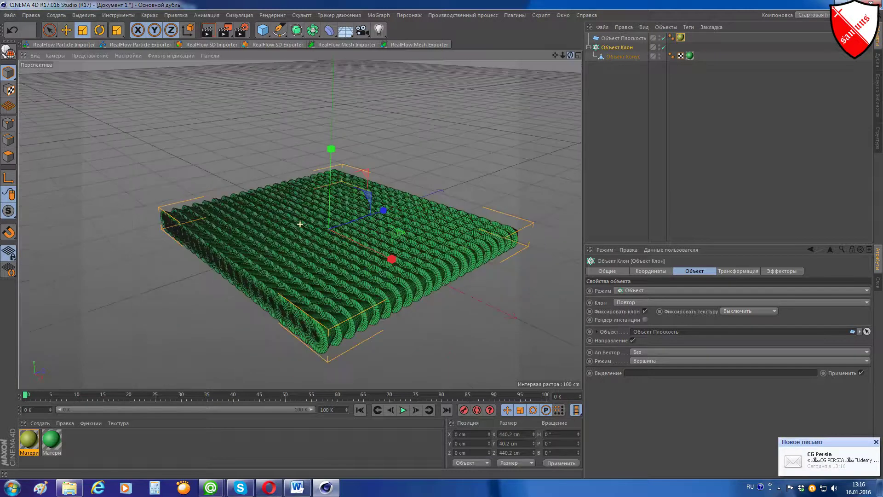
click(877, 442)
drag(347, 305, 348, 308)
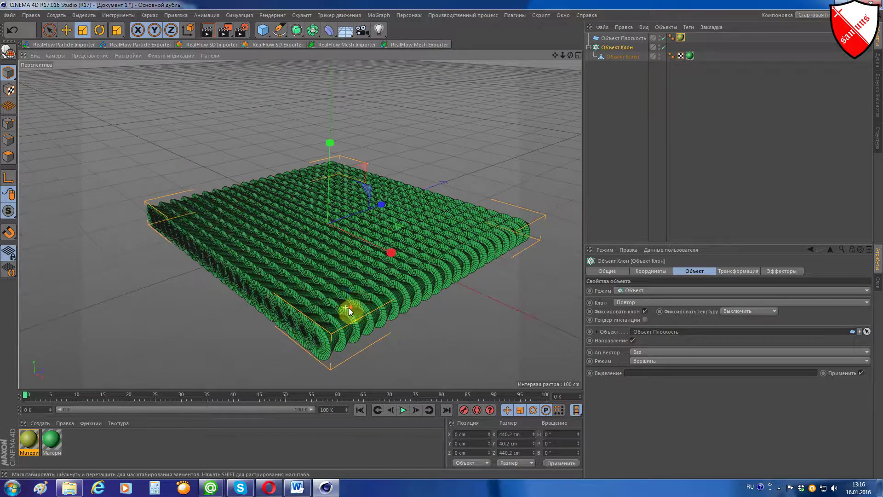
Step: Scale the cloned cone down to about 55%, making each clone roughly 22 cm
click(604, 58)
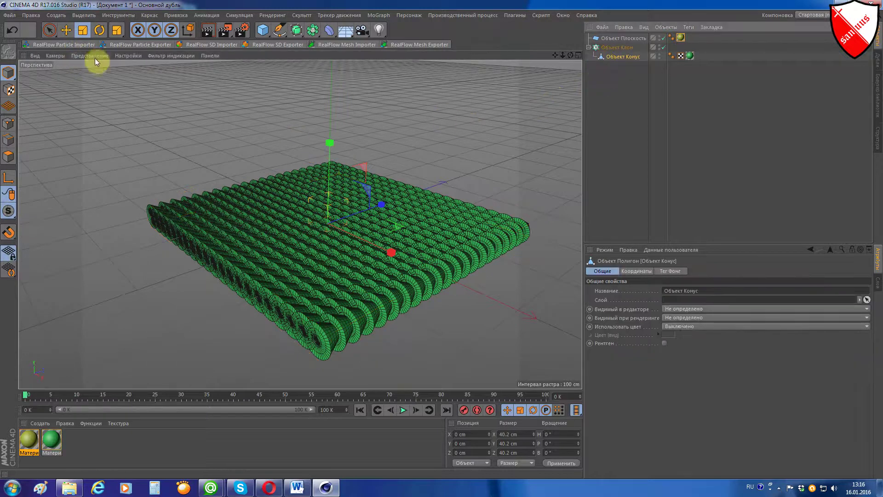
drag(185, 135, 55, 155)
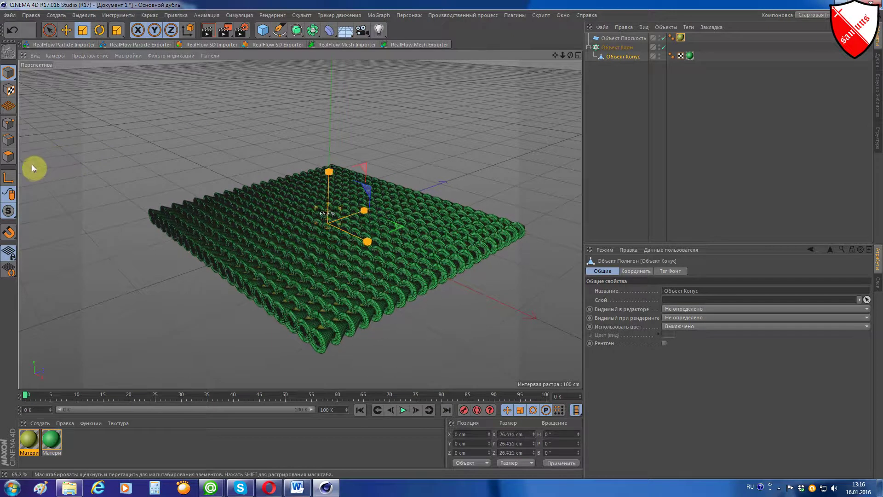
drag(55, 155, 18, 167)
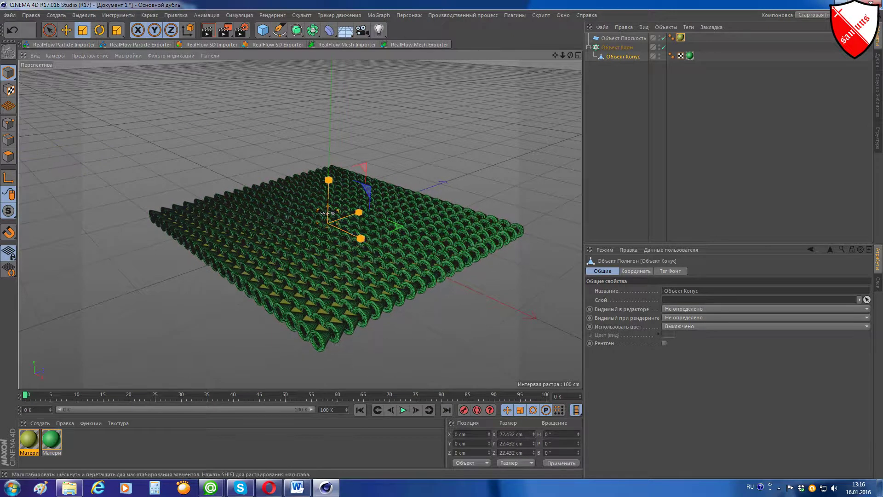
click(615, 48)
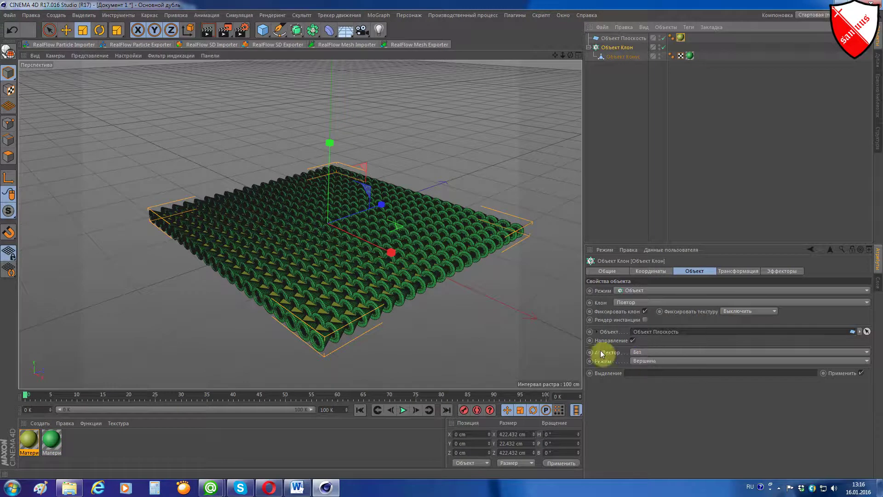
Step: Try the Cloner Up Vector as X+ and Y-, toggling surface alignment
click(650, 352)
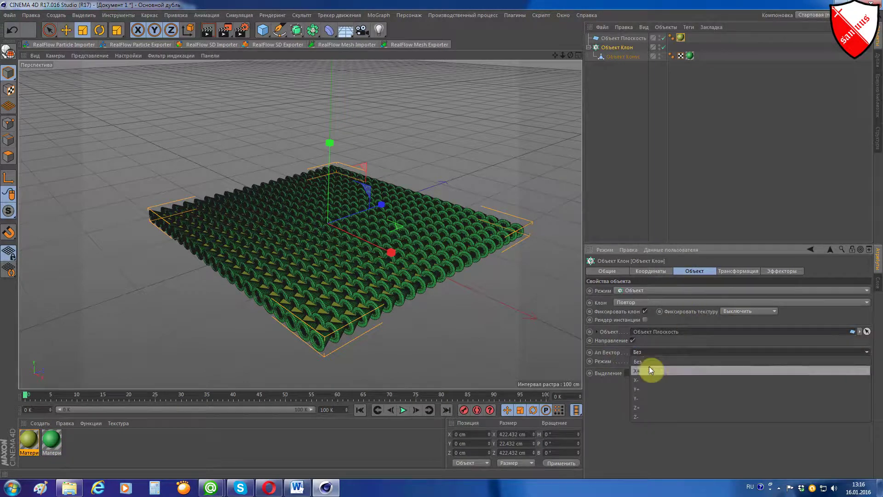
click(649, 370)
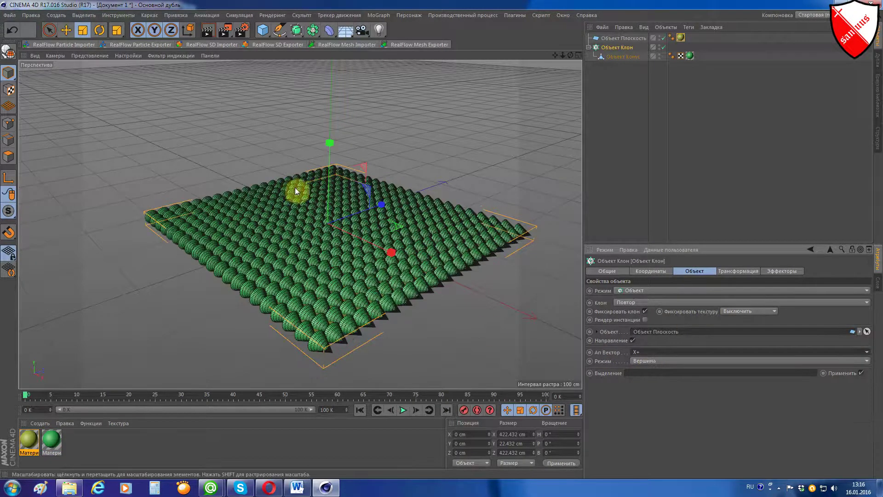
scroll(343, 322, up, 1)
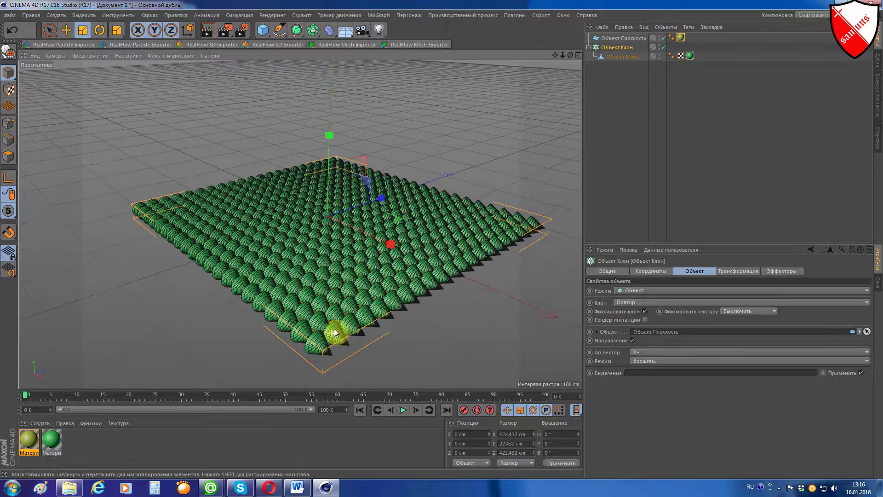
click(632, 340)
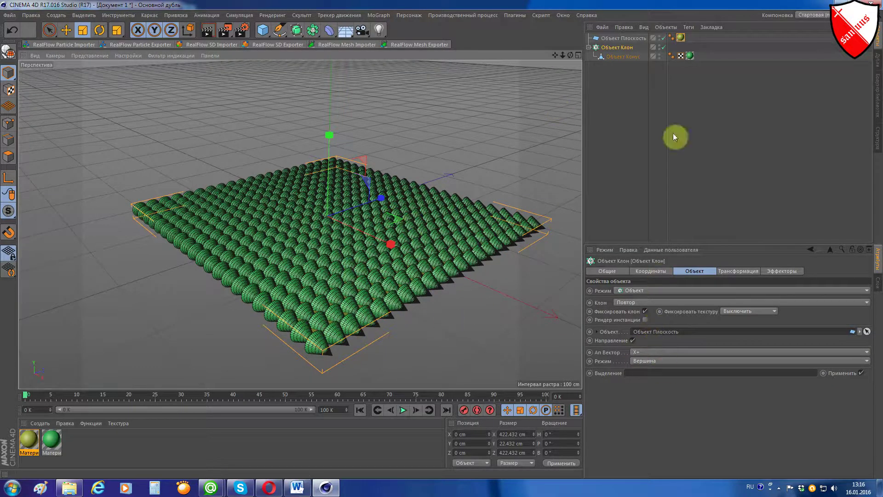
click(652, 352)
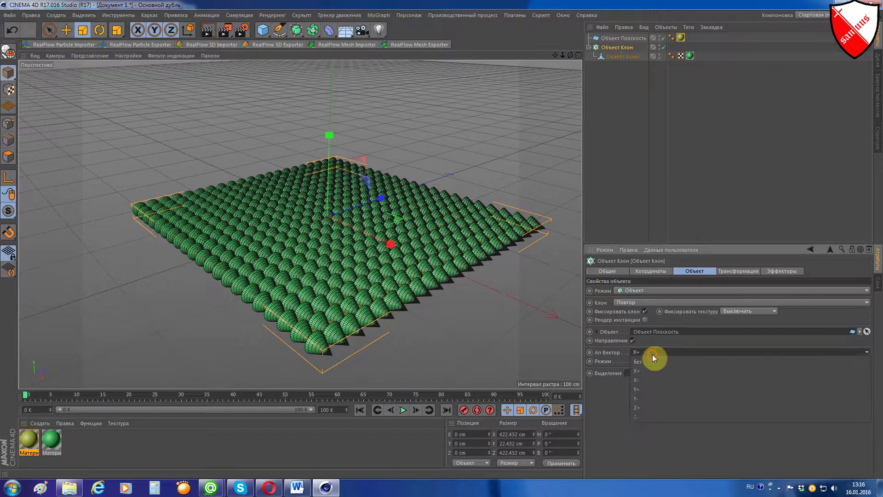
click(645, 397)
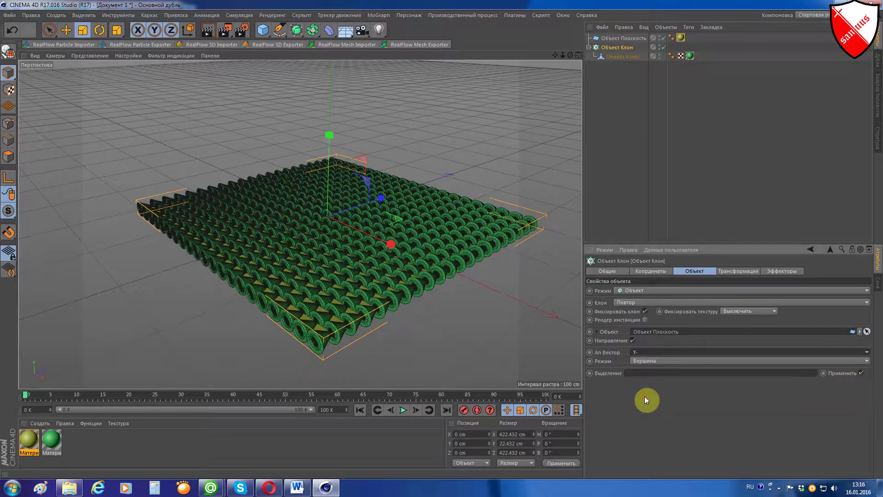
Step: Try Up Vector Z+ and Z-, then reset it to None
click(652, 352)
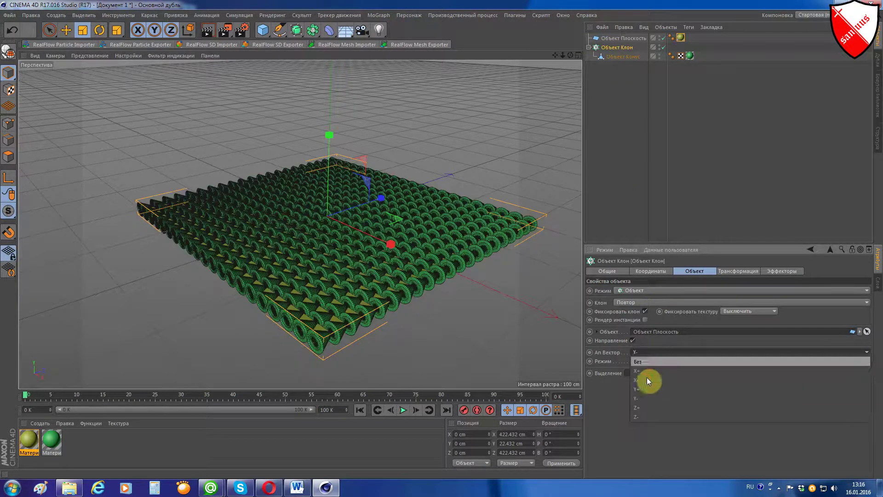
click(647, 404)
click(648, 352)
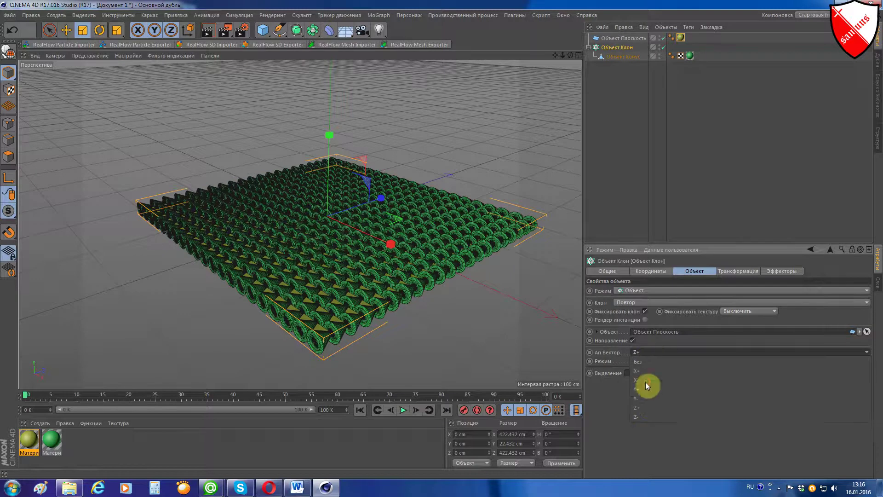
click(644, 413)
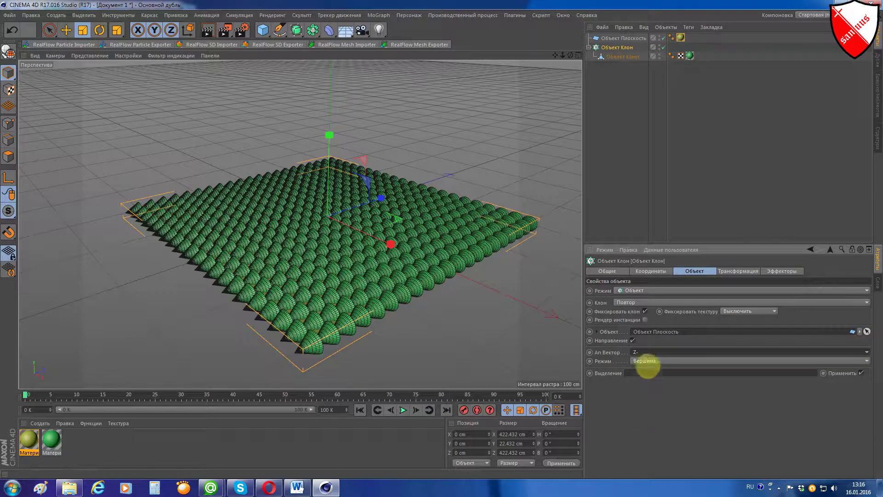
click(648, 351)
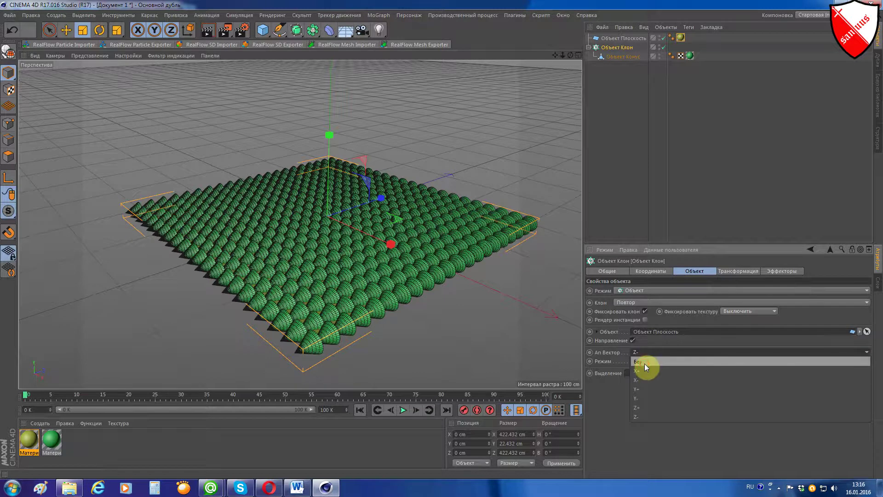
click(644, 363)
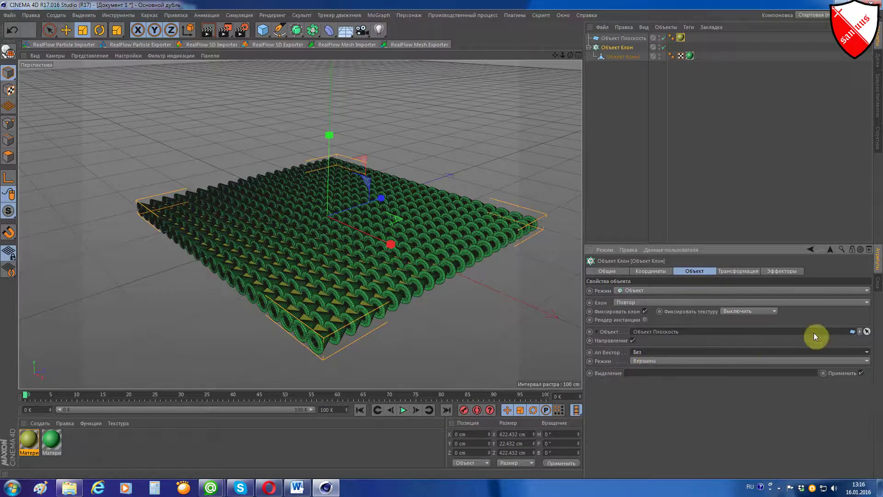
click(738, 271)
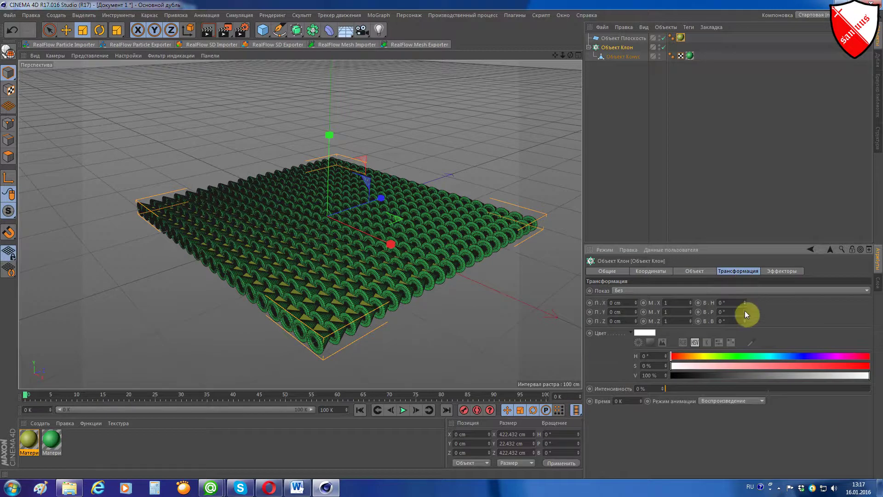
Step: Set the Cloner's rotation pitch (R.P) to -90° so the cones stand upright
mouse_move(745, 312)
mouse_down()
mouse_move(746, 304)
mouse_move(745, 349)
mouse_up()
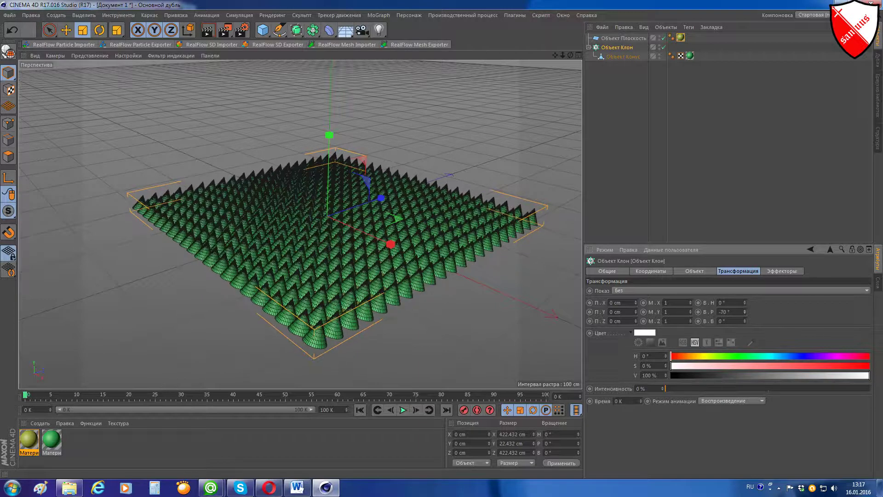
drag(745, 312, 745, 364)
double_click(734, 312)
key(BackSpace)
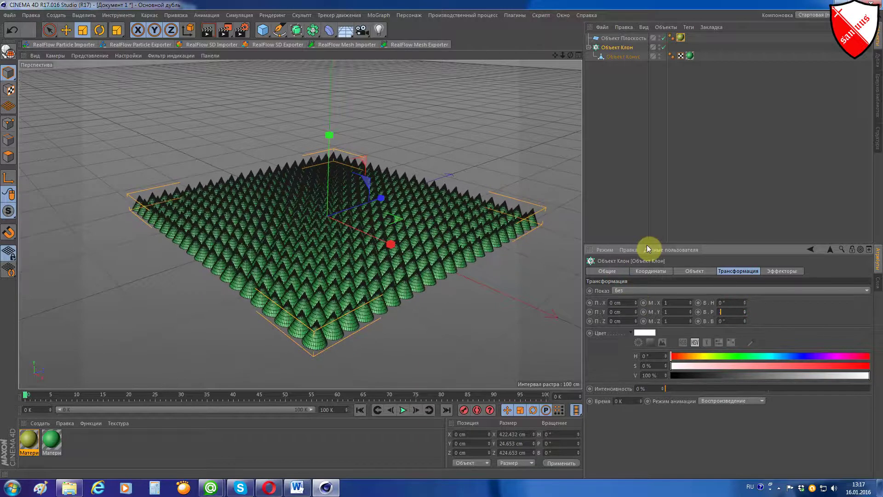
text(-90)
key(Return)
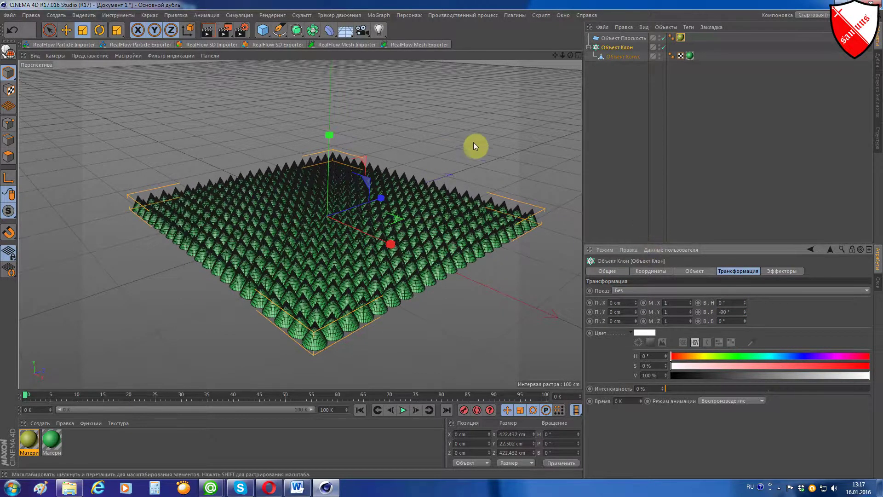
Step: Scale the cone down so the upright clones are about 16 cm
mouse_move(570, 54)
mouse_down()
mouse_move(547, 78)
mouse_move(564, 57)
mouse_up()
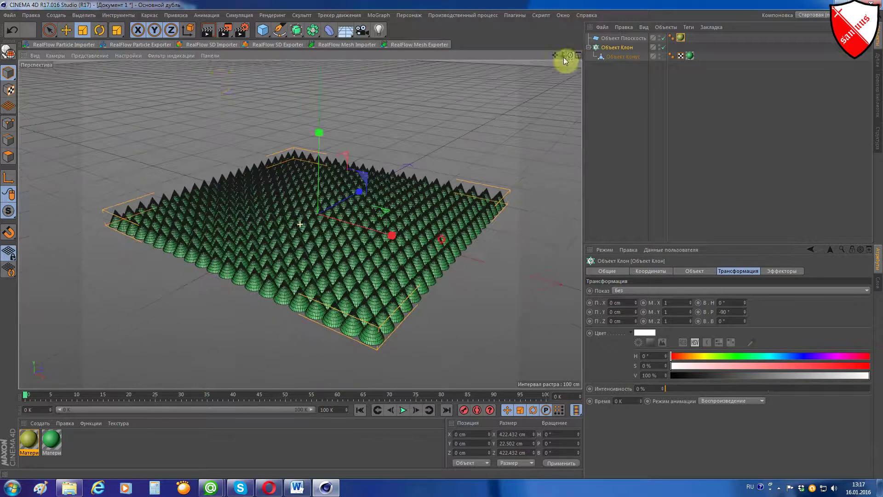
click(82, 30)
click(602, 55)
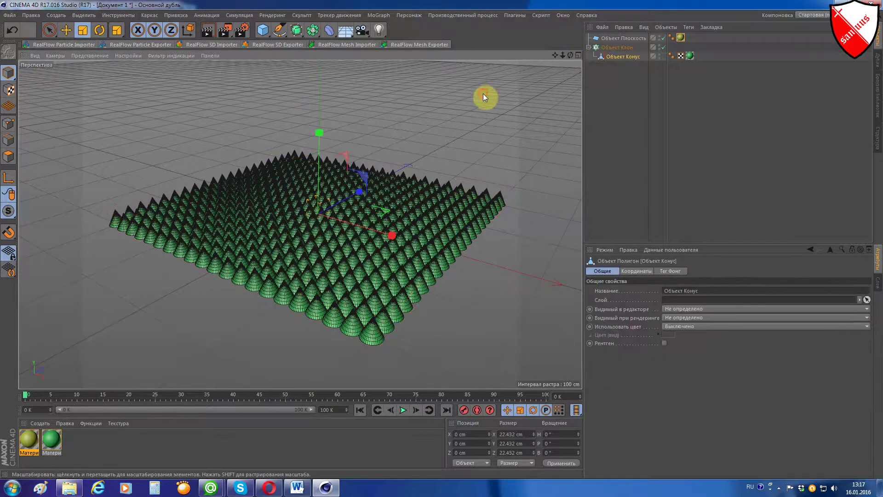
mouse_move(483, 93)
mouse_down()
mouse_move(443, 108)
mouse_move(396, 143)
mouse_up()
scroll(358, 186, up, 3)
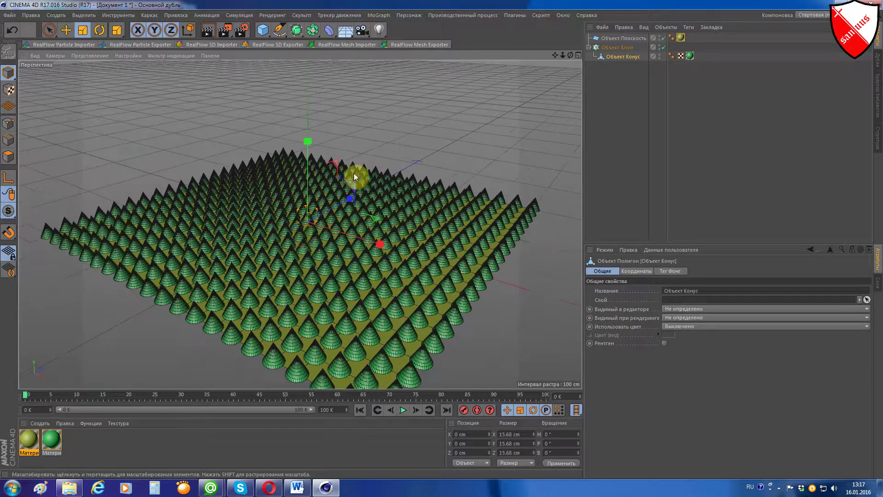
drag(555, 55, 555, 34)
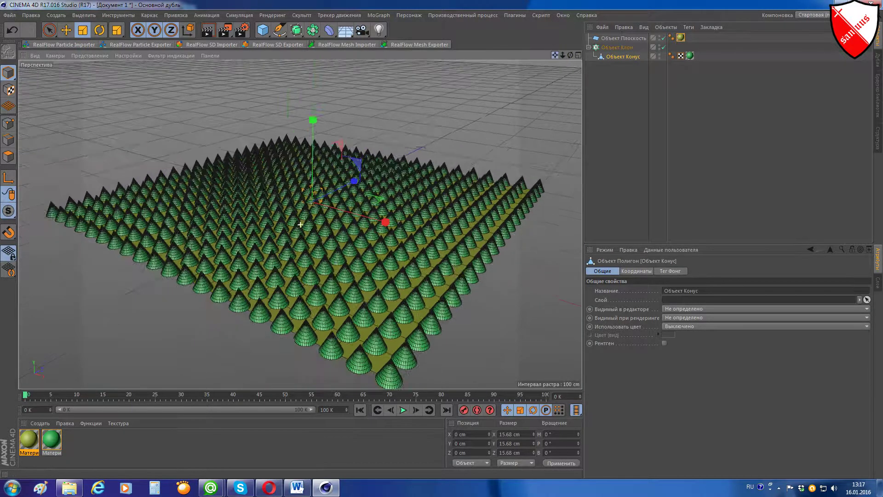
click(612, 38)
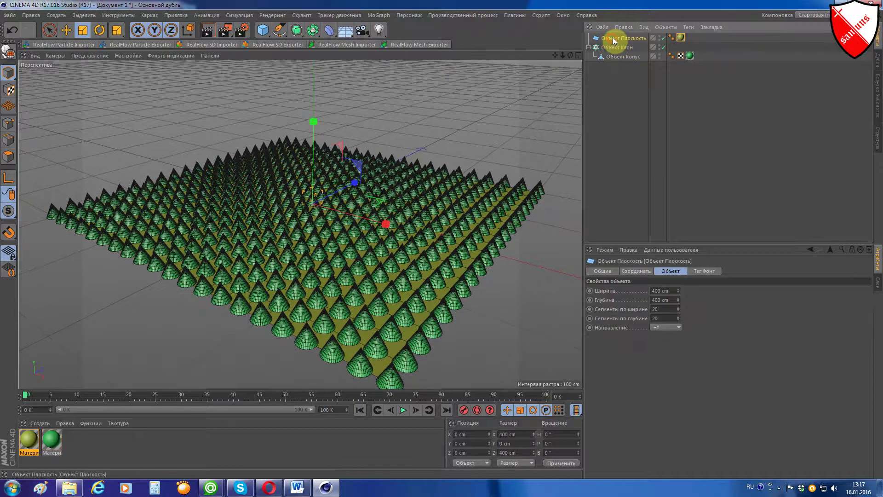
Step: Add a Формула deformer to the plane to ripple it into waves
click(328, 31)
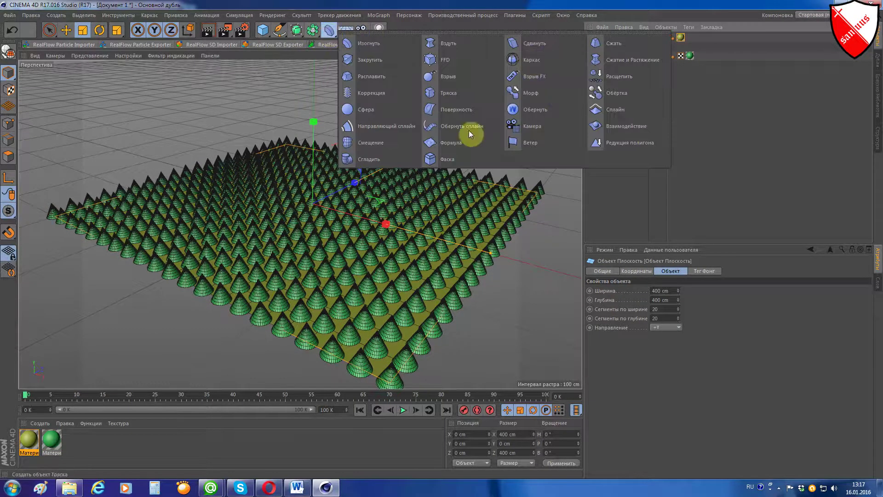
click(454, 143)
drag(612, 38, 617, 47)
alt+drag(361, 125, 358, 161)
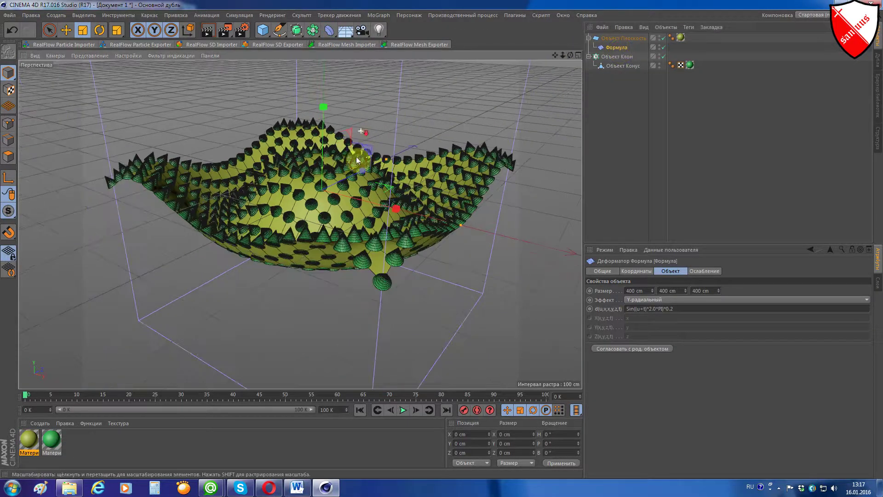
Step: Set the animation end frame to 200 and play the wave animation
click(337, 408)
text(200)
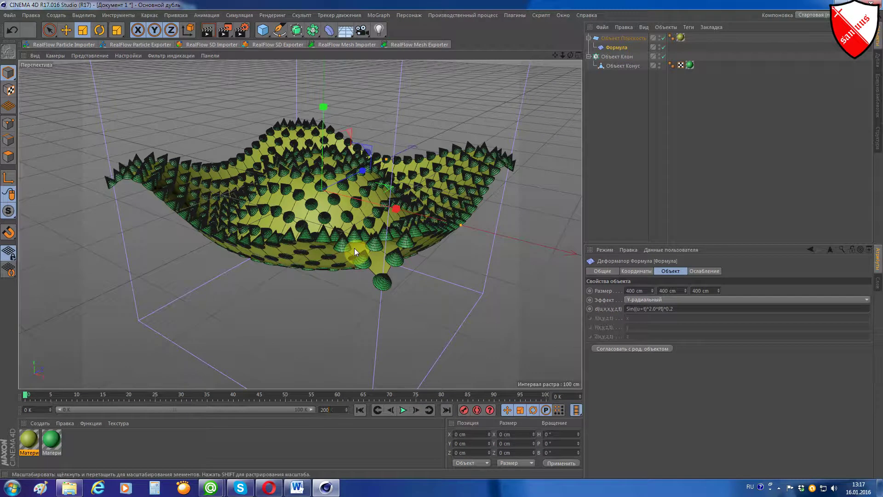
key(Return)
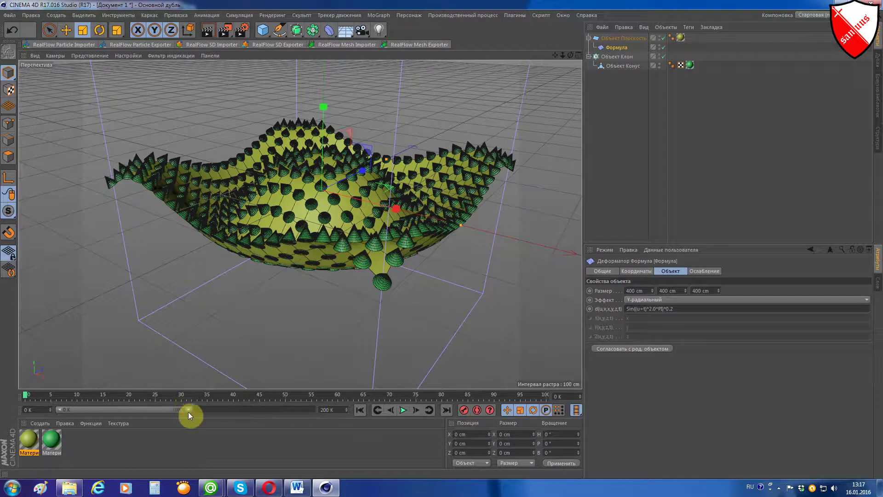
drag(188, 410, 312, 409)
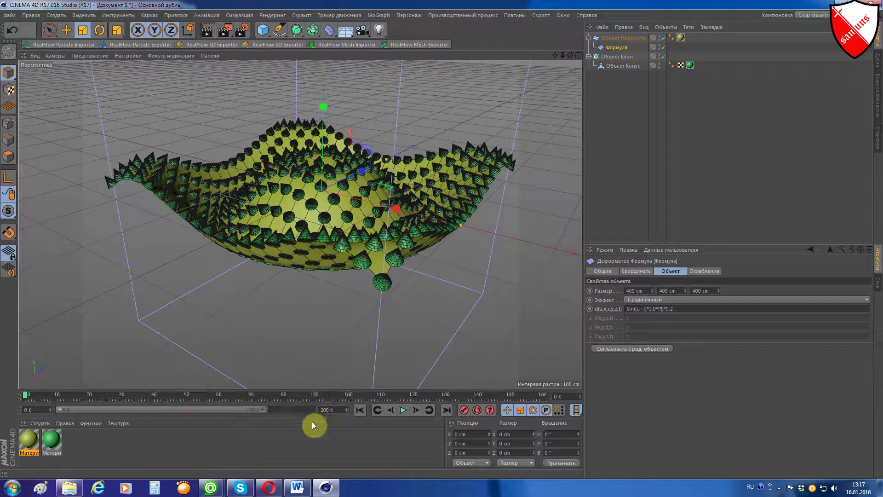
click(401, 410)
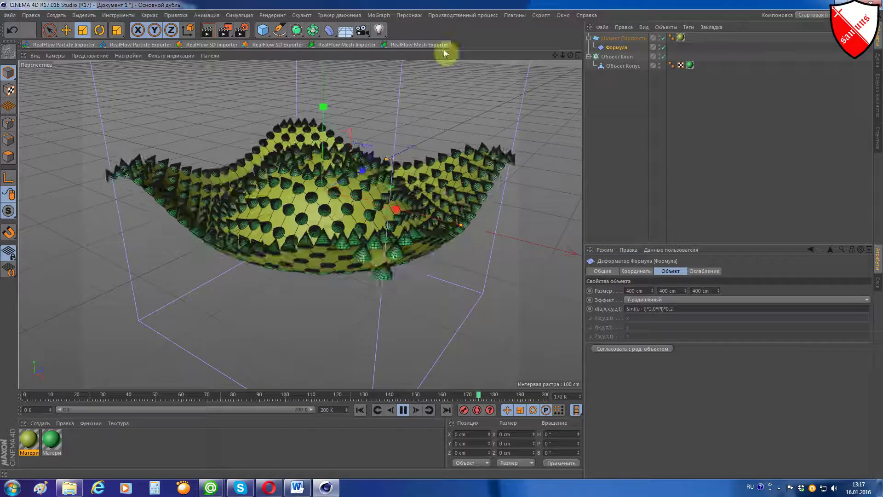
Step: Stop playback, return to the first frame, and delete the Formula deformer
click(404, 410)
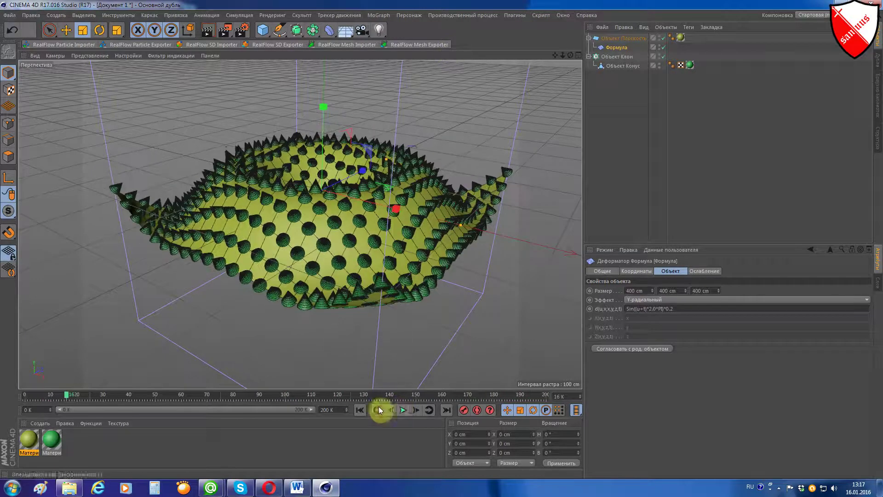
click(361, 409)
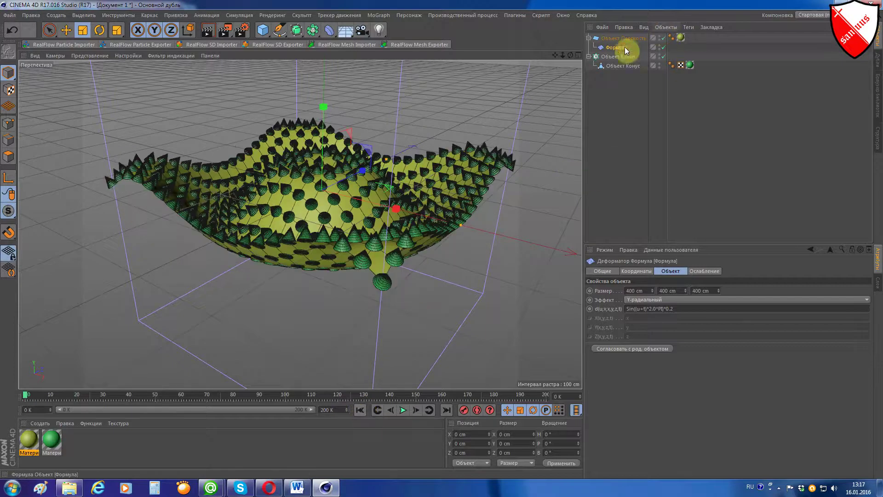
key(Delete)
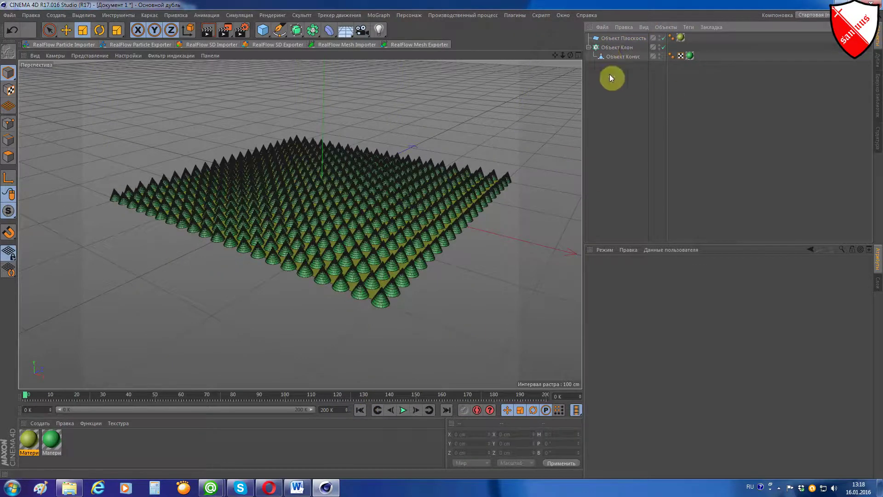
Step: Delete the cone, make the plane editable, and raise it upward
click(606, 57)
key(Delete)
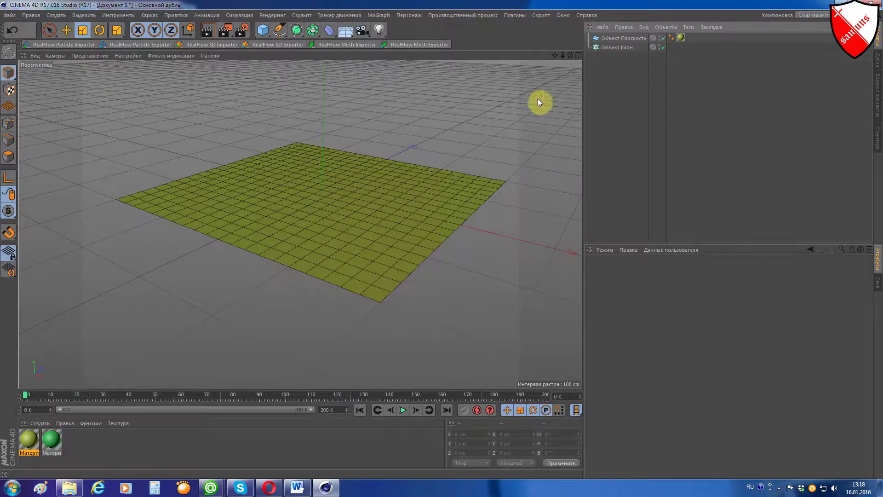
scroll(408, 126, down, 2)
click(597, 39)
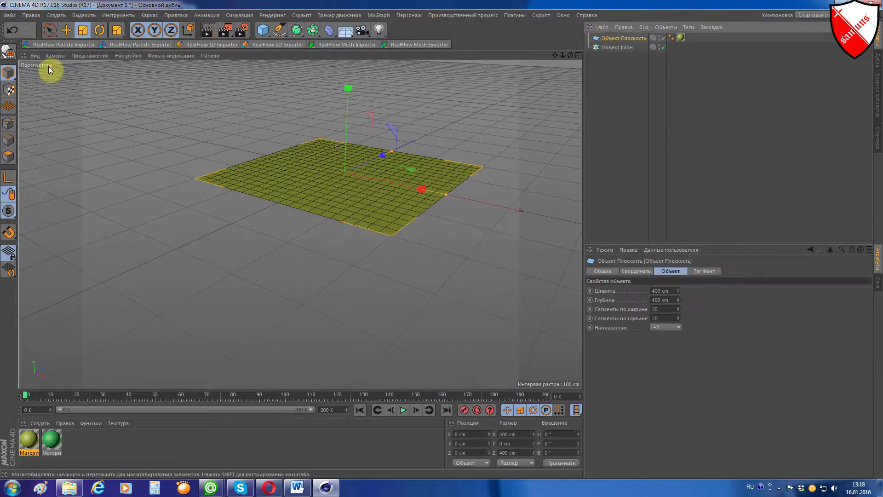
click(9, 52)
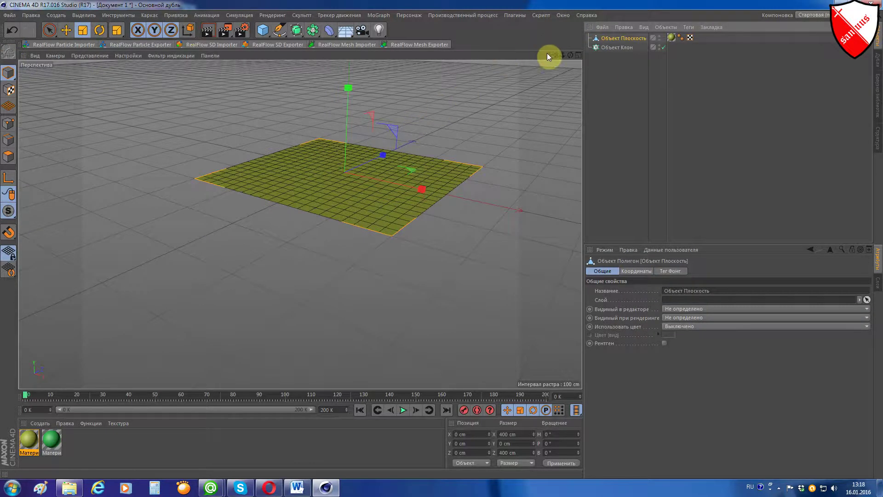
alt+drag(300, 223, 175, 95)
click(66, 30)
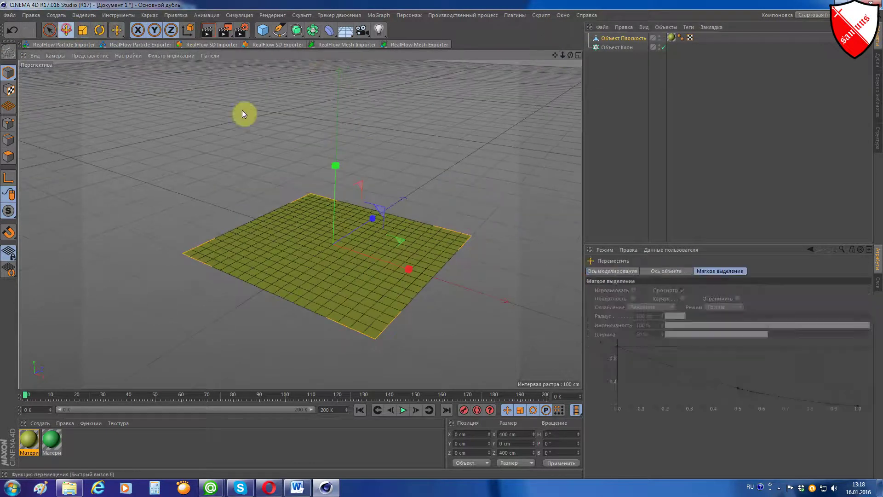
drag(335, 166, 337, 168)
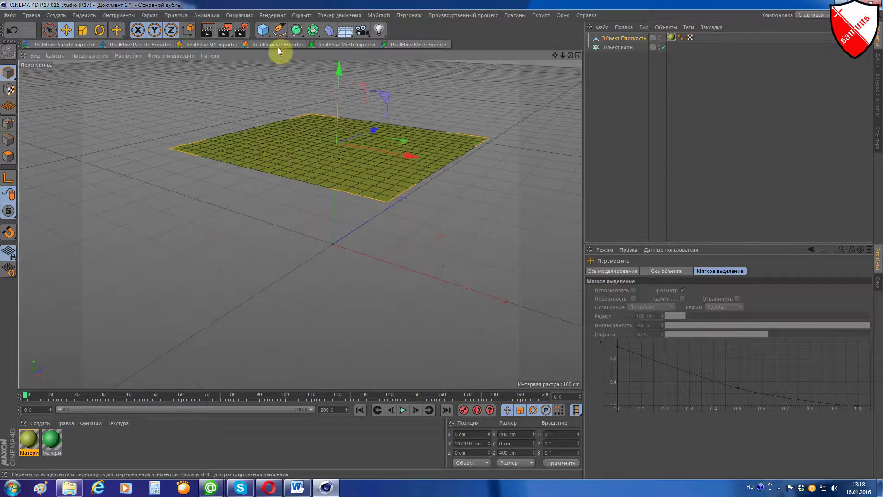
Step: Add a cube and position it below the plane
click(262, 35)
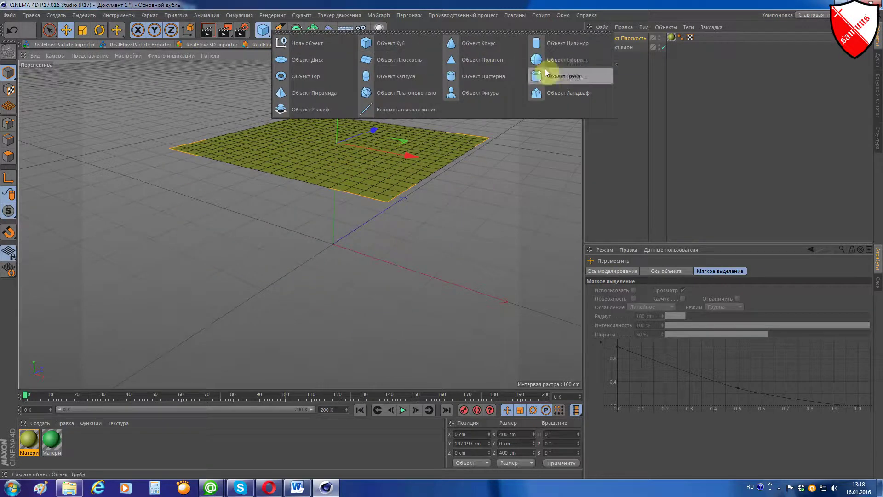
click(368, 43)
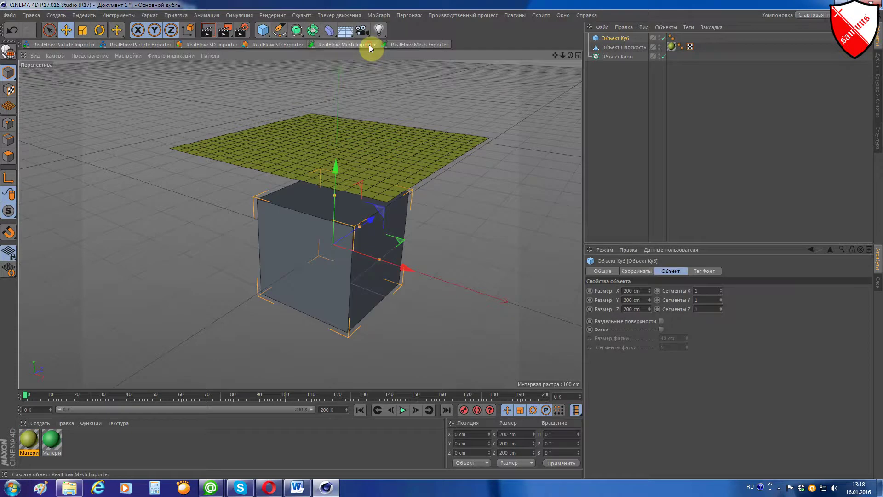
drag(335, 168, 338, 200)
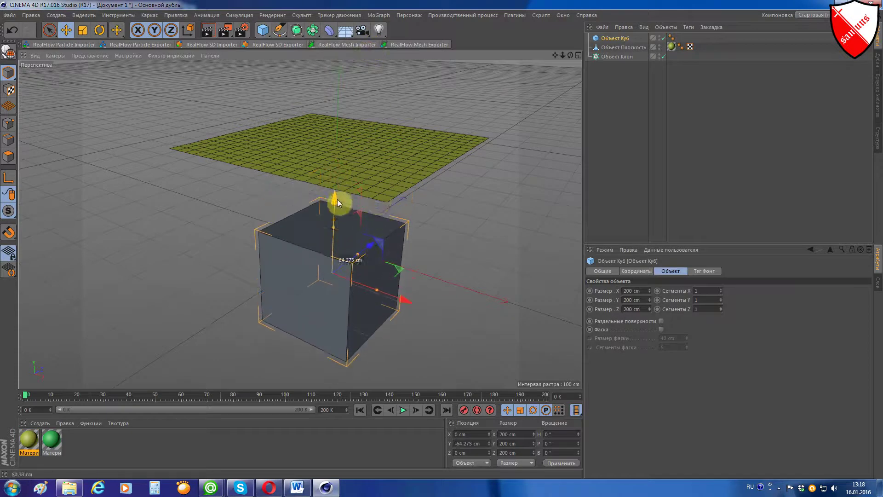
alt+drag(393, 172, 428, 153)
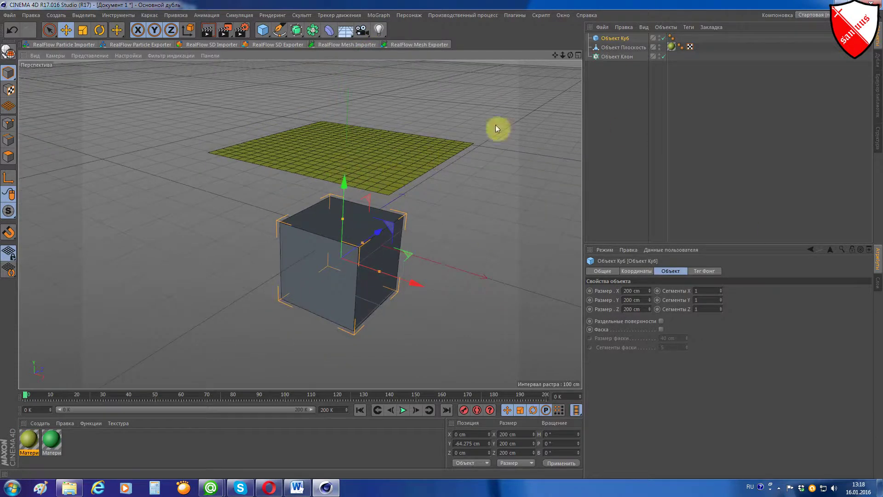
Step: Add a torus beside the cube, shrink it to about 32 cm, and create a new material
click(263, 30)
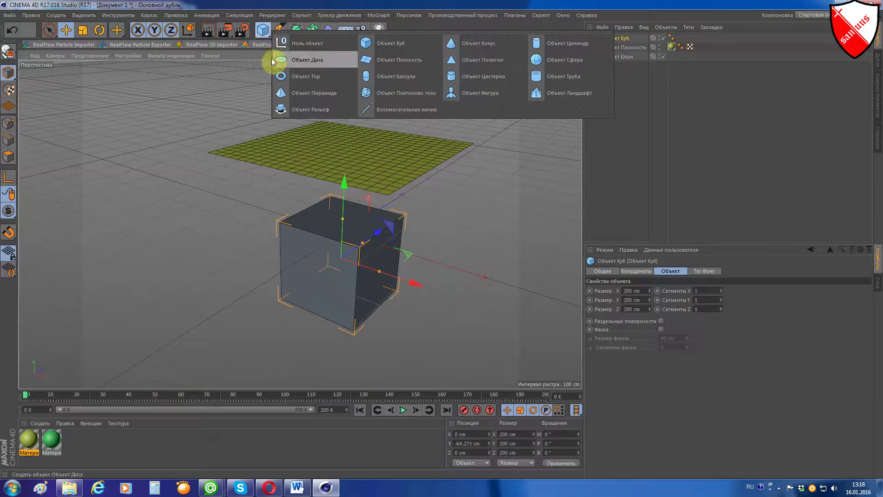
click(305, 79)
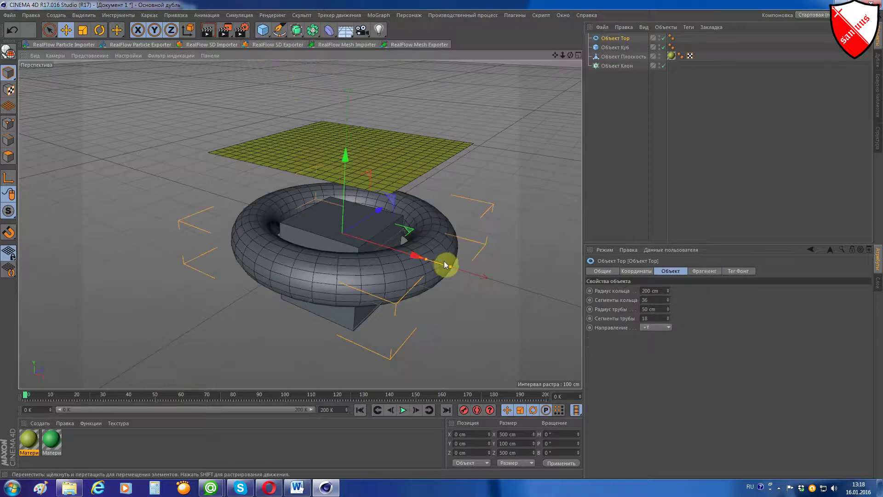
mouse_move(415, 256)
mouse_down()
mouse_move(496, 265)
mouse_move(485, 226)
mouse_up()
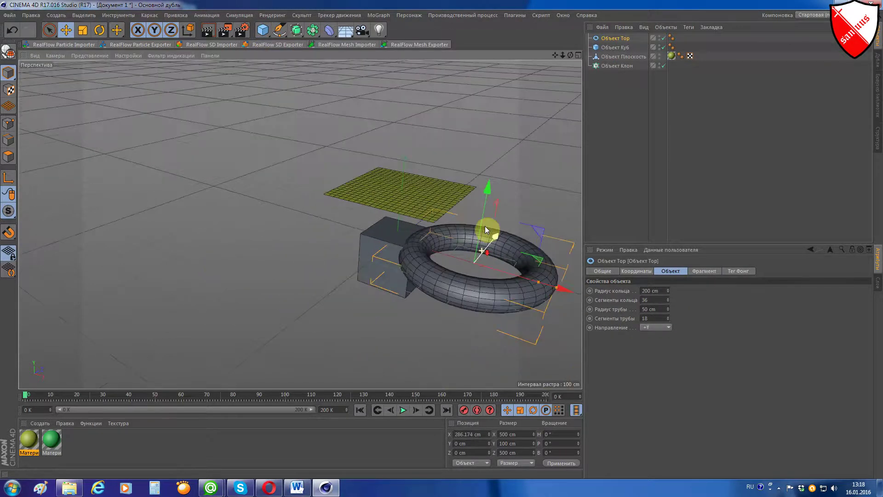
alt+middle_drag(542, 84, 367, 202)
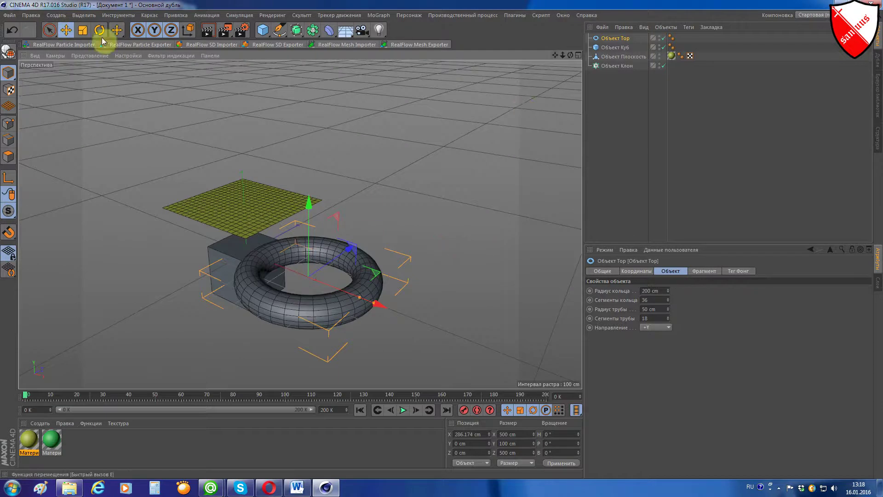
click(83, 29)
drag(435, 164, 145, 298)
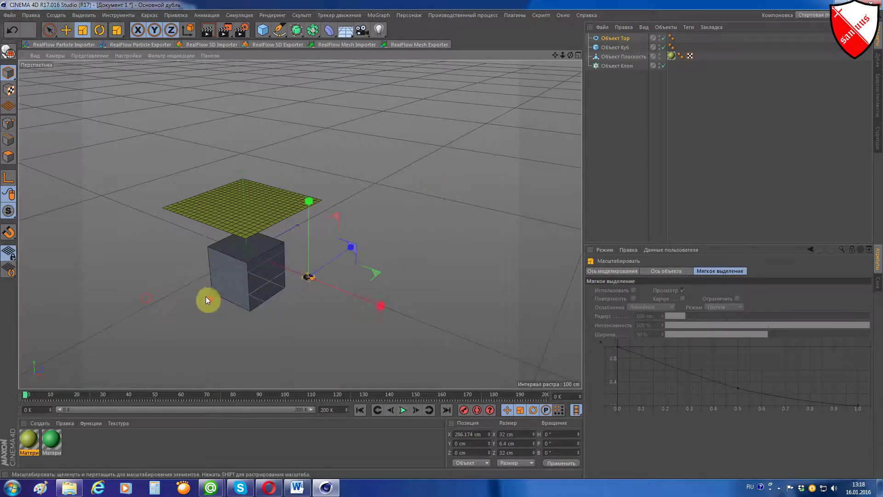
mouse_move(205, 296)
alt+right_down()
mouse_move(394, 282)
mouse_move(402, 255)
mouse_move(379, 264)
alt+right_up()
drag(380, 264, 380, 264)
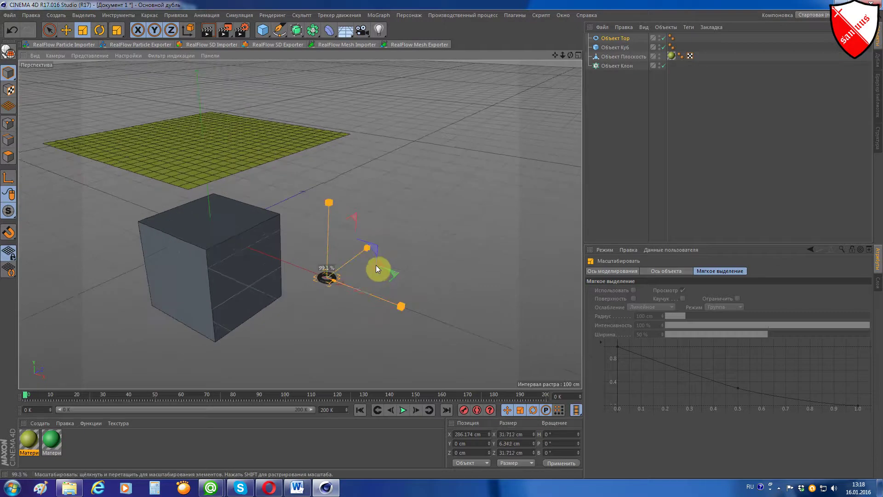
double_click(73, 450)
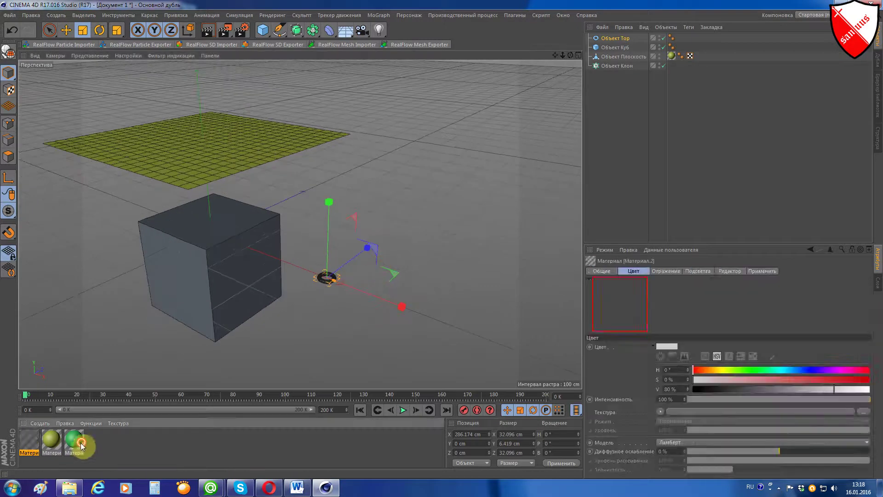
Step: Make the third material bright magenta and apply it to Объект Тор
double_click(28, 437)
click(394, 117)
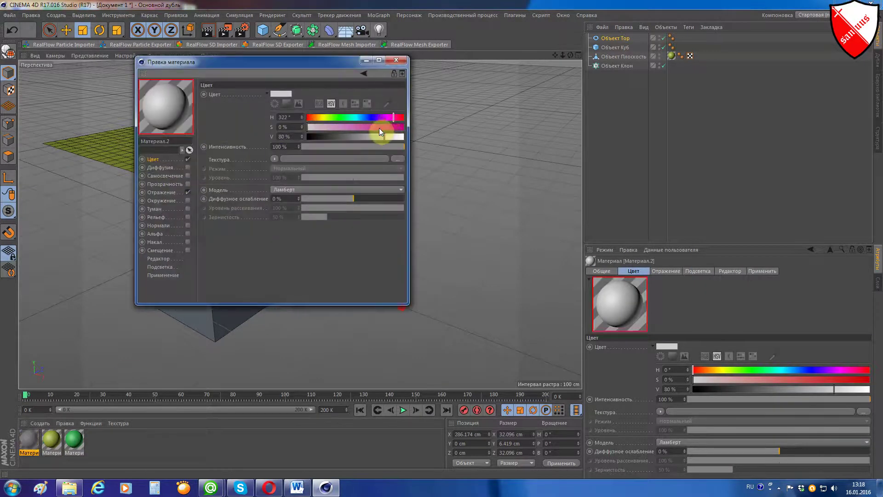
click(390, 137)
click(400, 61)
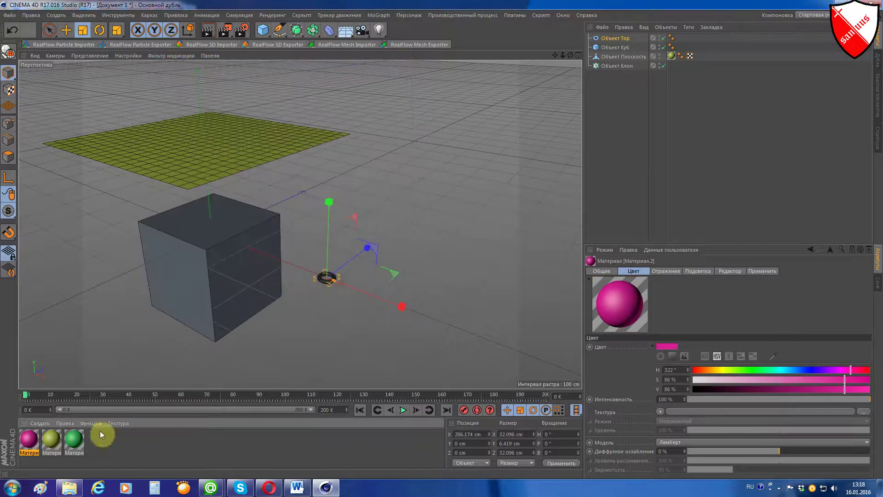
drag(29, 439, 326, 283)
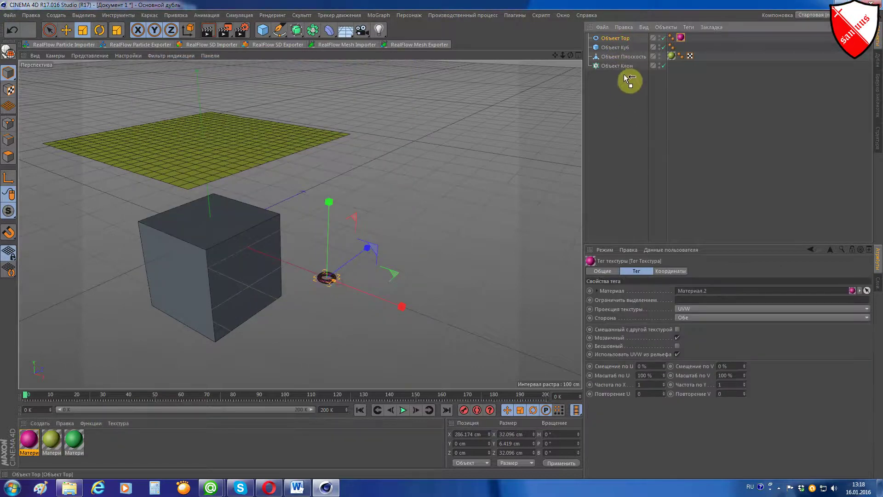
Step: Nest the torus under Объект Клон and show the cloner's Объект settings
drag(630, 69, 627, 64)
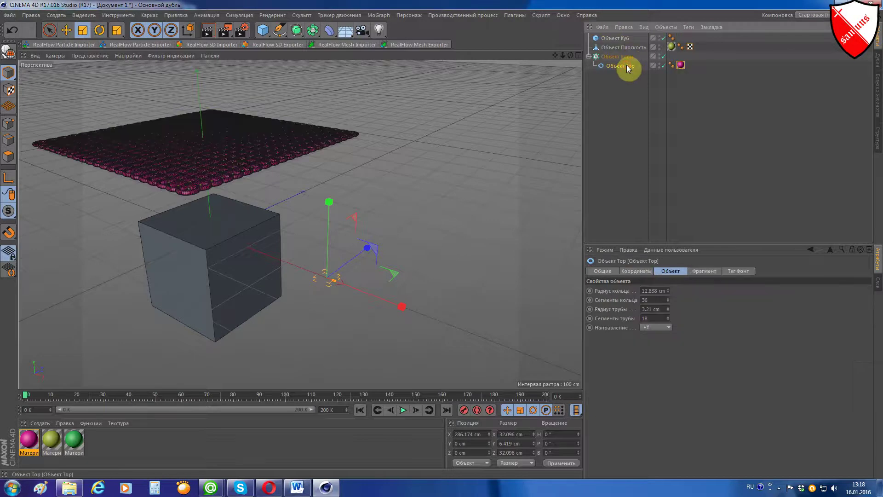
scroll(156, 152, up, 3)
click(626, 56)
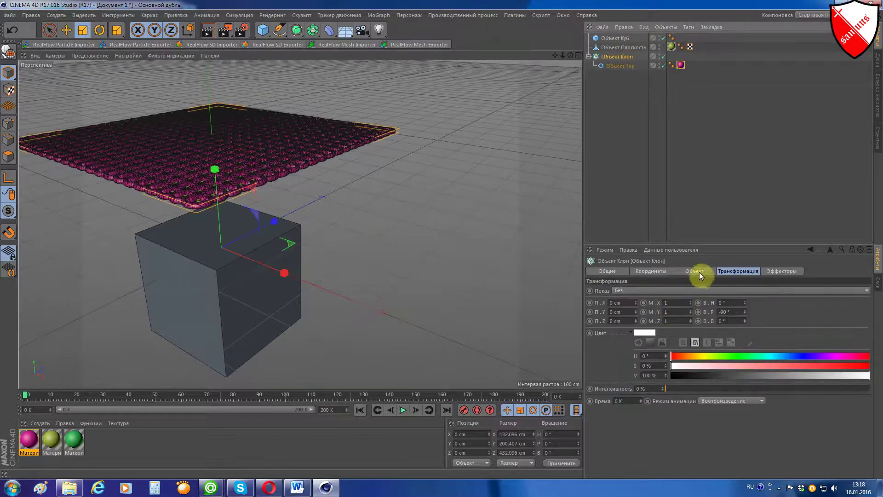
click(700, 272)
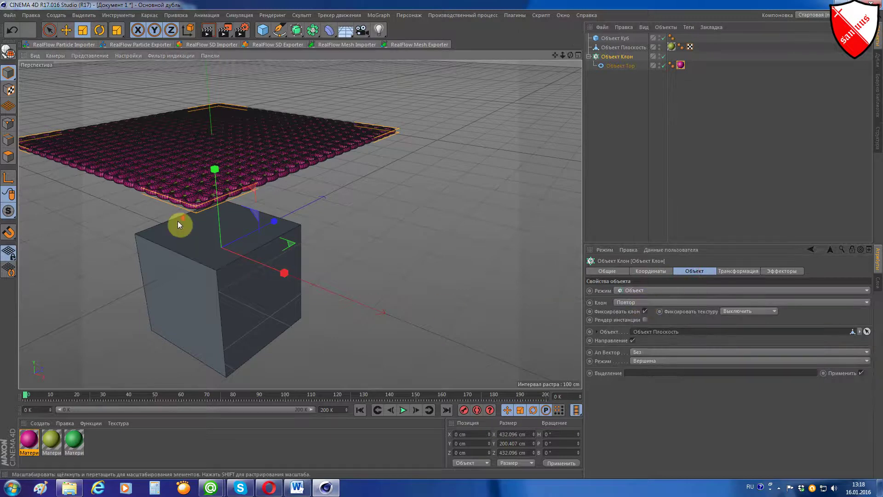
Step: Orbit the viewport to see the cloned tori over the plane from above
scroll(177, 225, down, 2)
mouse_move(555, 55)
mouse_down()
mouse_move(570, 53)
mouse_move(298, 154)
mouse_up()
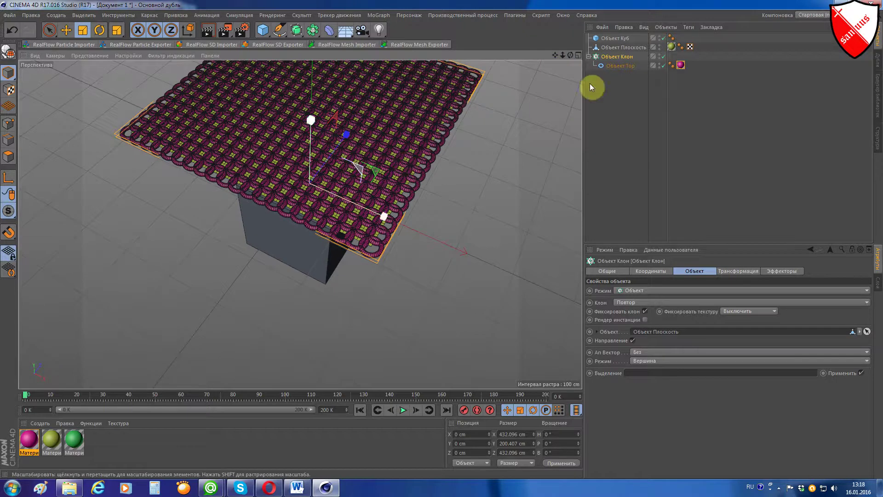
drag(558, 54, 311, 40)
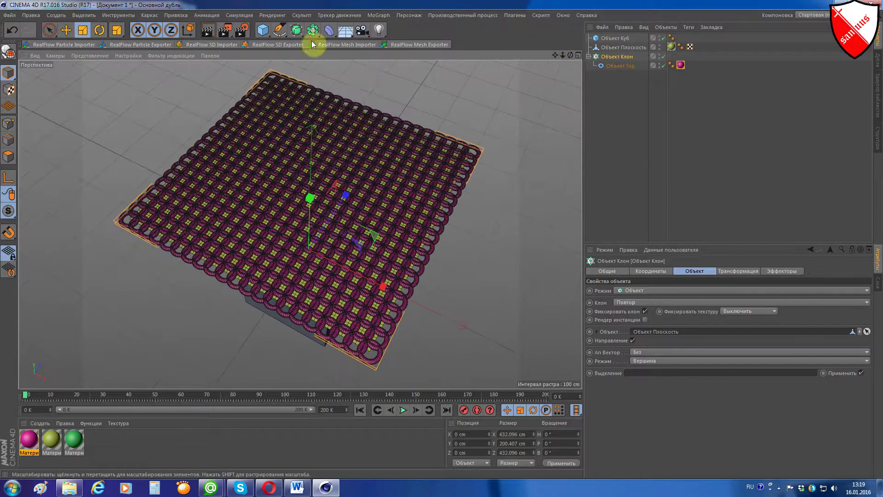
Step: Add an Одежда (cloth) simulation tag to the plane
click(628, 48)
right_click(629, 48)
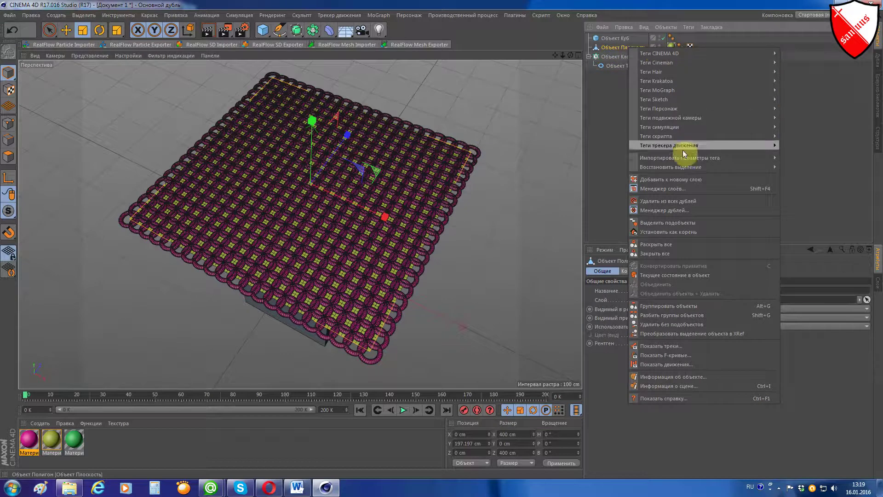
mouse_move(660, 127)
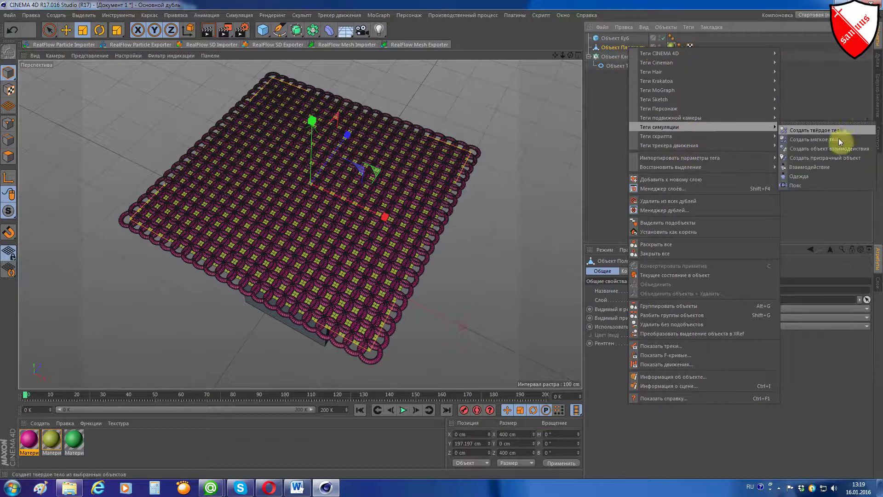
click(823, 177)
Step: Add a Взаимодействие (collider) simulation tag to the cube
click(616, 38)
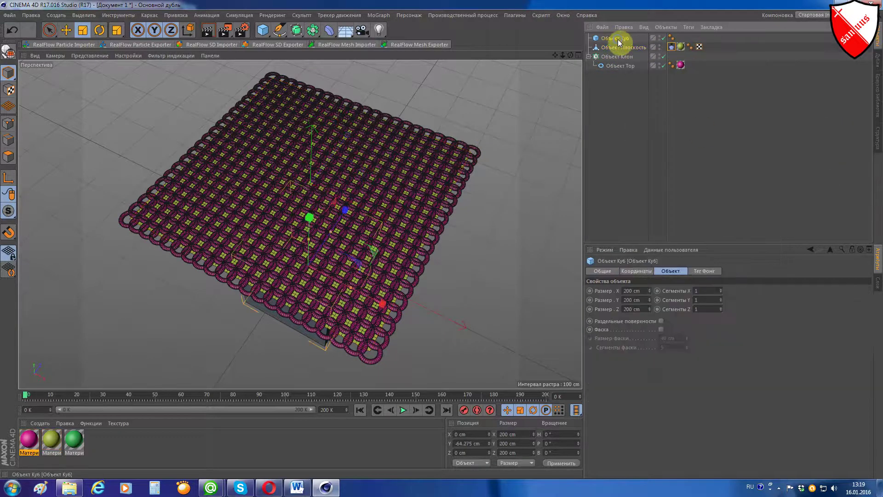
right_click(617, 39)
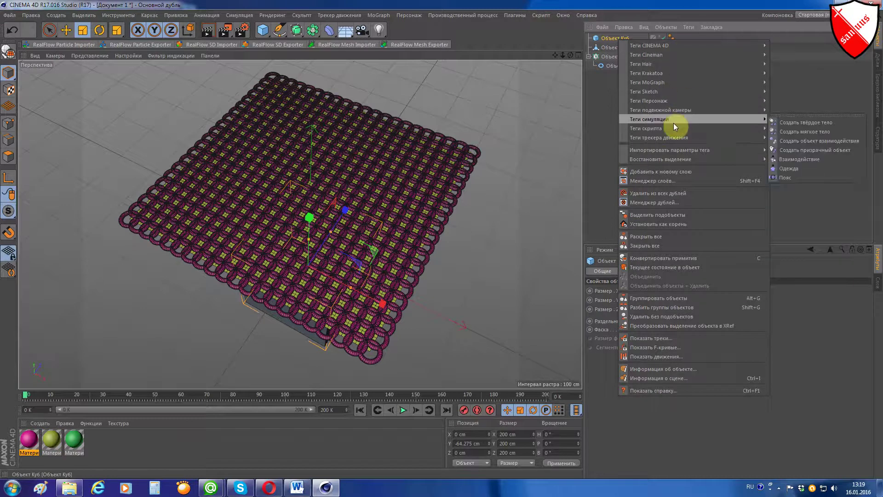
mouse_move(649, 119)
click(833, 158)
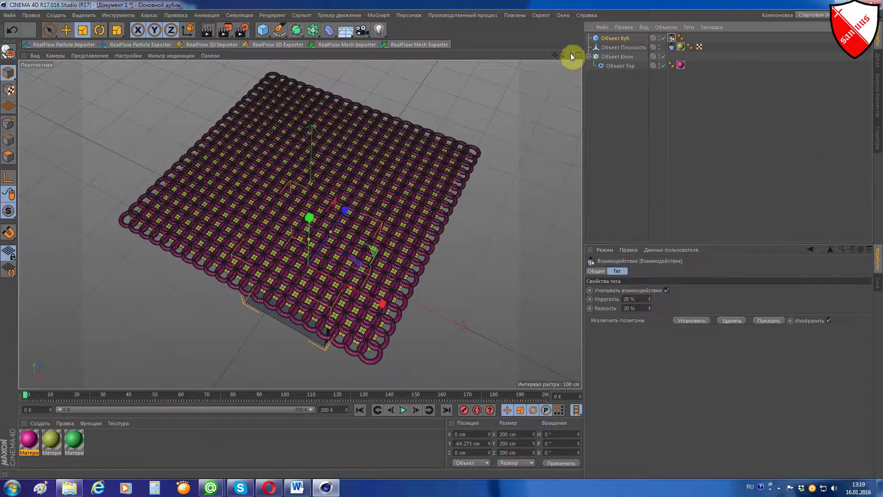
Step: Play the cloth simulation and pause at frame 73 with the ring mesh draped over the cube
drag(570, 55, 430, 207)
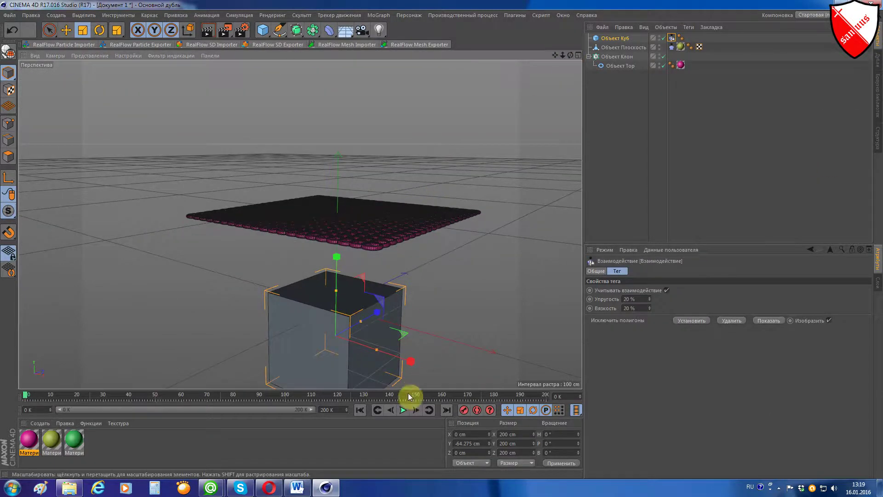
click(404, 410)
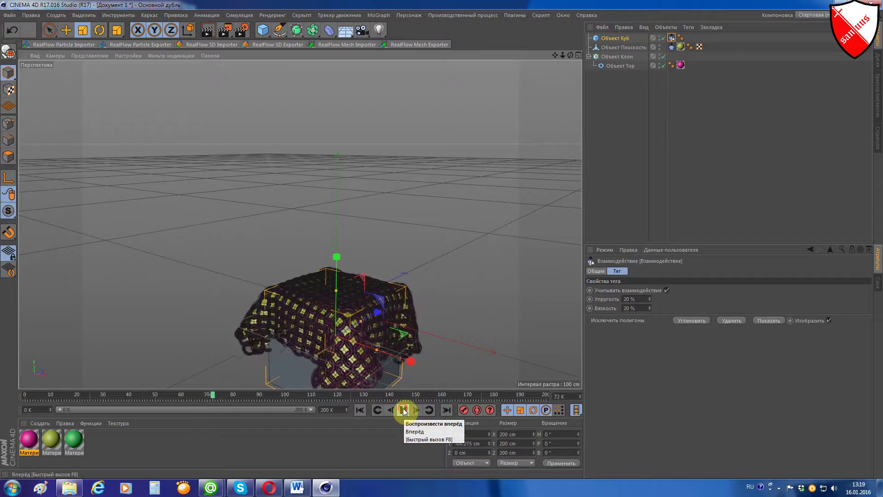
click(403, 411)
scroll(322, 354, up, 5)
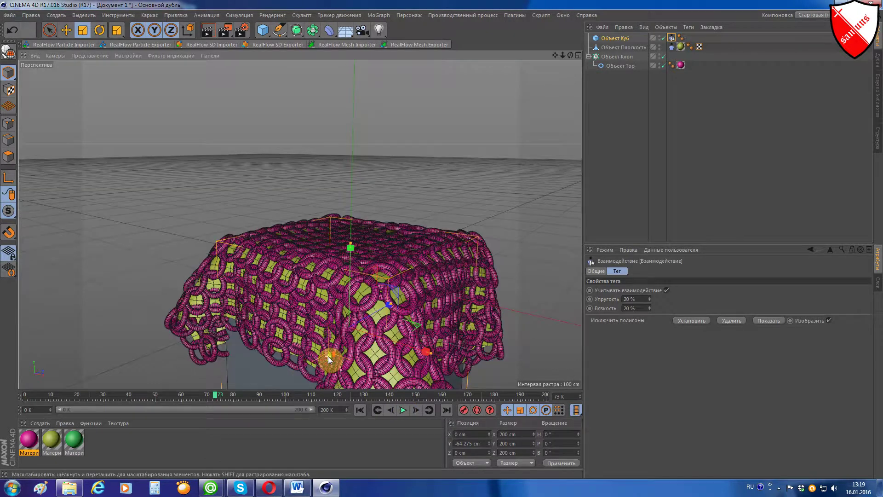
scroll(330, 359, up, 1)
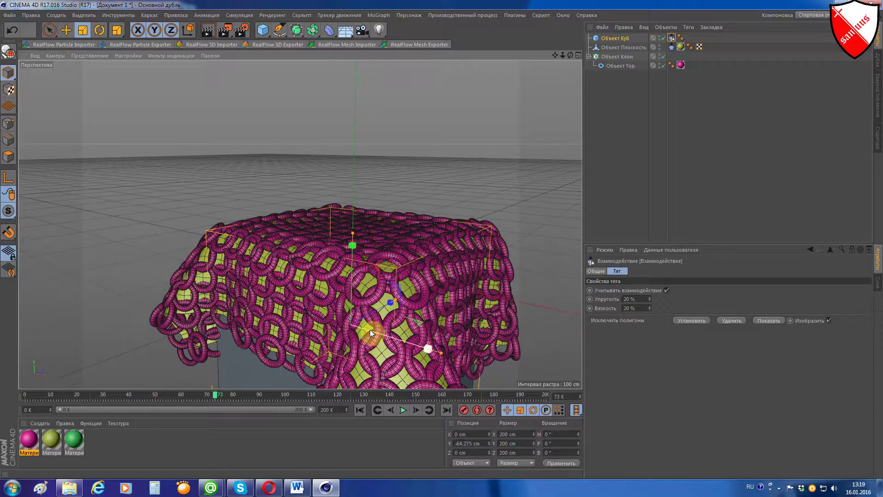
scroll(370, 332, down, 2)
scroll(370, 332, down, 1)
scroll(370, 332, down, 1)
scroll(370, 333, down, 2)
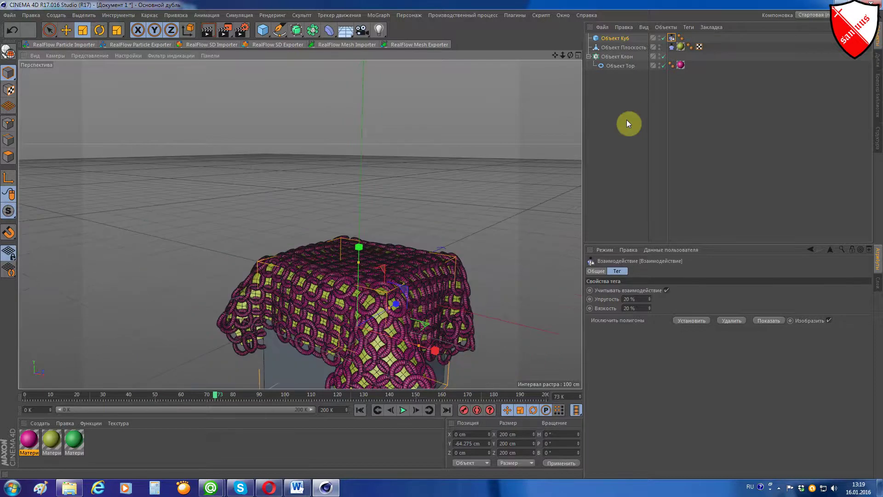
Step: Set the plane's Видимый в редакторе to Выключено so only the rings show
click(626, 49)
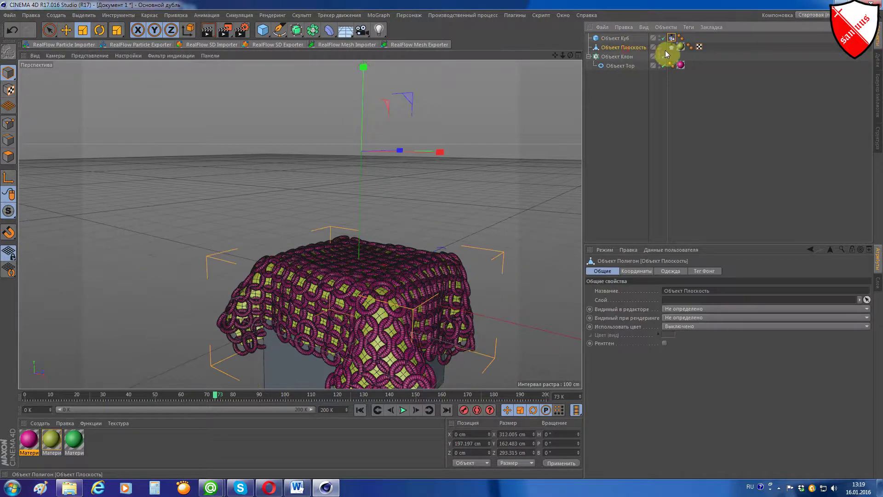
click(659, 45)
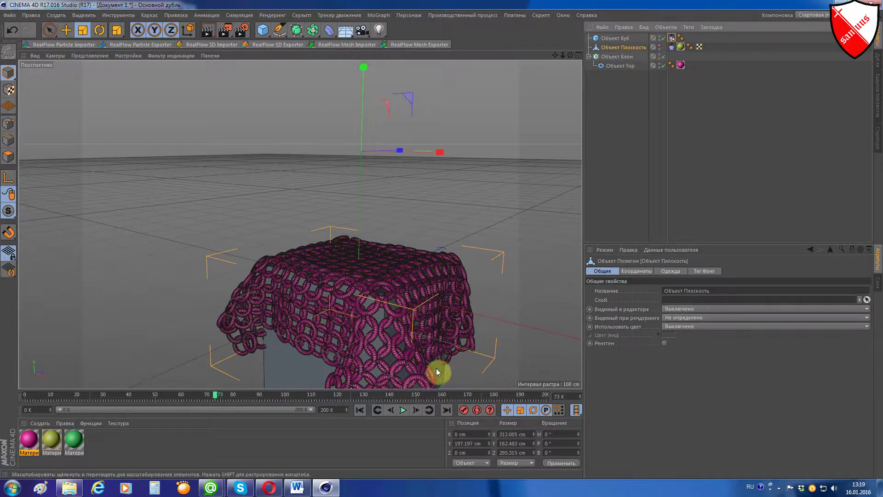
click(362, 410)
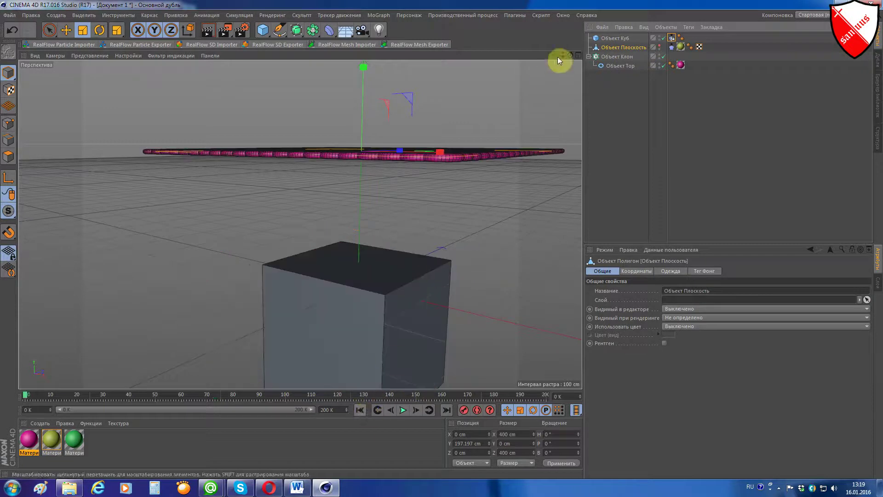
Step: Stop playback at frame 117 and rewind the animation to frame 0
drag(571, 56, 570, 74)
drag(300, 224, 468, 334)
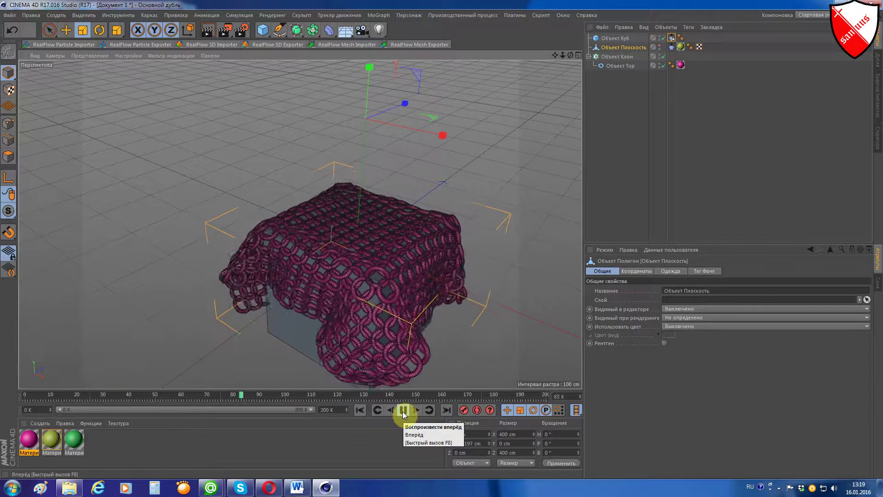
click(403, 411)
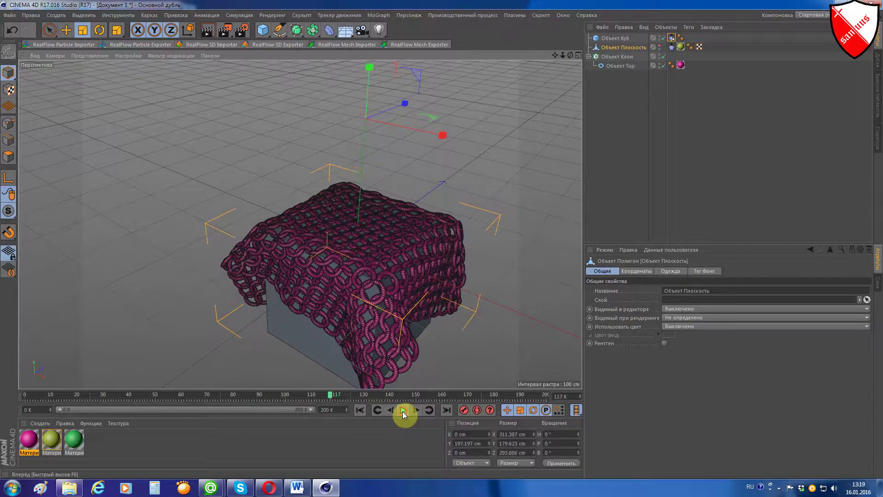
click(361, 410)
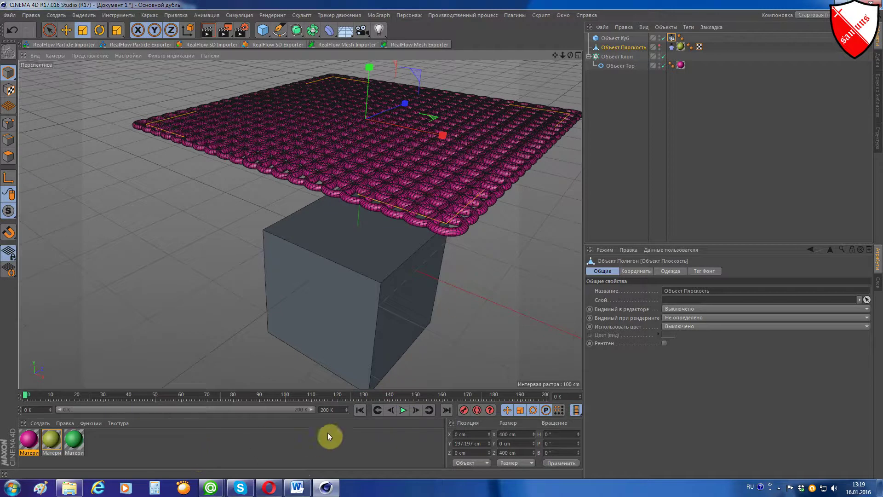
Step: Delete the torus, plane and cube from the scene
click(608, 67)
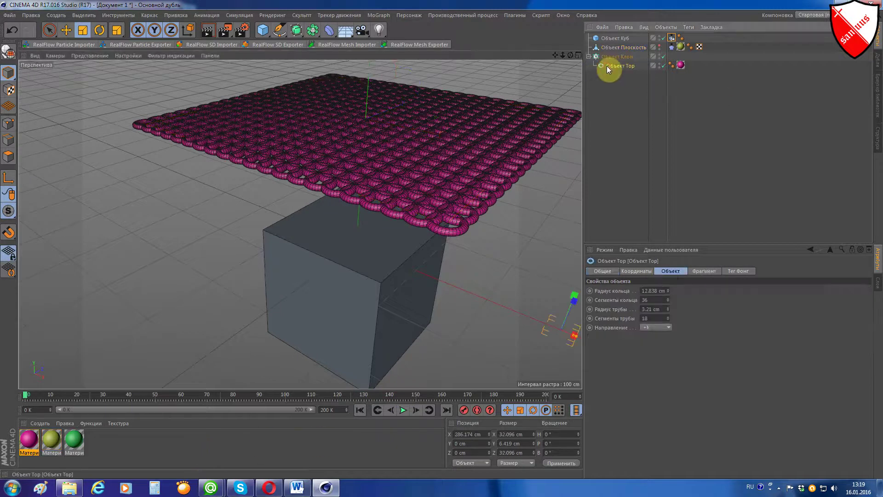
key(Delete)
click(617, 48)
key(Delete)
click(618, 37)
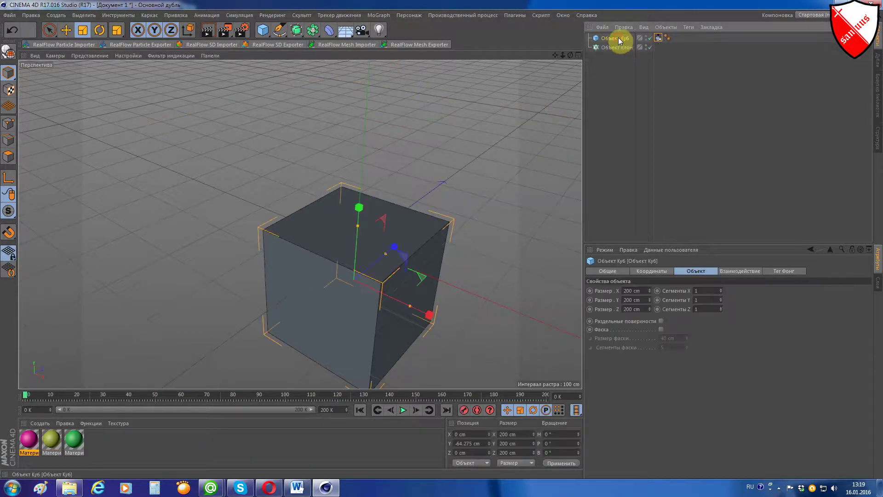
key(Delete)
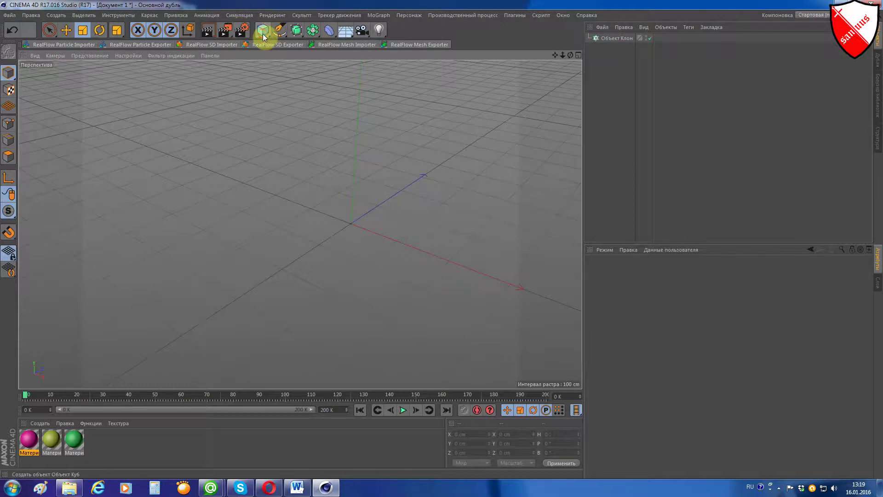
Step: Create a new plane and scale it to about 670 cm wide as the floor
click(264, 36)
click(367, 61)
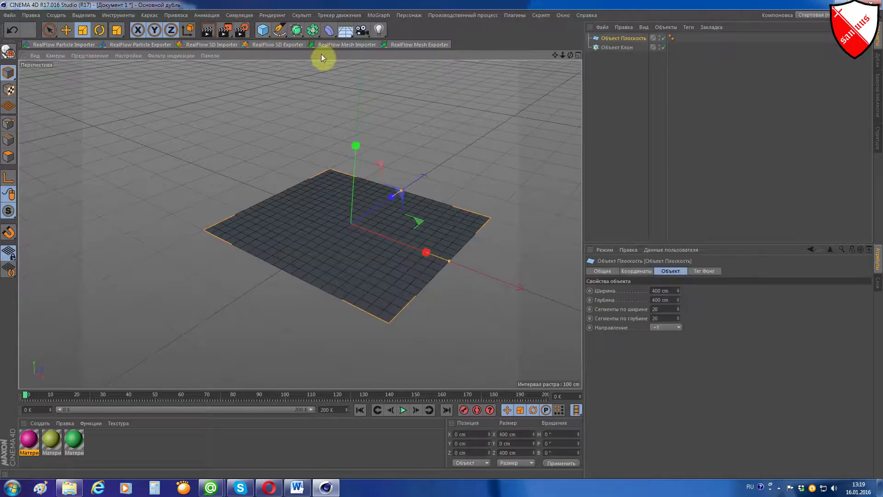
click(83, 31)
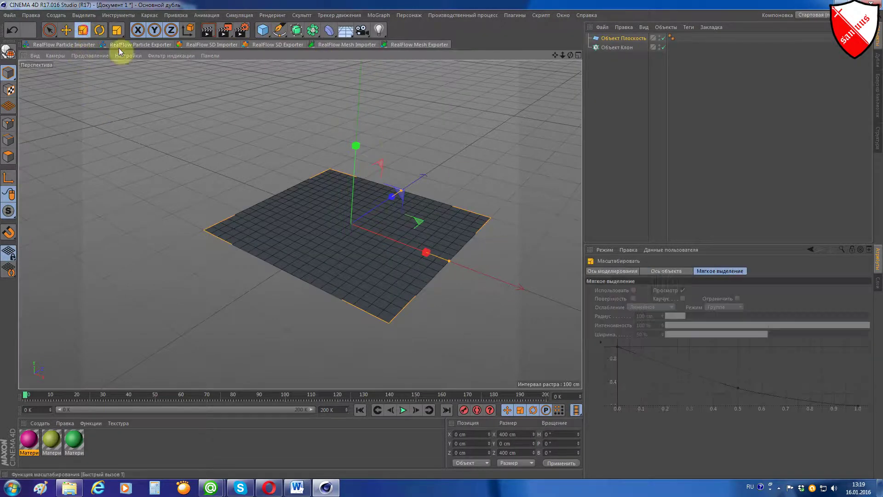
mouse_move(432, 127)
mouse_down()
mouse_move(538, 80)
mouse_move(566, 78)
mouse_move(480, 89)
mouse_up()
scroll(321, 158, down, 3)
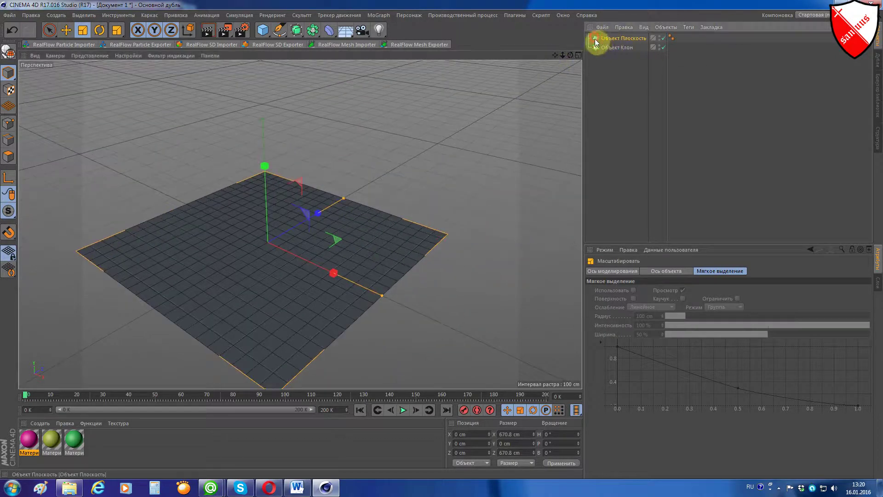
Step: Duplicate the floor into an upright 90° wall at its back edge, and colour the floor green
ctrl+drag(595, 38, 595, 44)
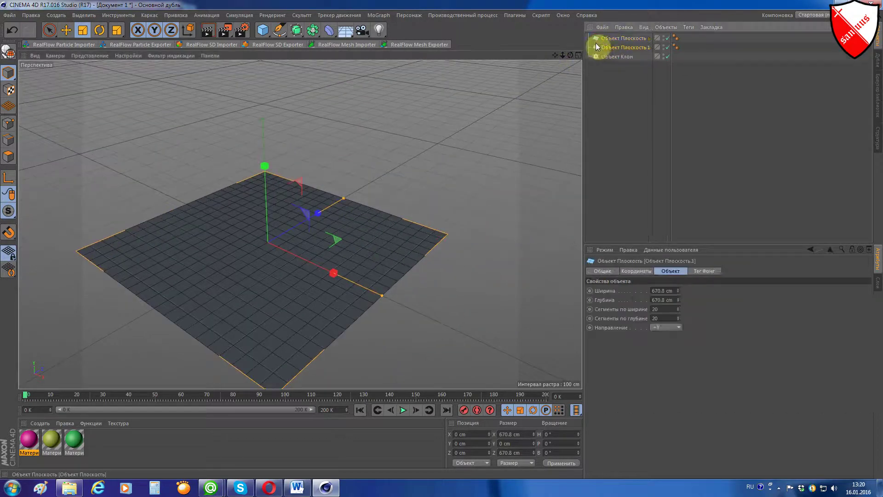
click(99, 30)
drag(241, 224, 485, 429)
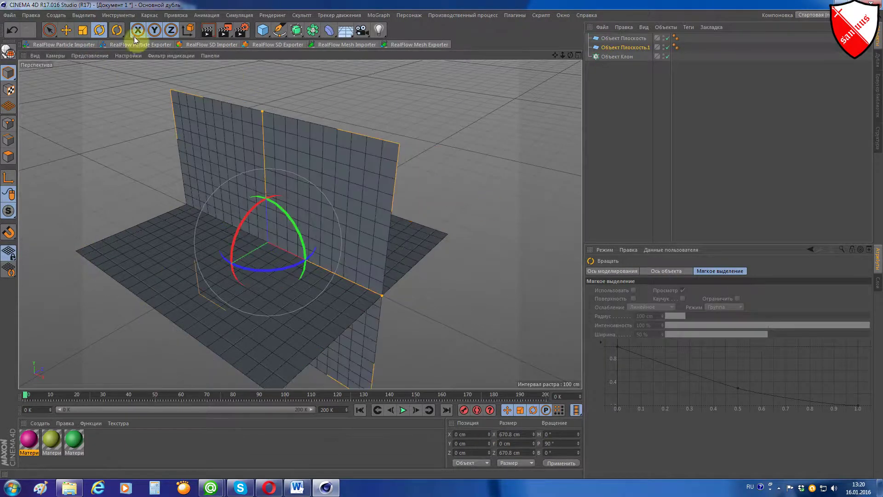
click(67, 32)
drag(264, 173, 285, 68)
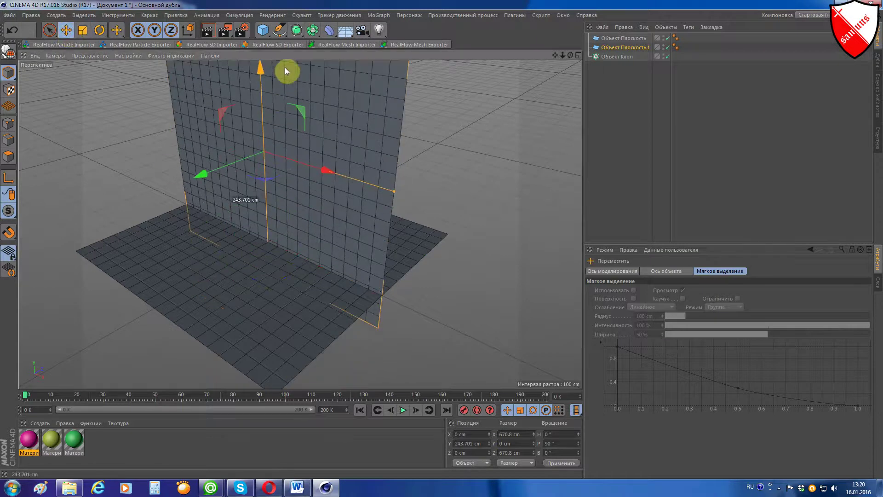
mouse_move(200, 146)
mouse_down()
mouse_move(269, 123)
mouse_move(335, 58)
mouse_up()
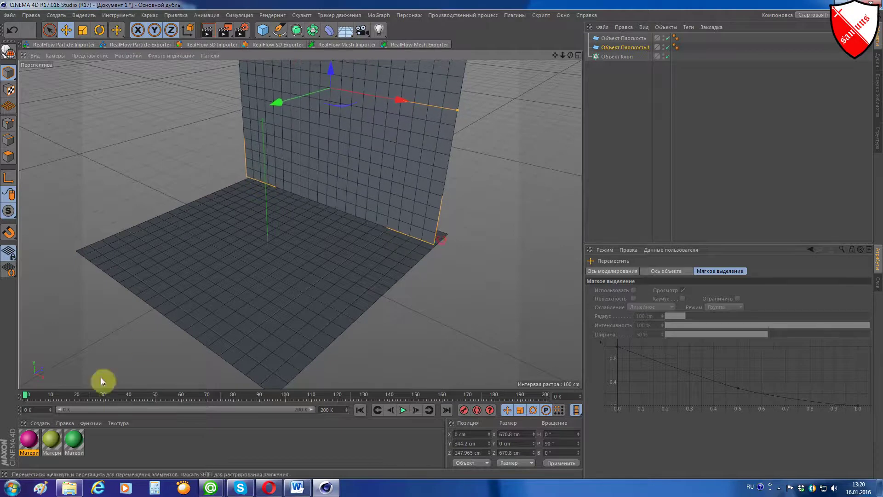
drag(74, 443, 232, 291)
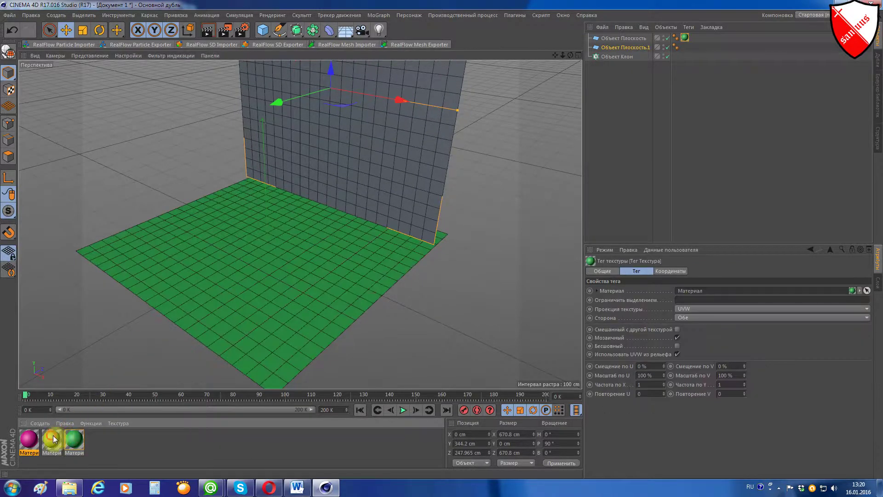
Step: Colour the wall yellow, add a pink sphere of about 37 cm radius, and nest it under Объект Клон
drag(361, 146, 358, 148)
mouse_move(562, 55)
mouse_down()
mouse_move(560, 33)
mouse_move(301, 224)
mouse_move(213, 122)
mouse_up()
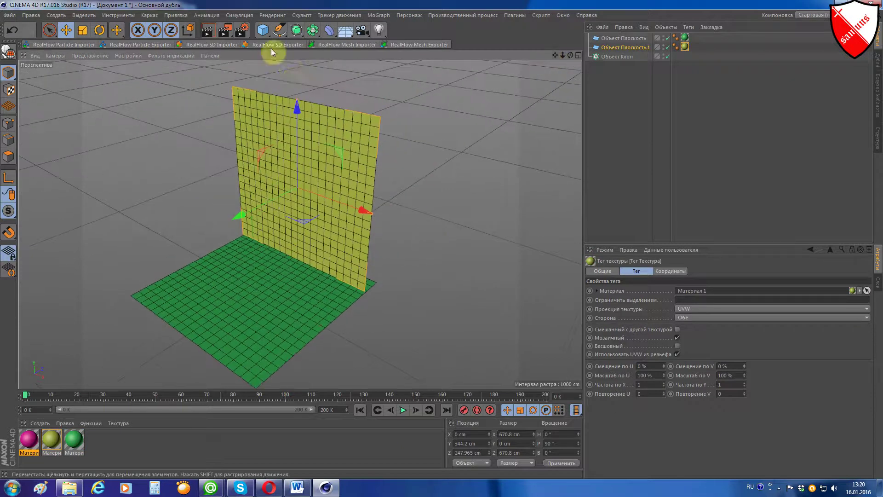
click(262, 31)
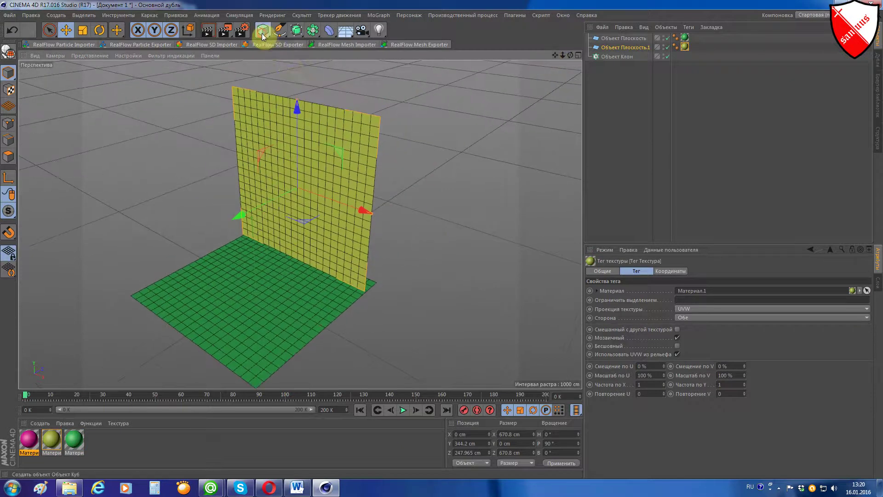
click(539, 63)
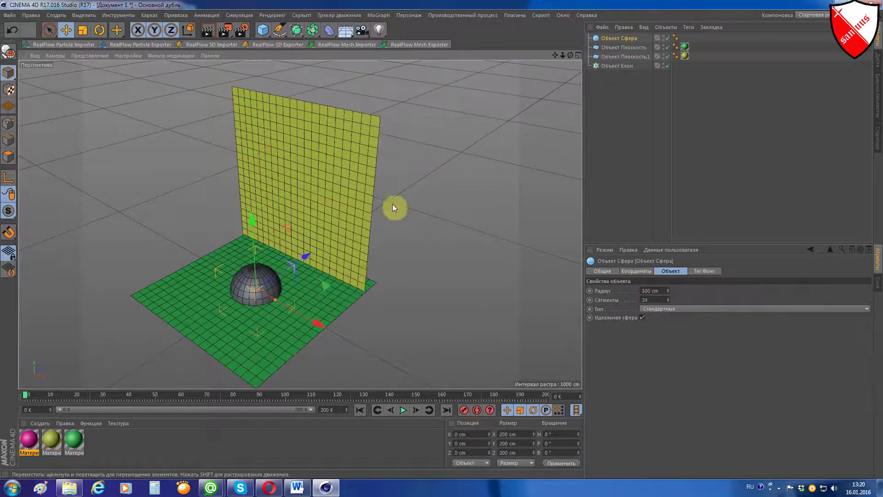
drag(278, 299, 265, 293)
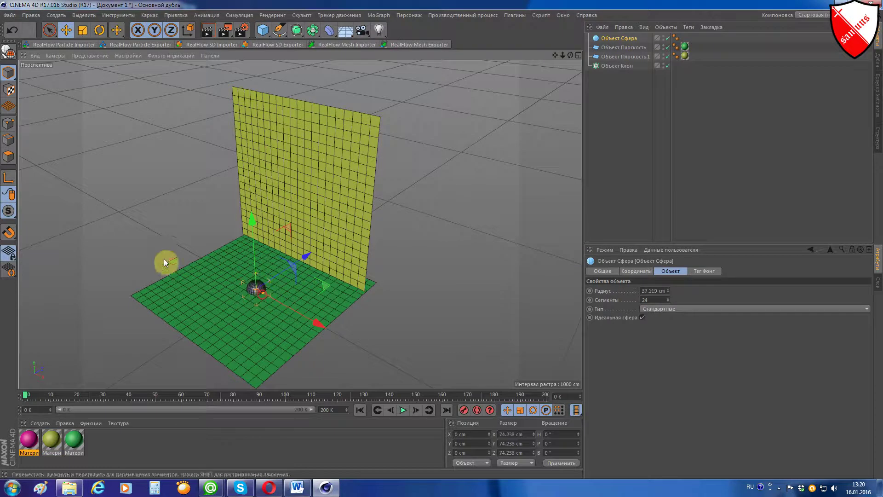
drag(255, 286, 256, 286)
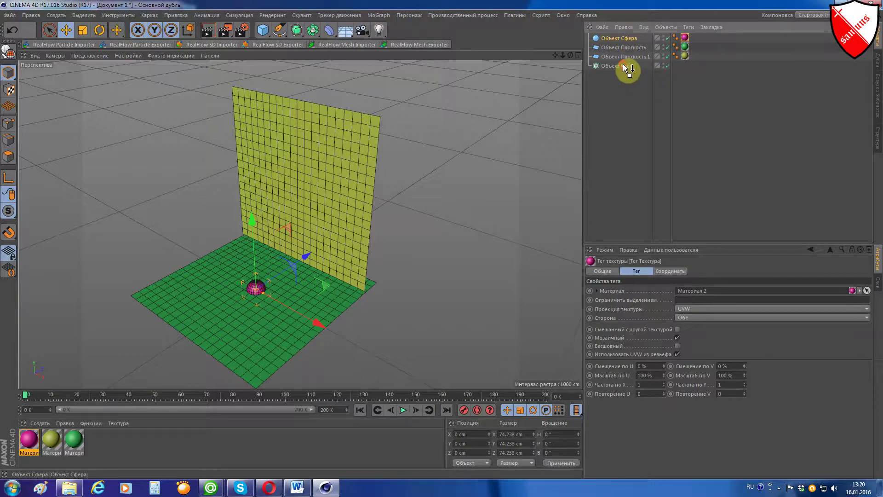
drag(627, 68, 623, 65)
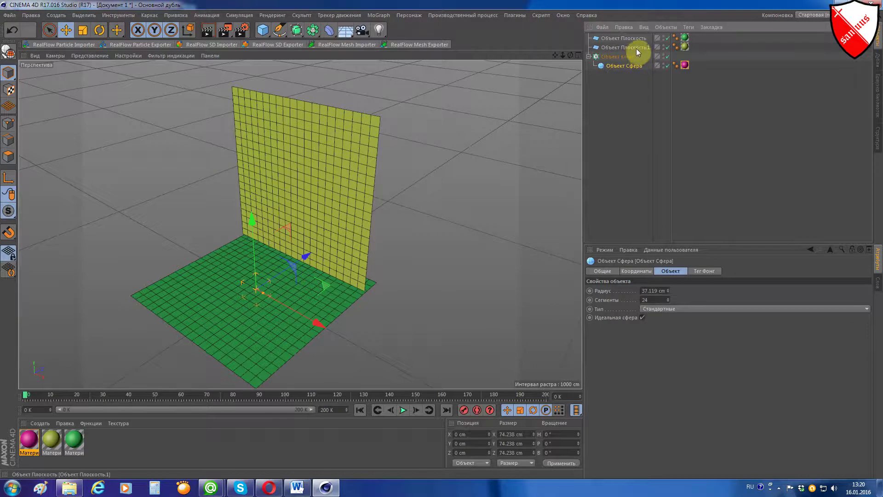
Step: Set the wall plane as the cloner's target and shrink the sphere clones to about 39%
click(636, 48)
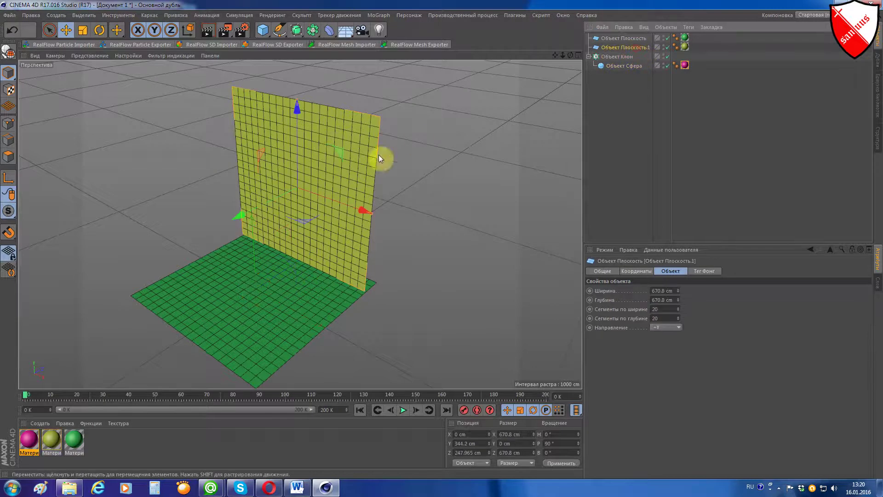
click(622, 57)
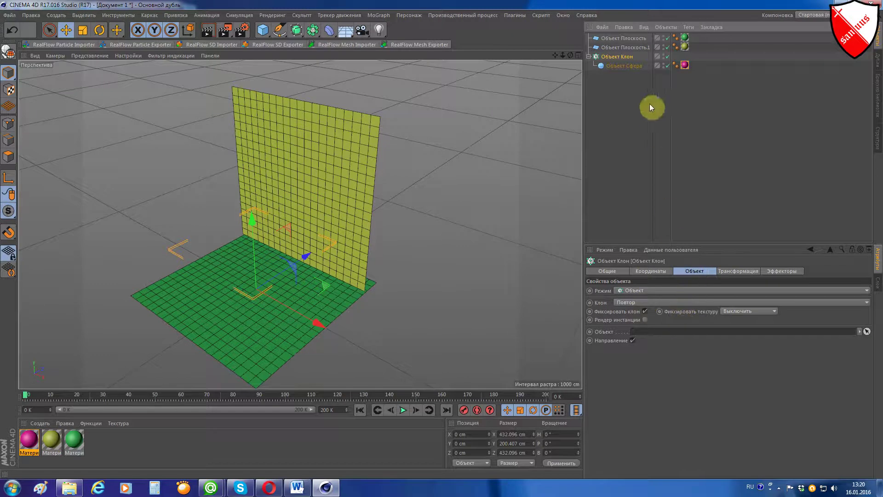
drag(643, 51, 682, 338)
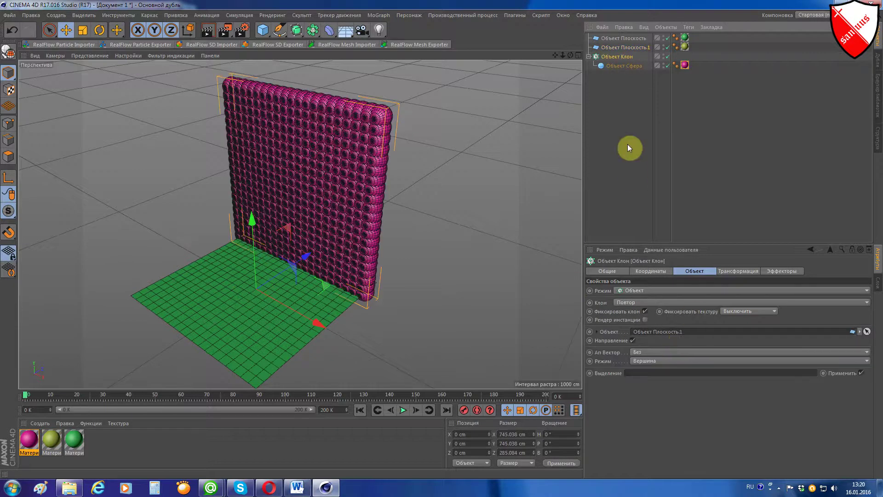
click(600, 65)
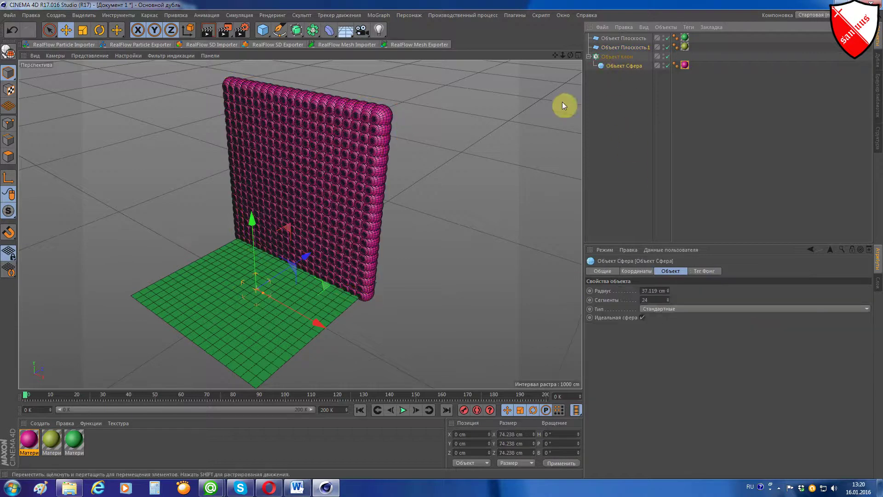
click(84, 31)
drag(100, 157, 46, 165)
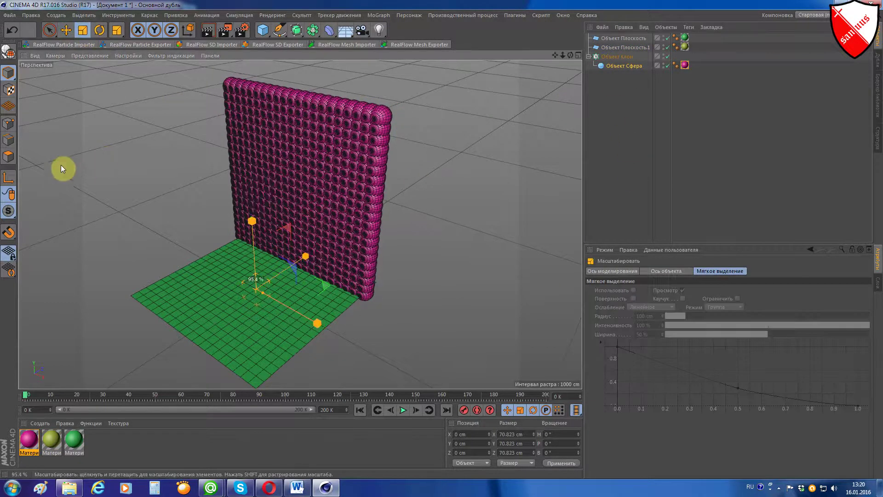
drag(295, 285, 256, 285)
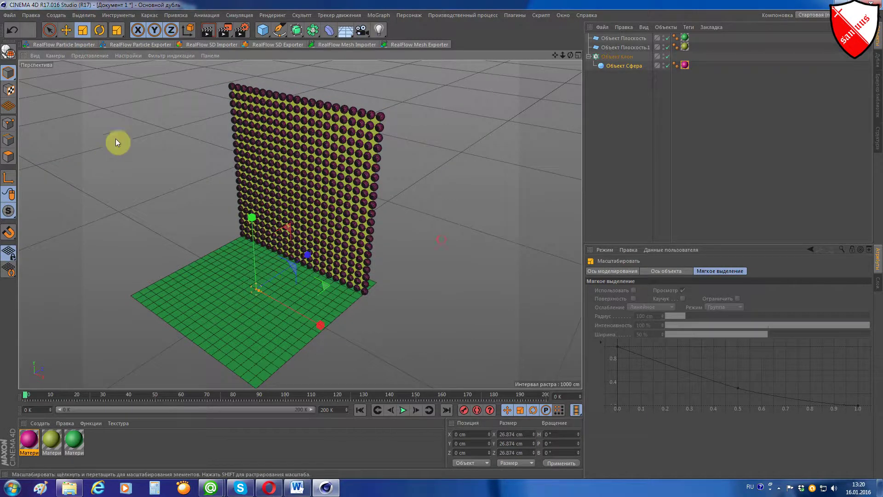
Step: Switch the viewport to Gouraud Shading and orbit around the sphere wall
click(75, 56)
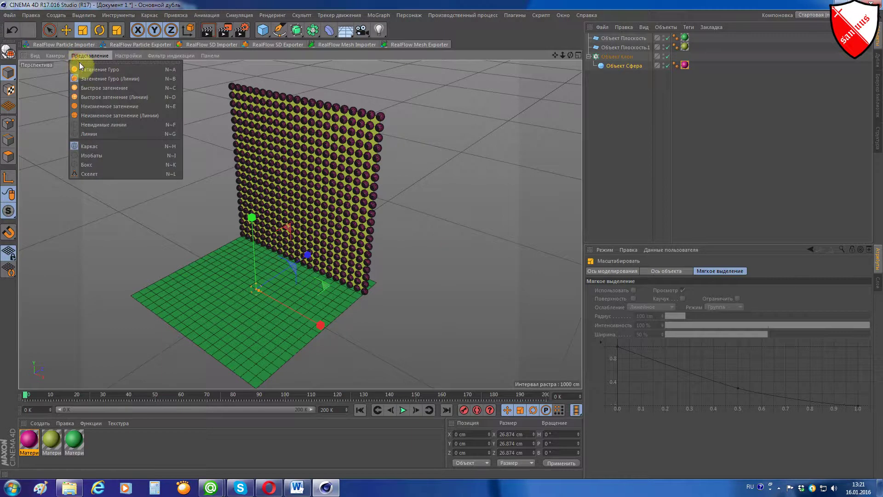
click(82, 72)
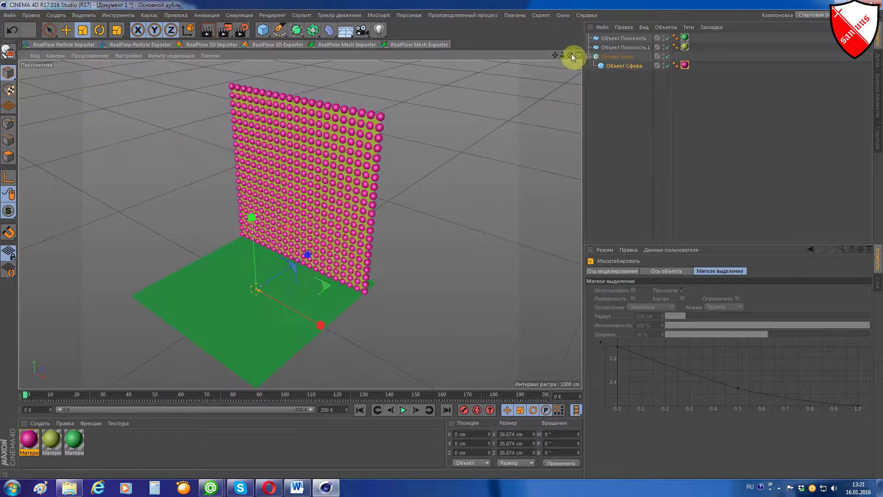
drag(571, 55, 601, 58)
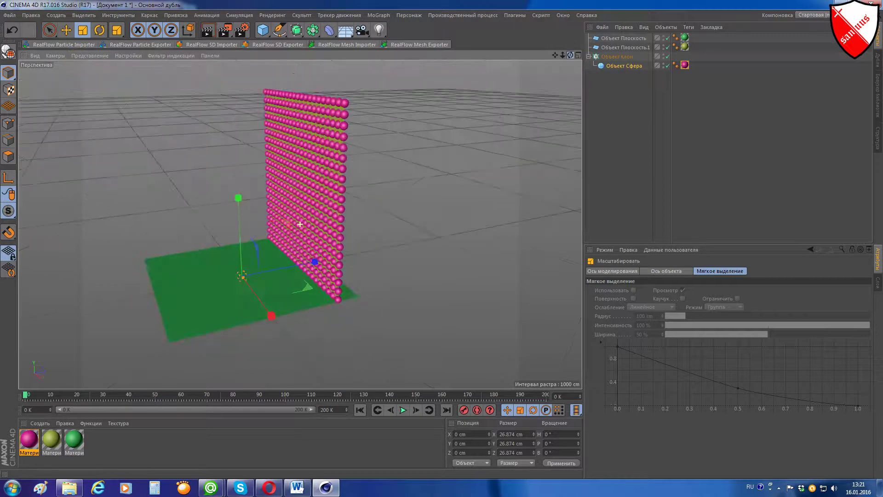
Step: Add a rigid-body tag to the sphere with Просчёт динамики set to При столкновении
right_click(628, 67)
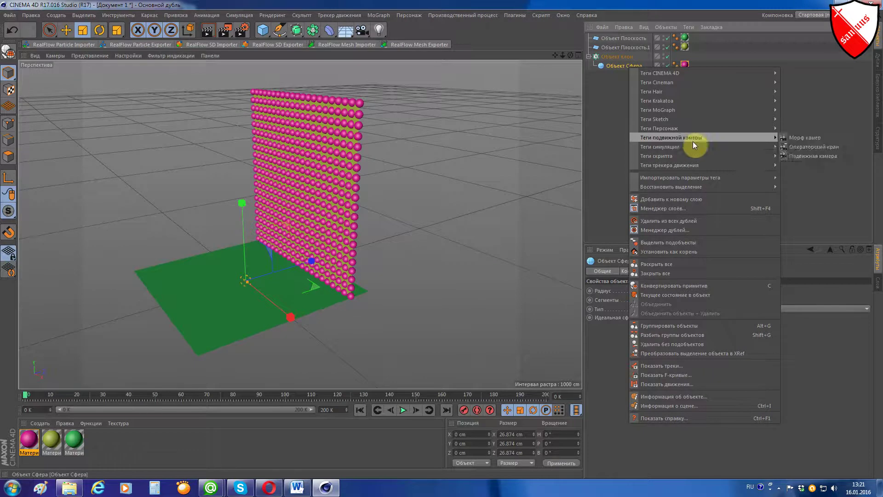
mouse_move(704, 146)
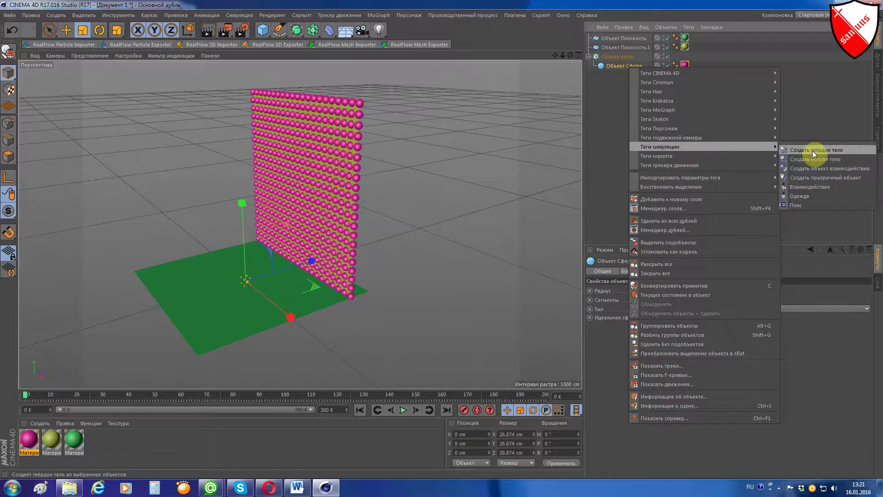
click(813, 150)
click(658, 271)
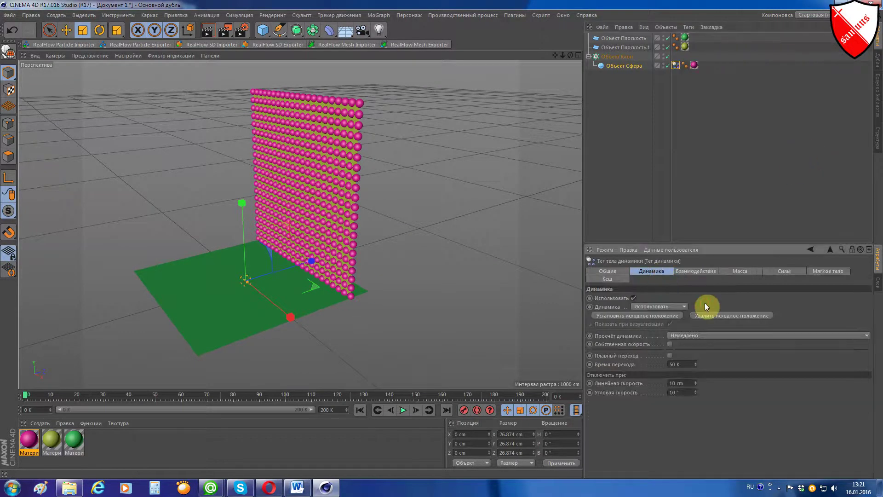
click(695, 336)
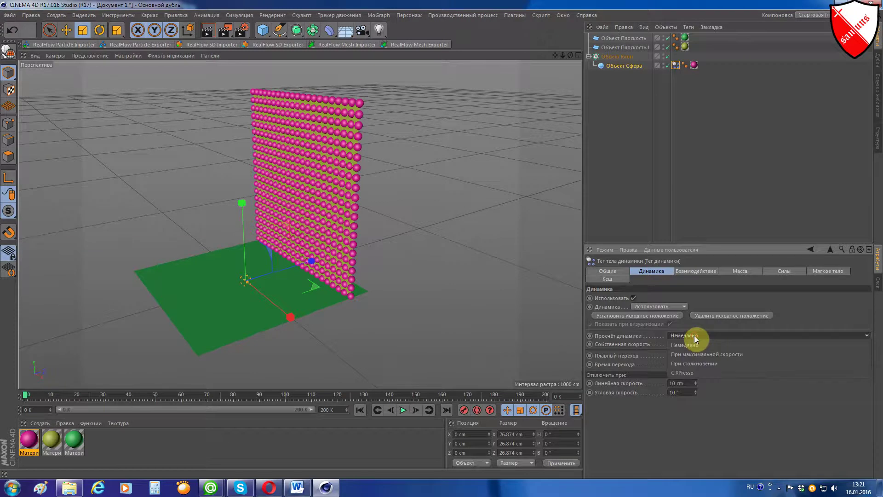
click(692, 363)
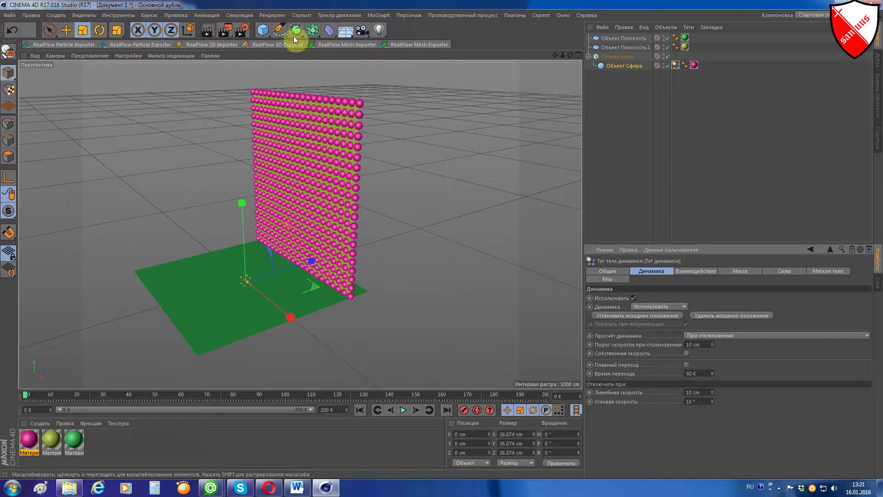
click(261, 31)
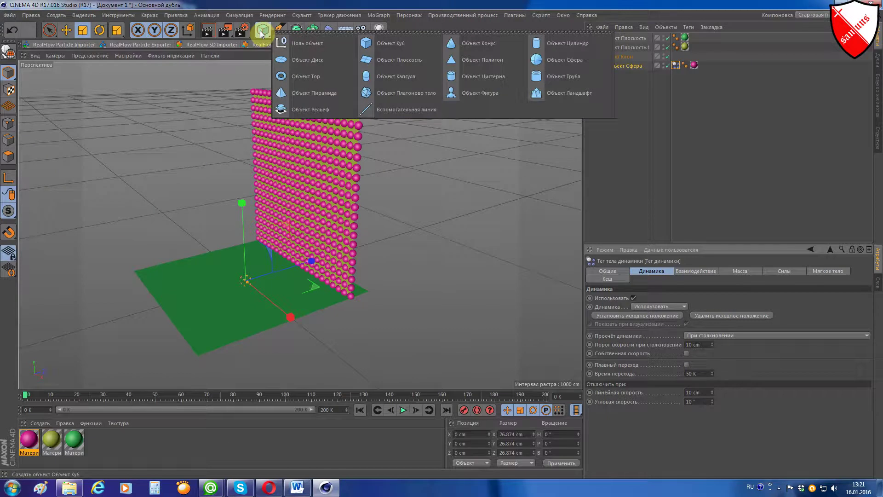
Step: Add a Platonic solid raised above the floor, left of the sphere wall
click(379, 93)
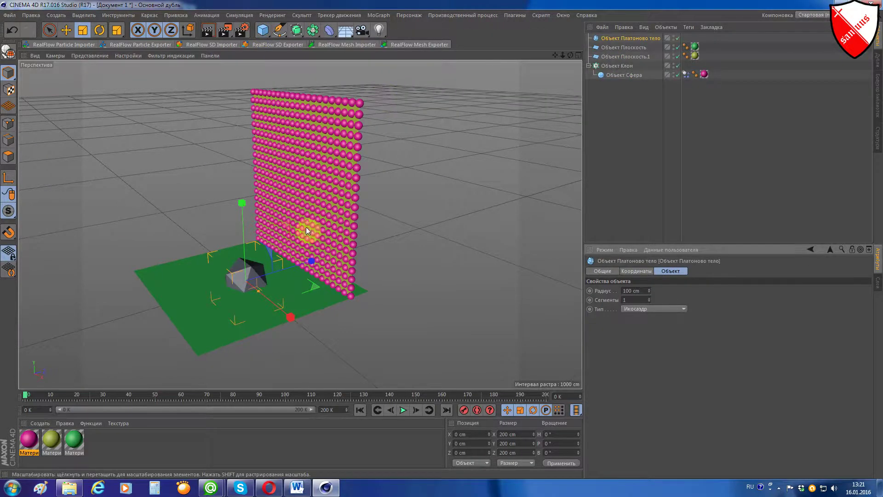
click(66, 30)
drag(245, 222, 234, 135)
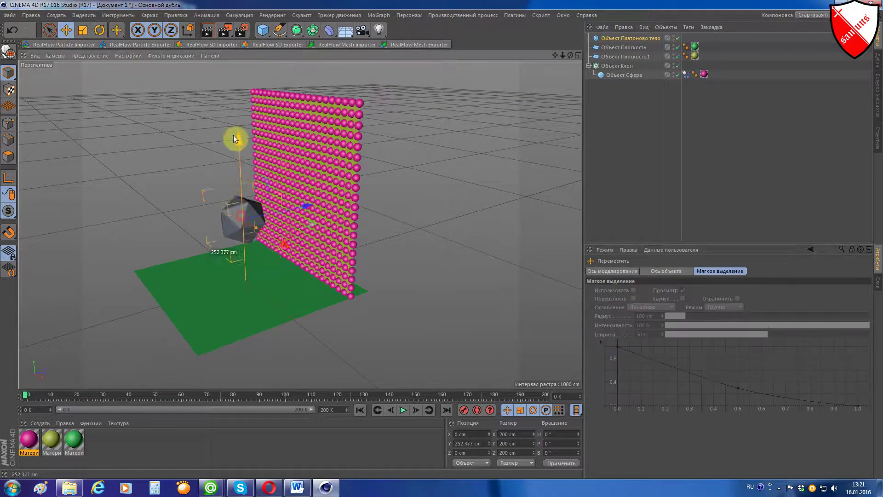
drag(299, 165, 138, 189)
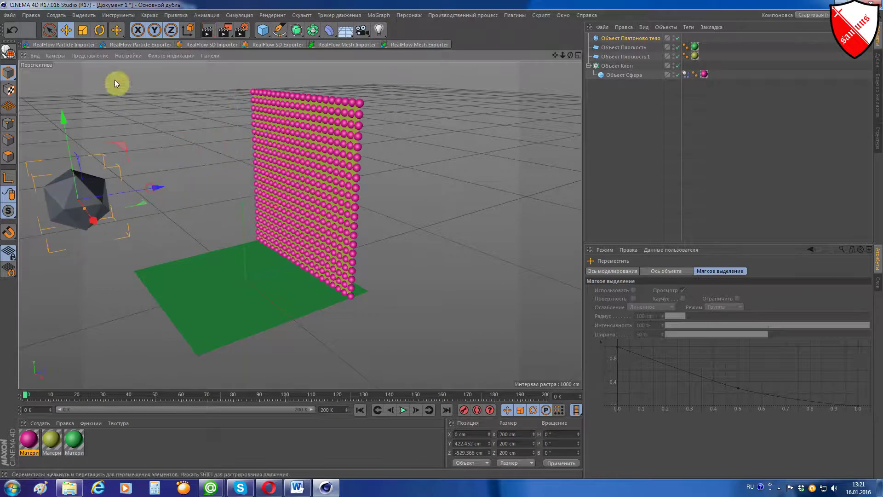
Step: Shrink the icosahedron to about 68 cm and tag it as a collision object
click(81, 34)
drag(121, 107, 69, 111)
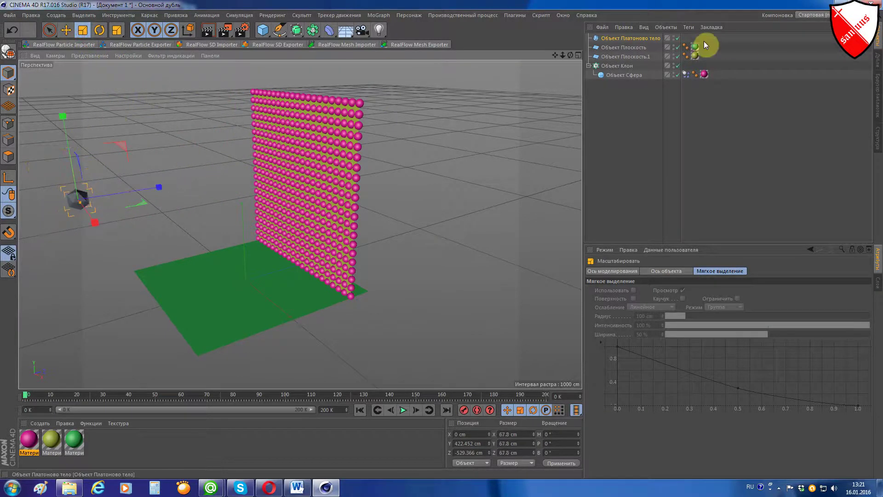
right_click(634, 38)
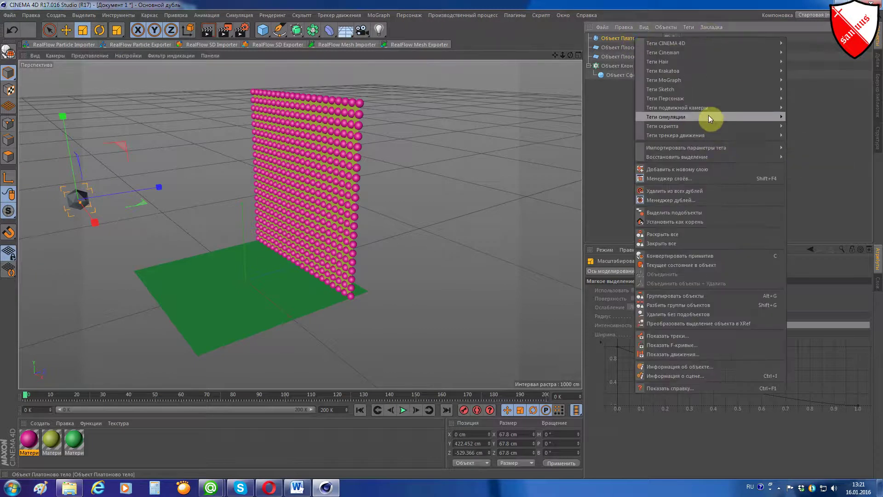
mouse_move(711, 117)
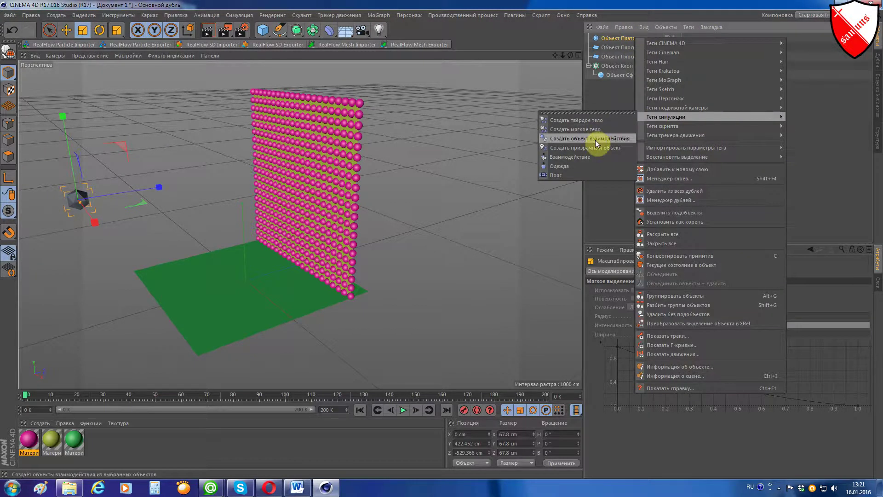
click(595, 139)
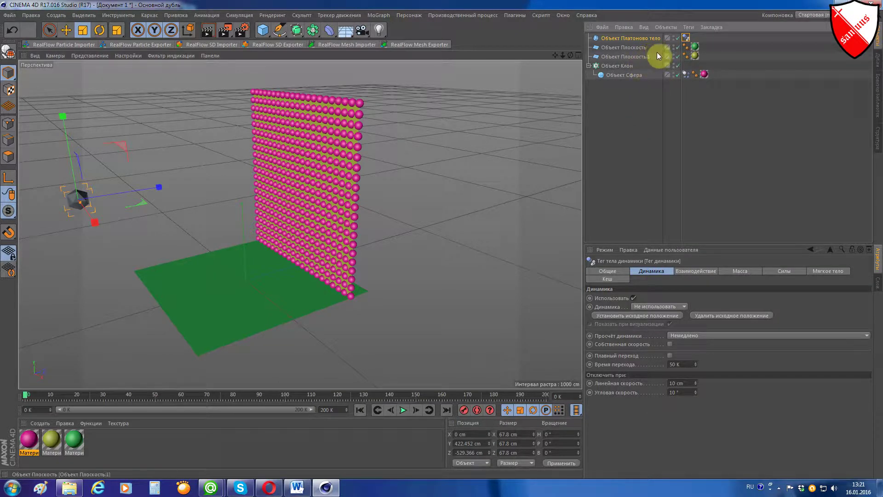
Step: Copy the collider tag onto the floor plane and keyframe the icosahedron behind the wall at frame 50
click(208, 319)
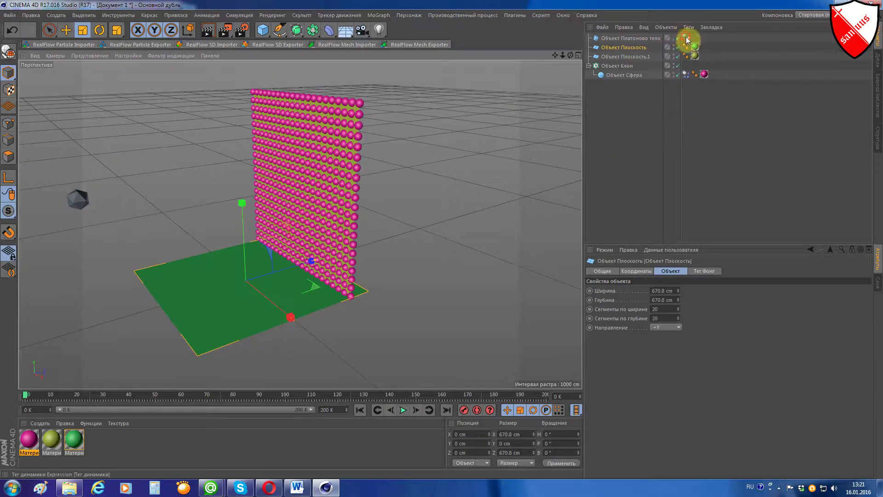
drag(677, 44, 704, 47)
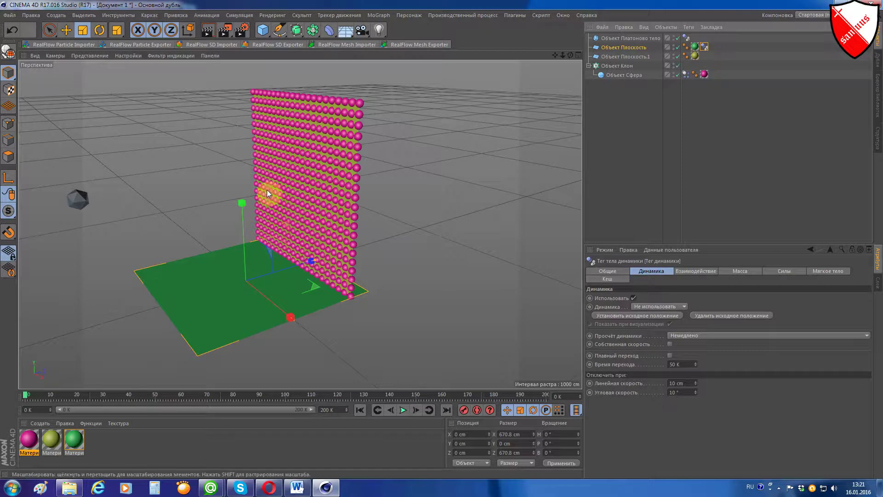
click(75, 203)
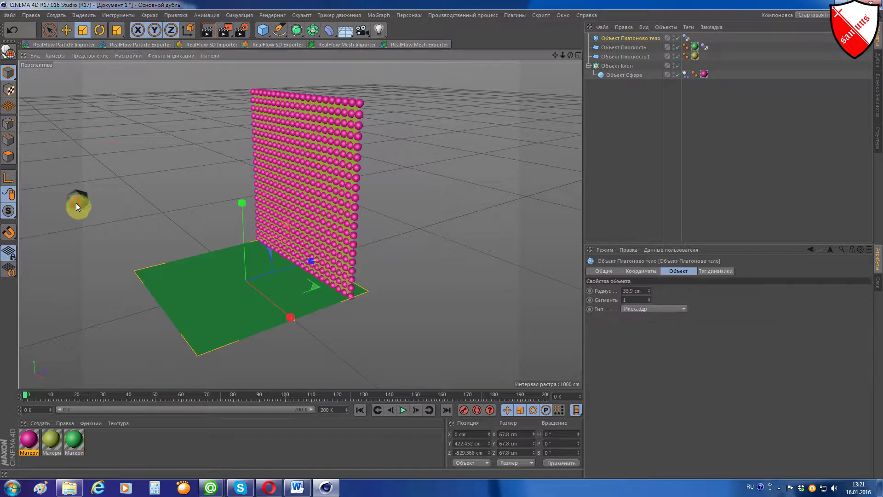
click(65, 32)
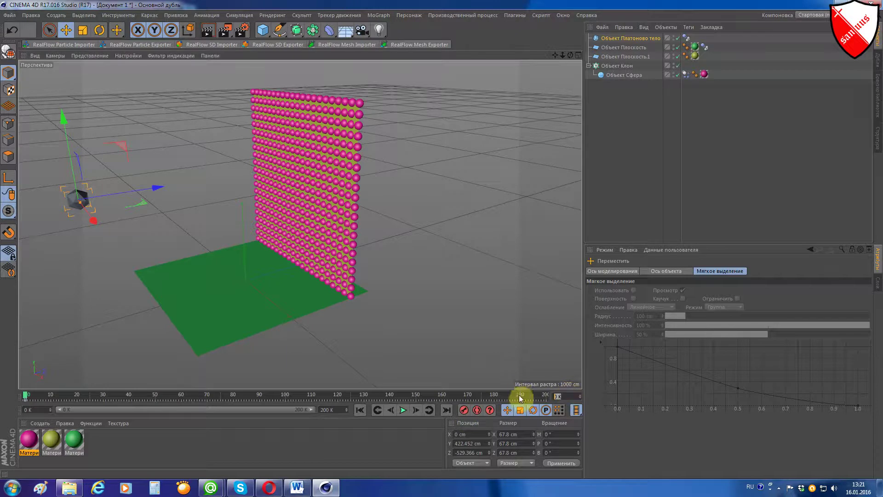
text(50)
key(Return)
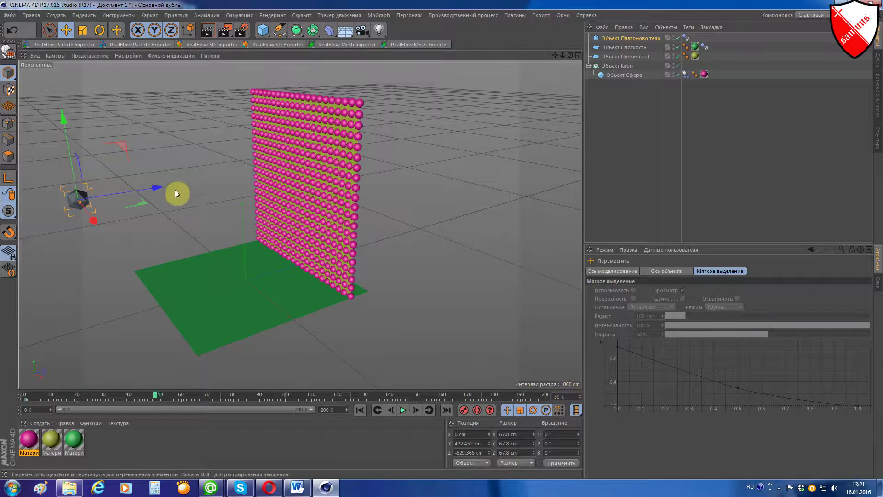
drag(166, 185, 384, 178)
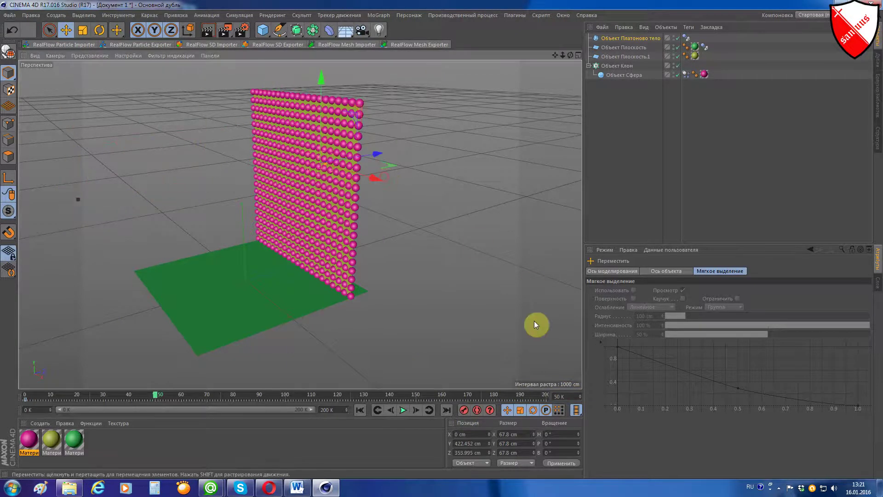
click(464, 409)
click(379, 409)
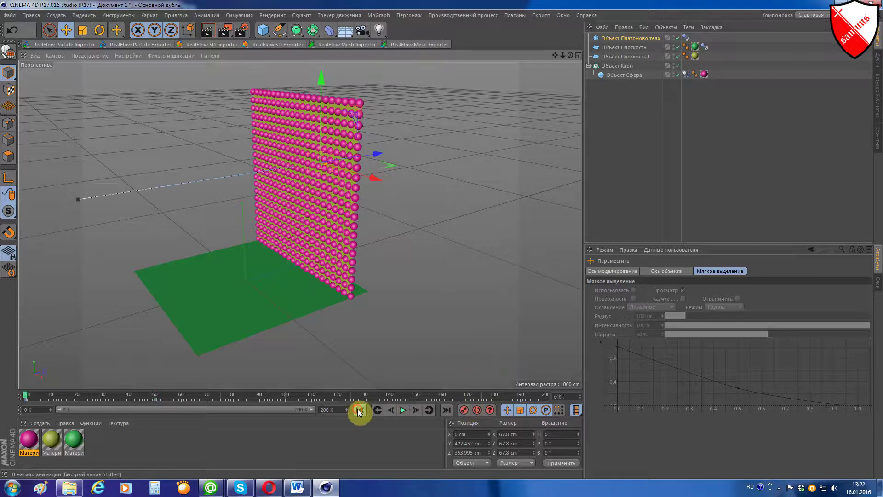
Step: Replay the icosahedron smashing through the sphere wall, then stop and rewind to frame 0
click(403, 411)
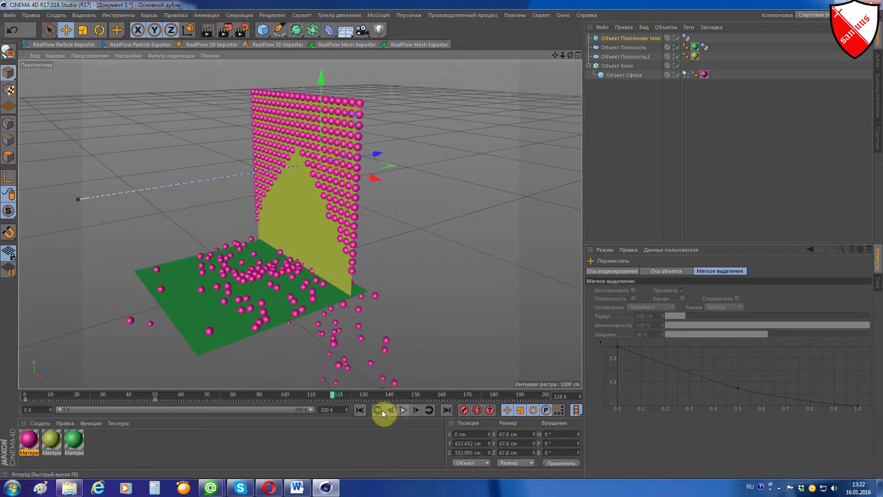
click(361, 410)
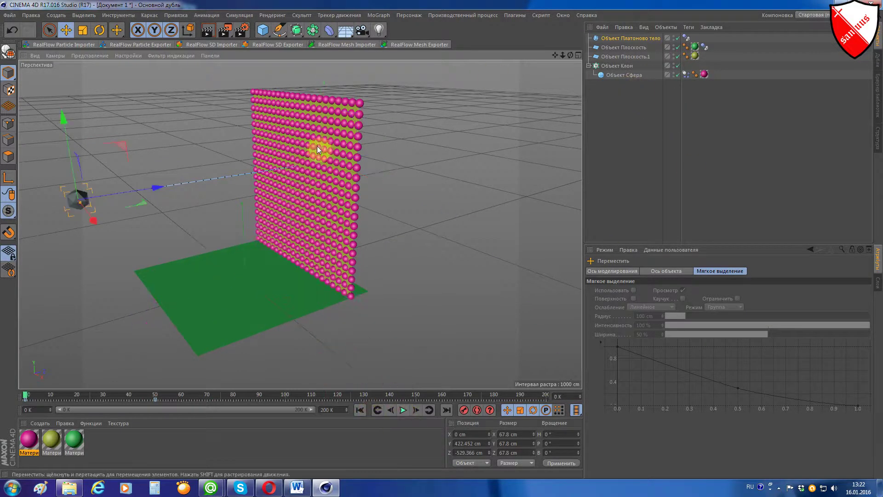
click(602, 76)
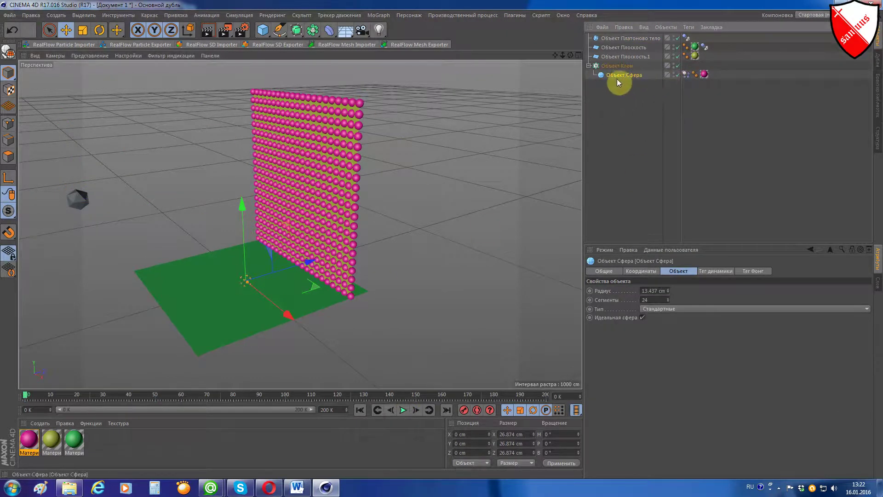
scroll(222, 174, up, 2)
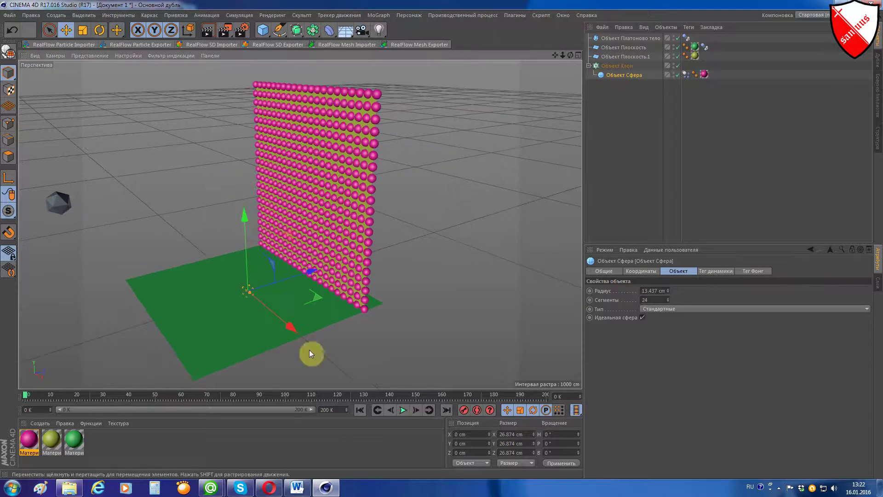
scroll(529, 193, up, 2)
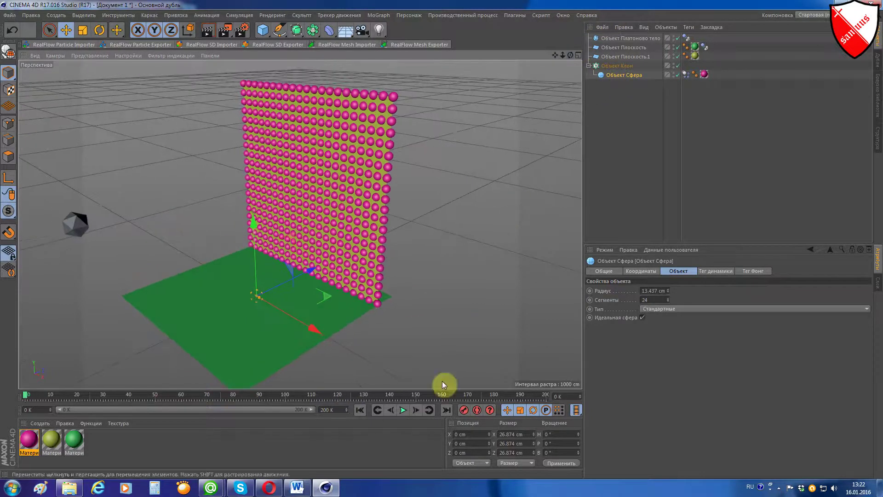
click(402, 410)
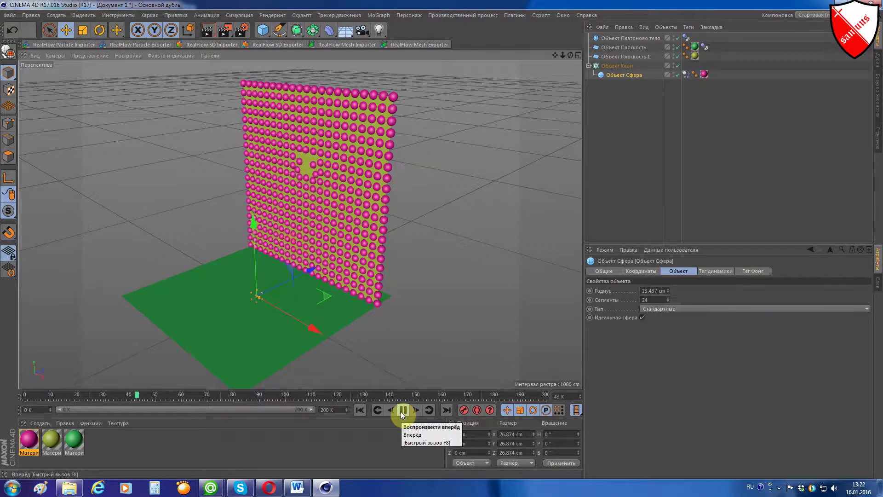
click(403, 410)
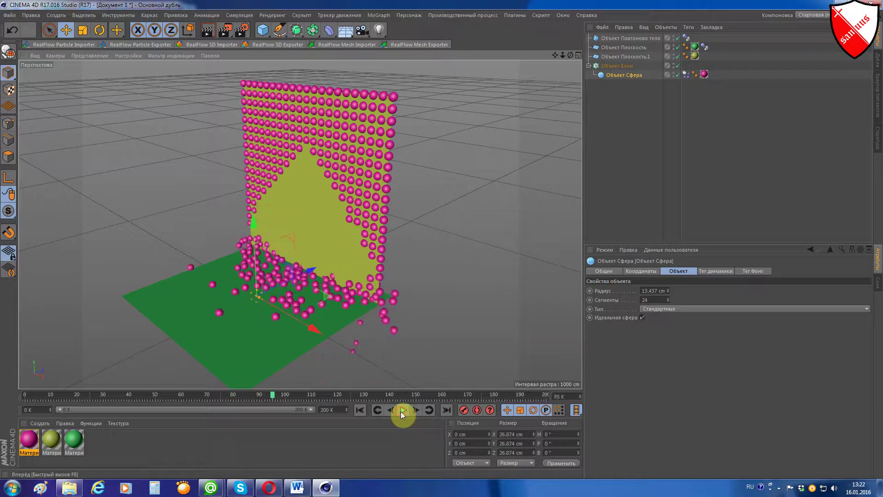
click(361, 412)
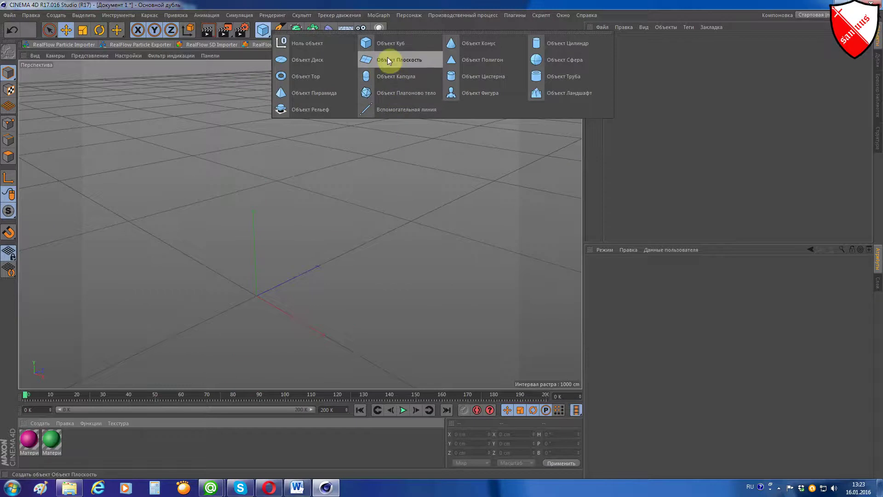
Step: Add a cube and shape it into a green slab about 417 × 24 × 171 cm
click(386, 45)
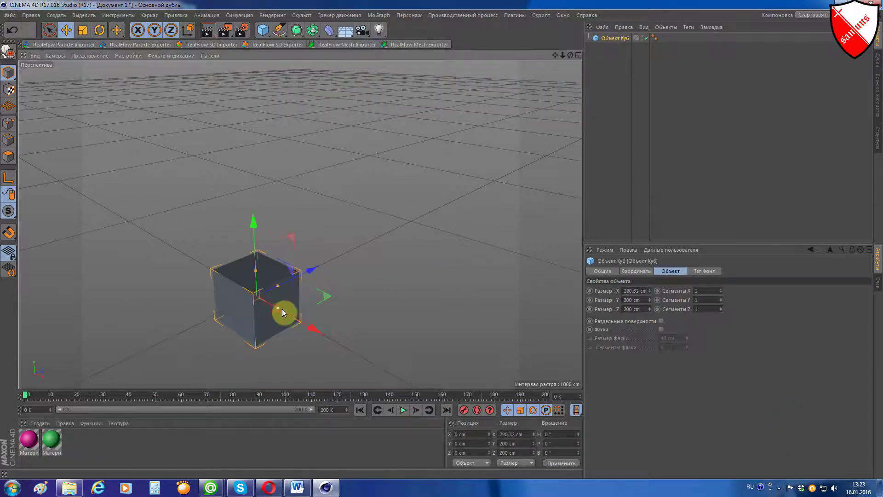
drag(276, 308, 300, 320)
drag(265, 277, 259, 296)
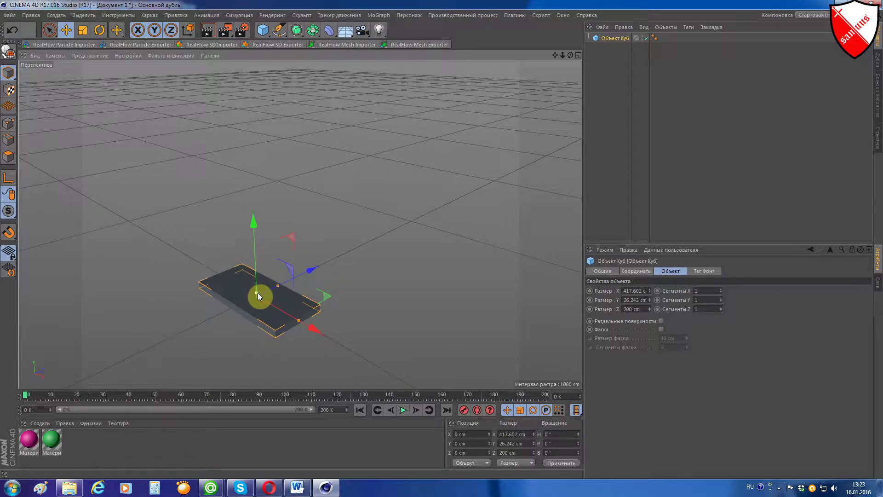
drag(51, 439, 244, 314)
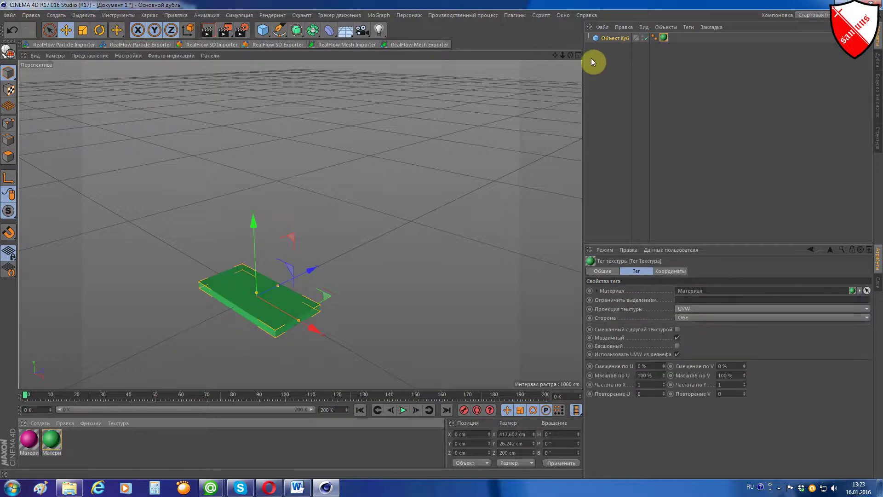
drag(572, 55, 571, 56)
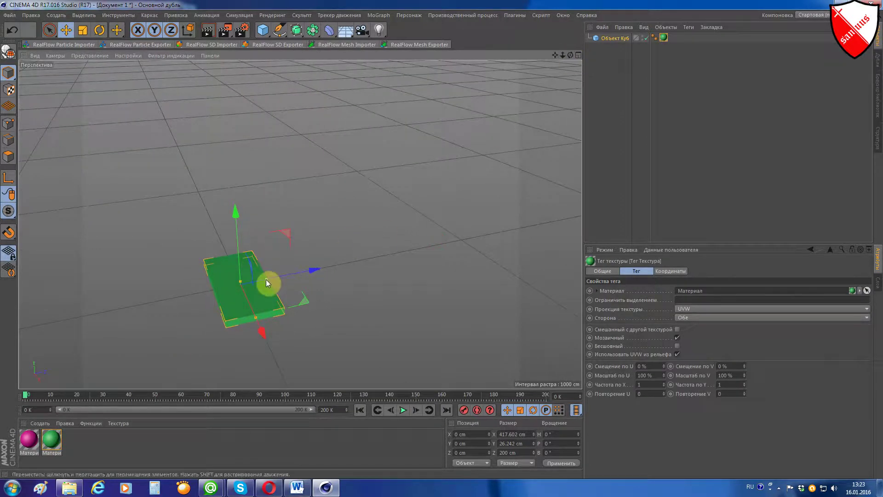
drag(266, 281, 242, 282)
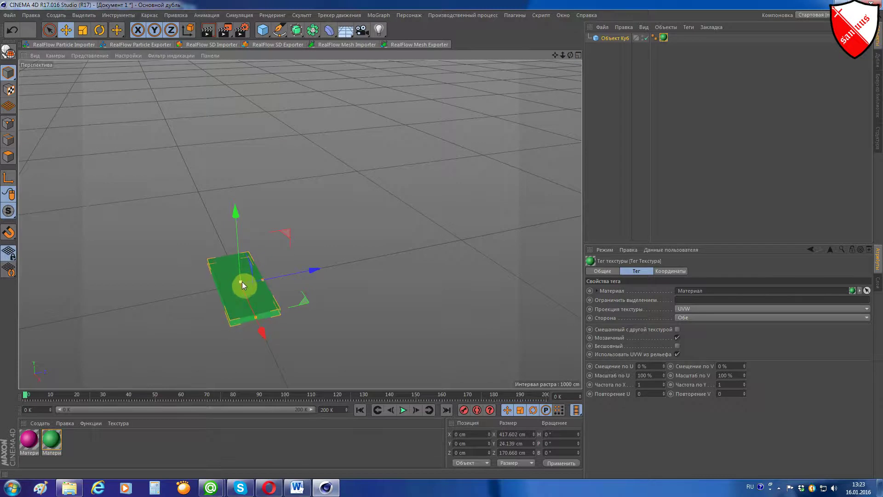
click(280, 32)
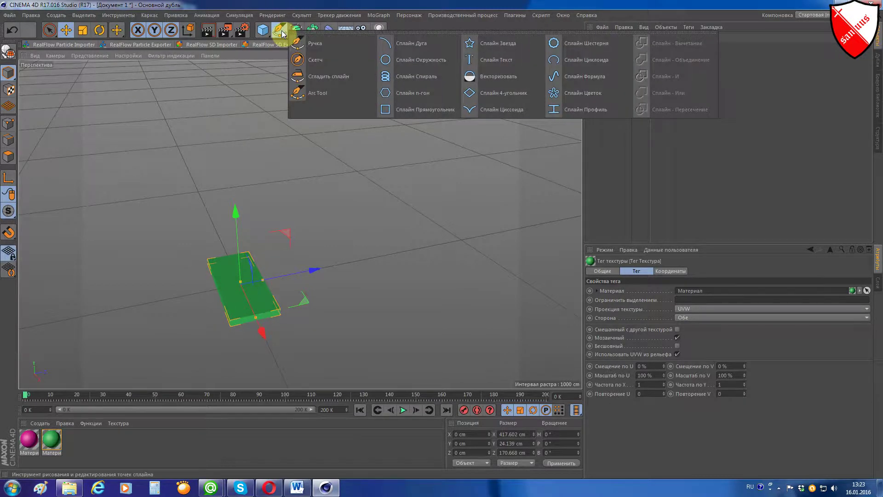
Step: Add a circle spline, scale it to about 1494 cm across, and make it editable
click(395, 60)
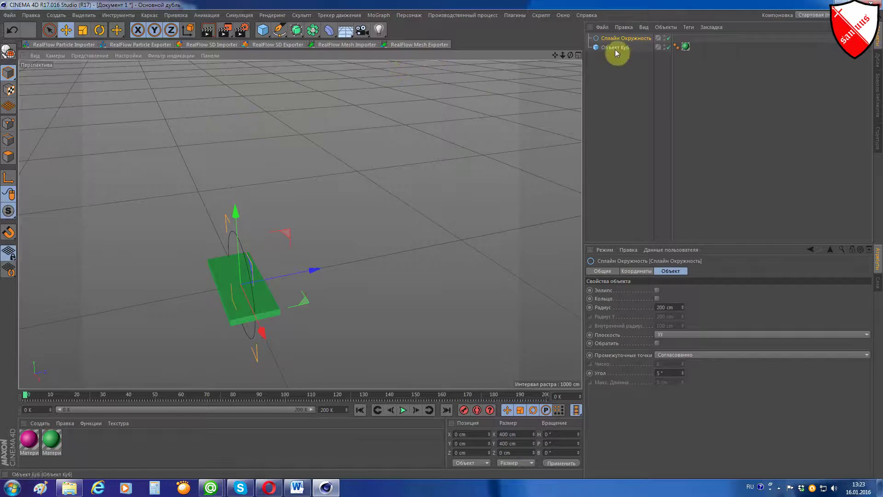
click(83, 30)
mouse_move(243, 153)
mouse_down()
mouse_move(340, 159)
mouse_move(473, 129)
mouse_move(572, 90)
mouse_move(326, 171)
mouse_move(576, 93)
mouse_up()
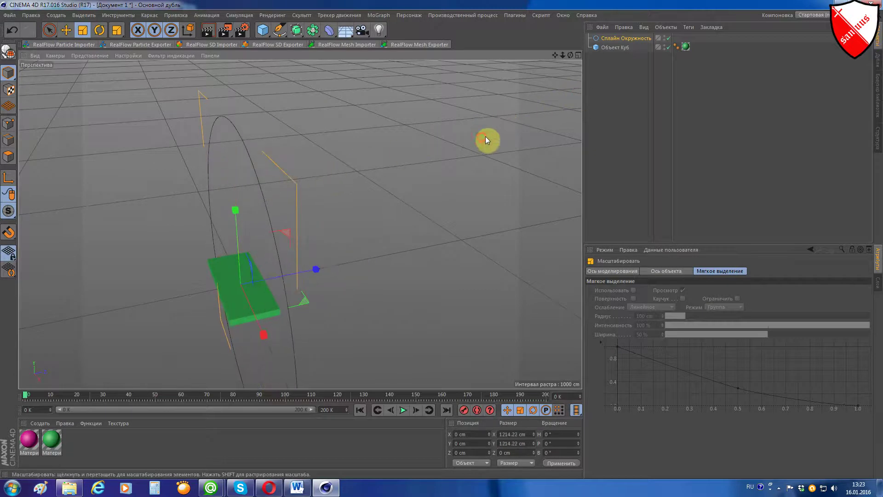
mouse_move(405, 146)
alt+mouse_down()
mouse_move(387, 155)
mouse_move(409, 145)
alt+mouse_up()
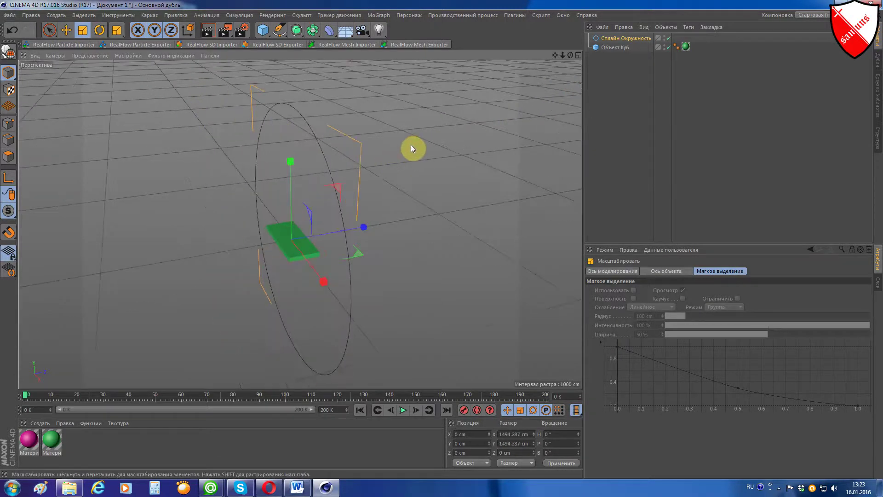
click(8, 53)
key(F3)
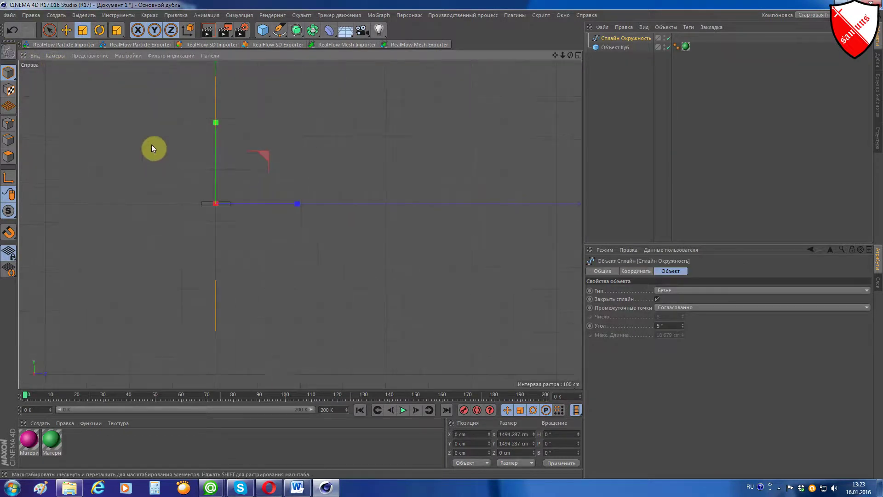
Step: In Front view, select the circle's left and right points and scale them apart
key(F4)
scroll(203, 169, down, 2)
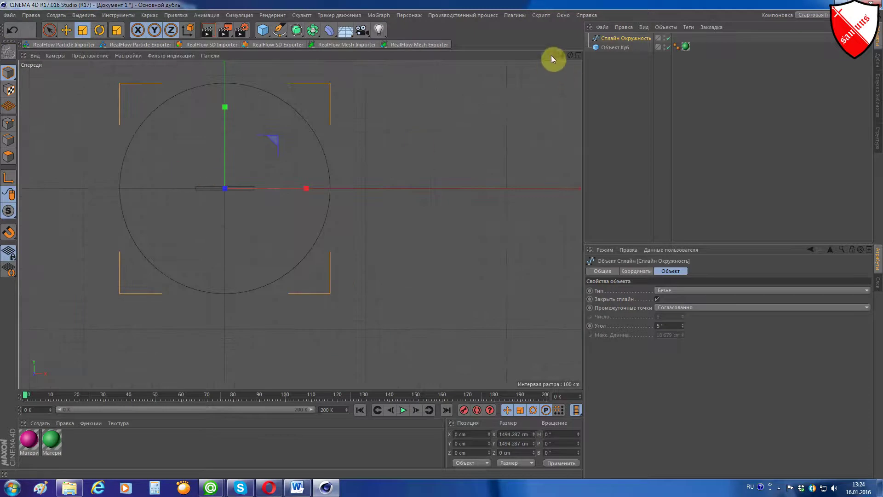
drag(551, 59, 633, 86)
click(15, 123)
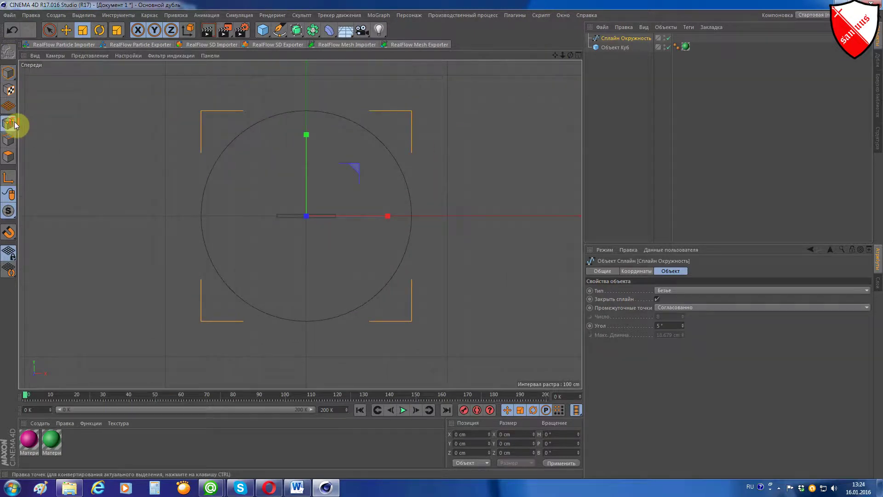
click(49, 30)
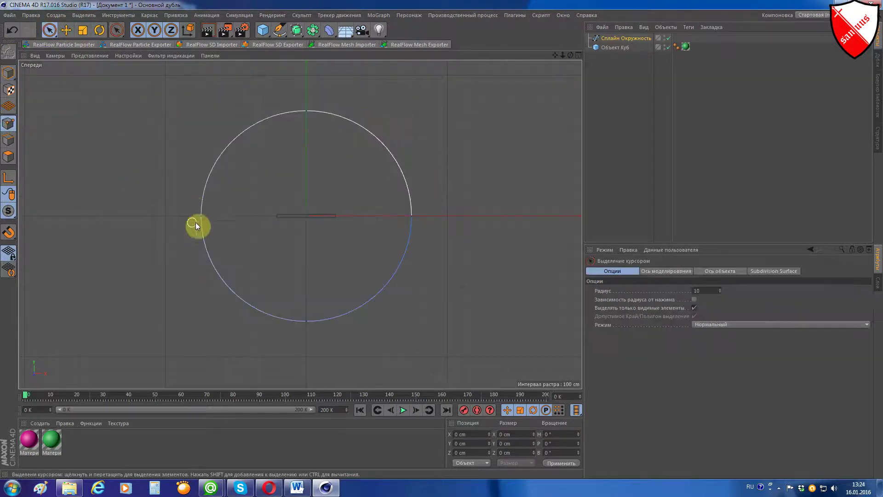
click(201, 217)
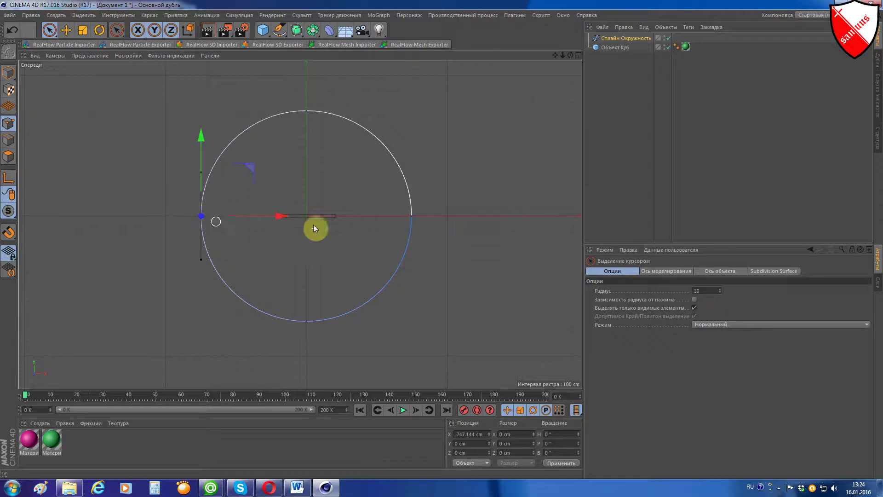
shift+click(412, 216)
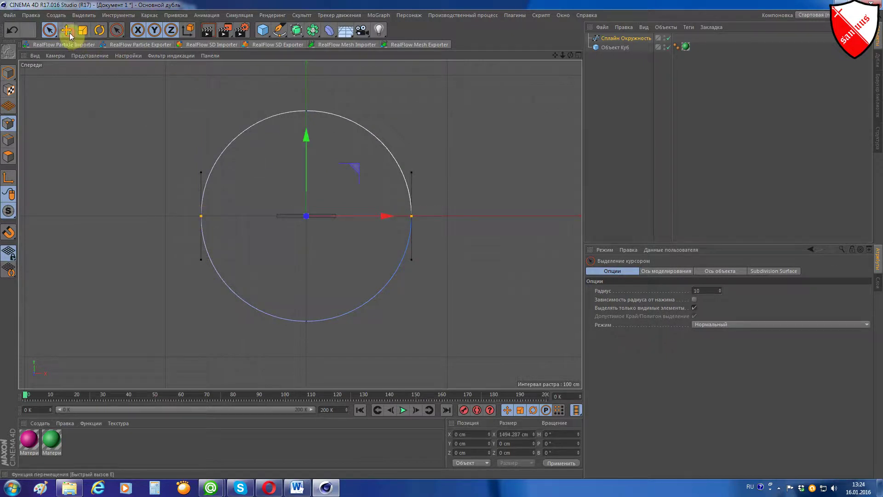
key(t)
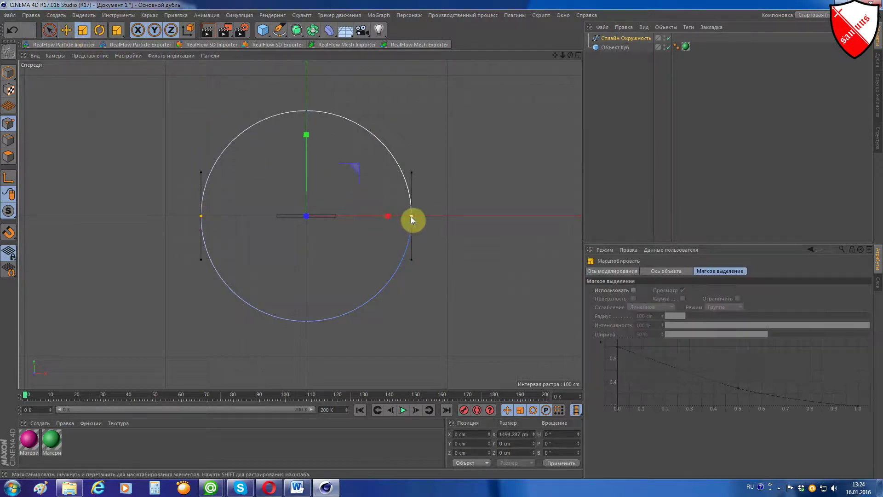
drag(412, 216, 882, 235)
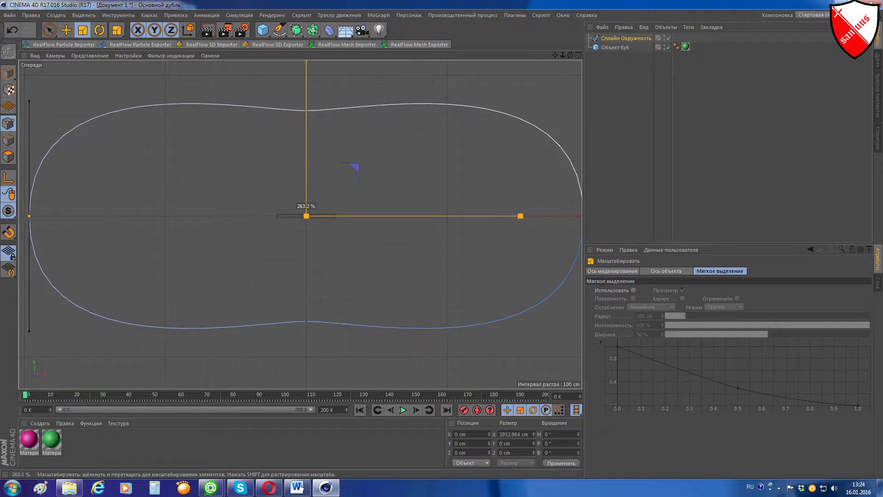
Step: Push the top and bottom points apart, then spread the side points further
scroll(249, 208, down, 2)
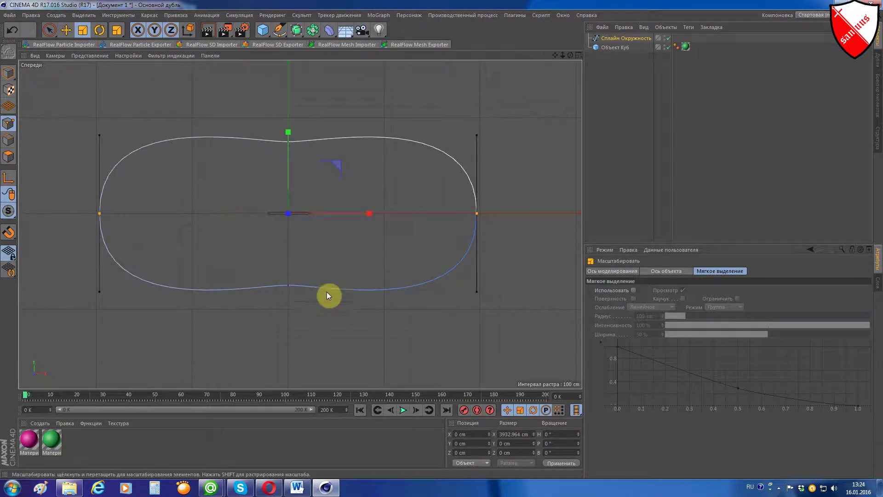
click(289, 285)
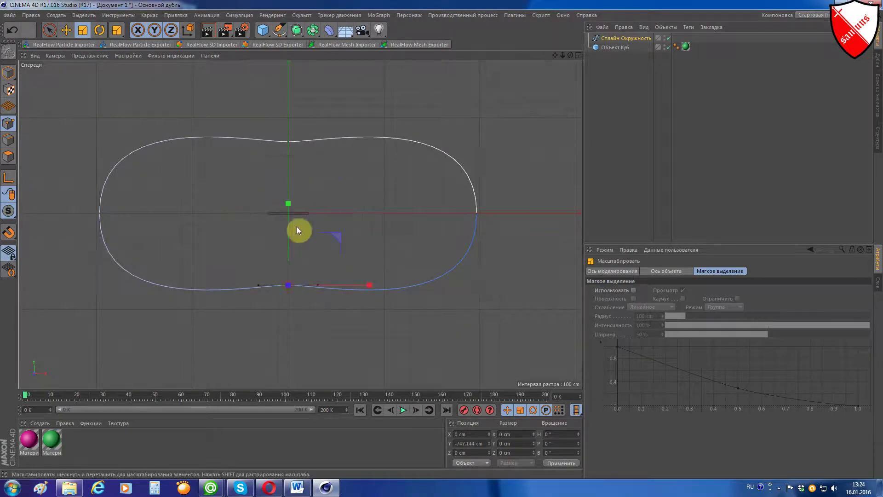
shift+click(289, 144)
drag(289, 130, 293, 105)
click(474, 212)
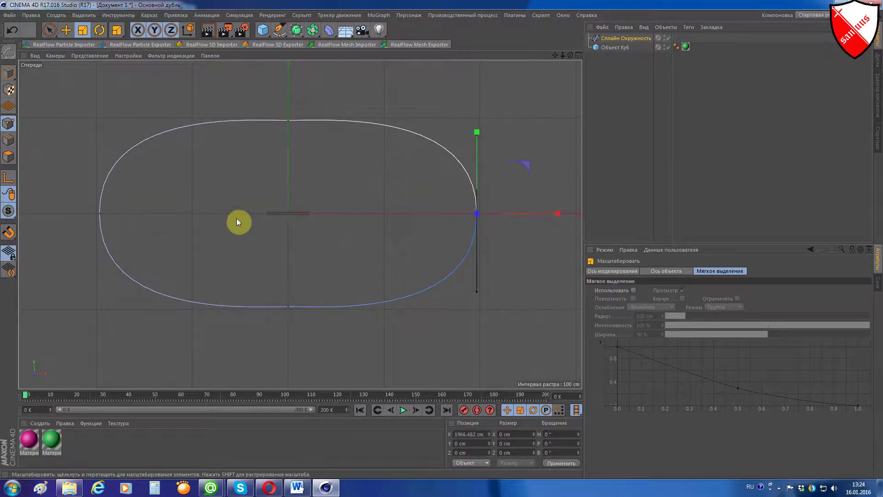
shift+click(100, 214)
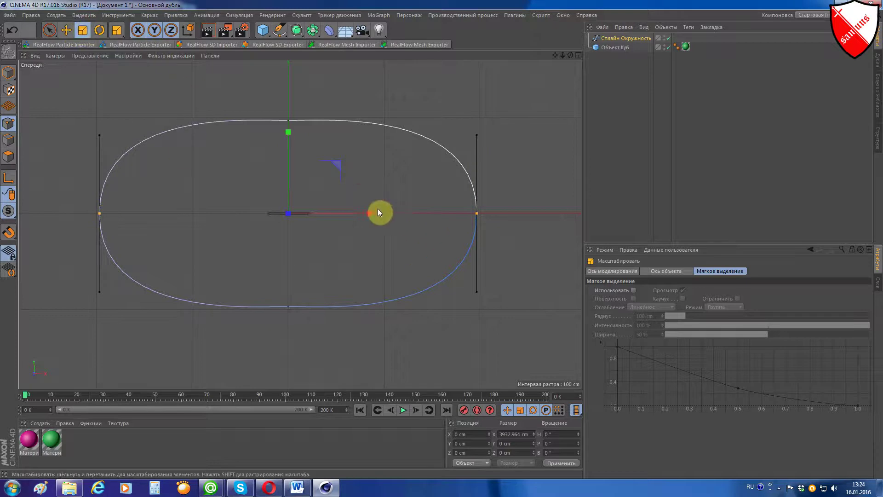
mouse_move(378, 209)
mouse_down()
mouse_move(371, 211)
mouse_move(407, 208)
mouse_up()
Step: Spread the top and bottom points slightly to finish the oval at about 5800 × 2000 cm
scroll(388, 223, down, 2)
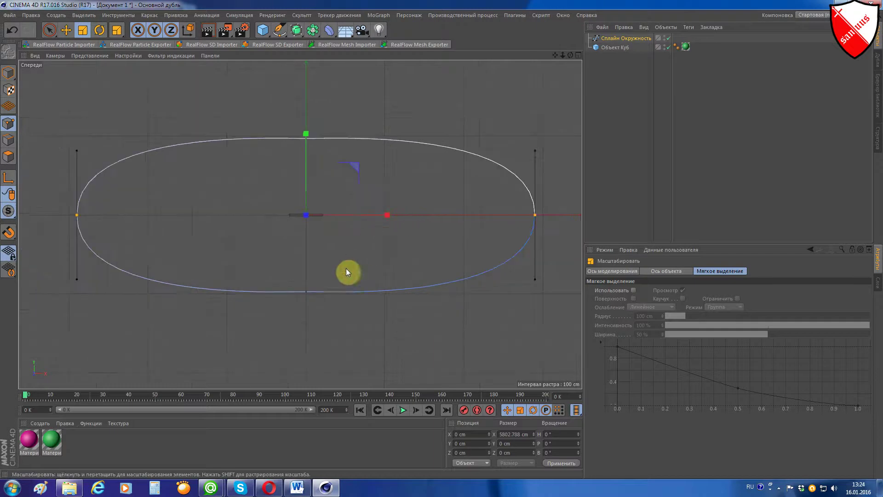
click(310, 289)
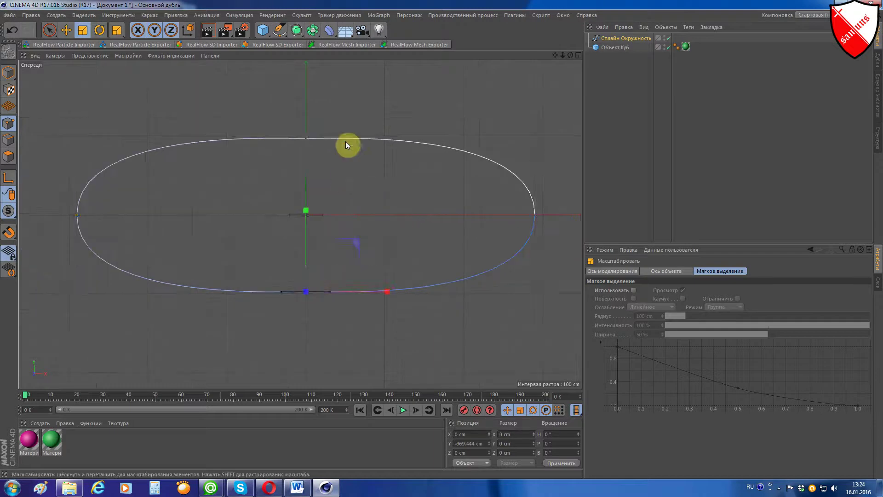
shift+click(306, 138)
drag(305, 139, 308, 136)
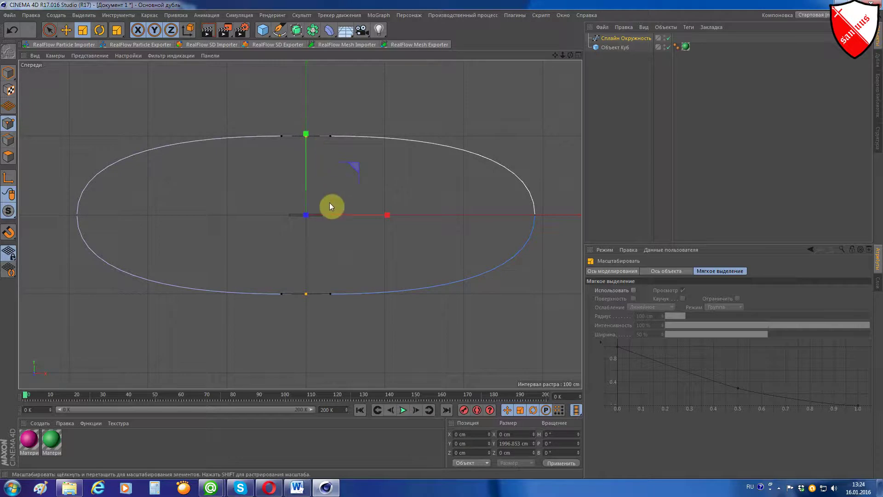
key(F1)
alt+drag(330, 203, 283, 191)
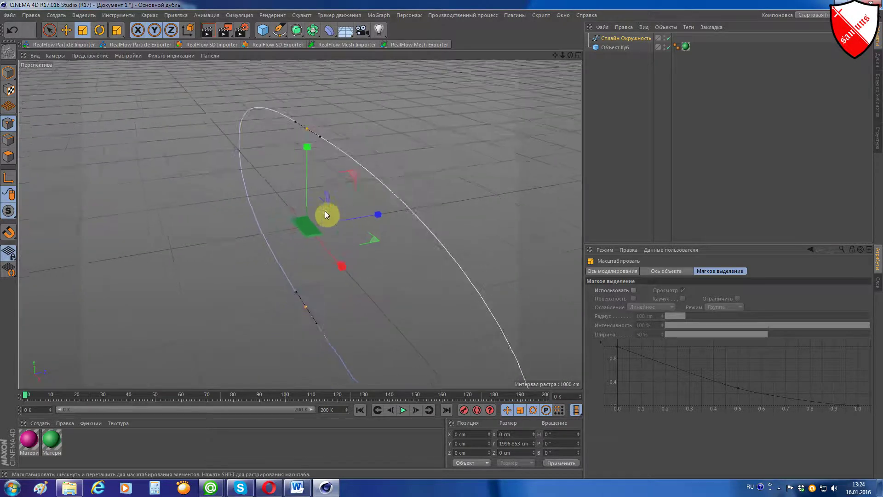
Step: Scale the green cube up about 125% and rotate it 90° in heading
mouse_move(570, 55)
mouse_down()
mouse_move(552, 74)
mouse_move(570, 64)
mouse_up()
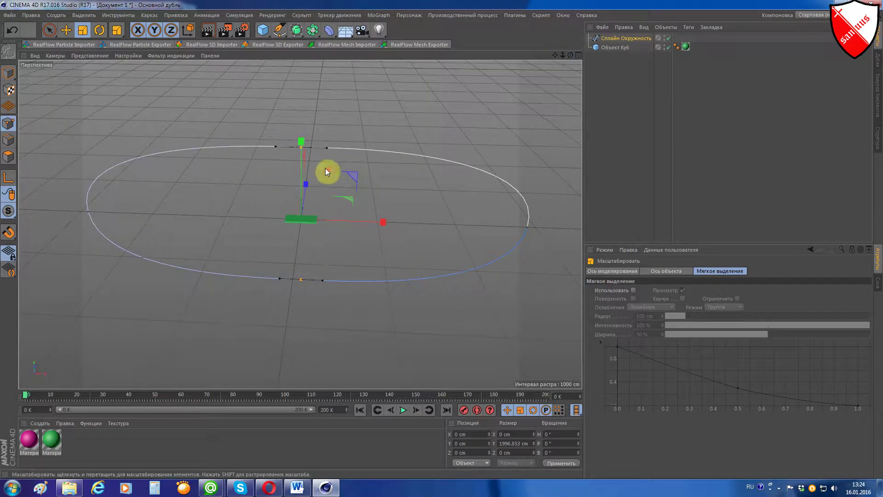
scroll(325, 167, up, 1)
click(597, 46)
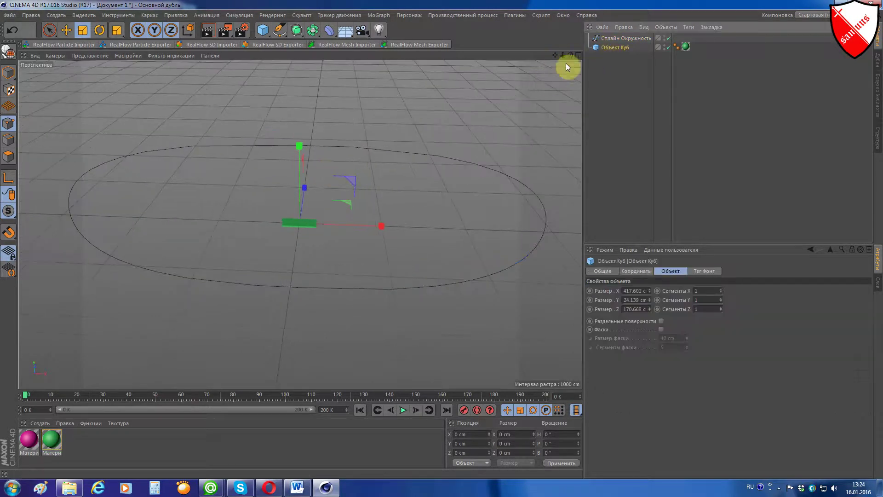
click(83, 29)
drag(426, 193, 521, 175)
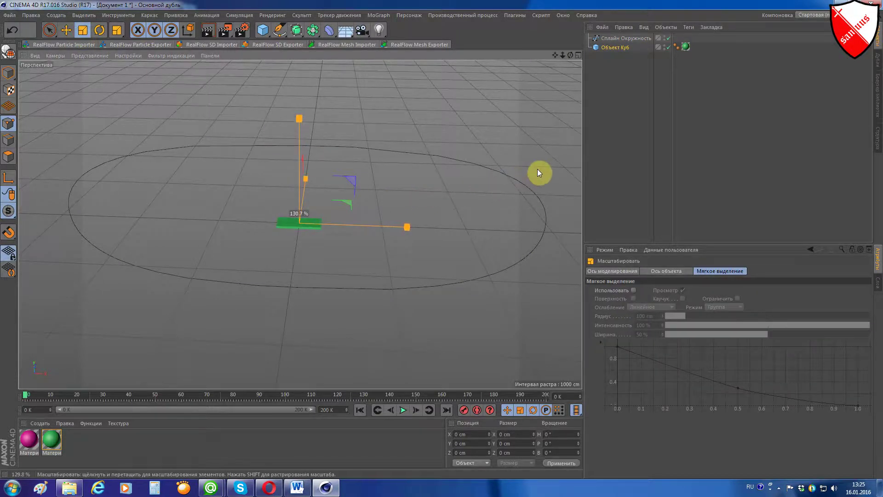
drag(520, 177, 543, 172)
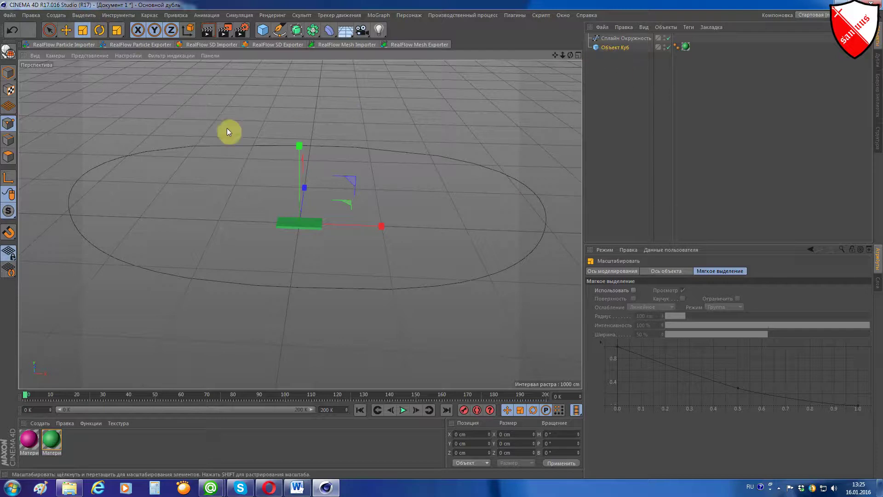
click(99, 30)
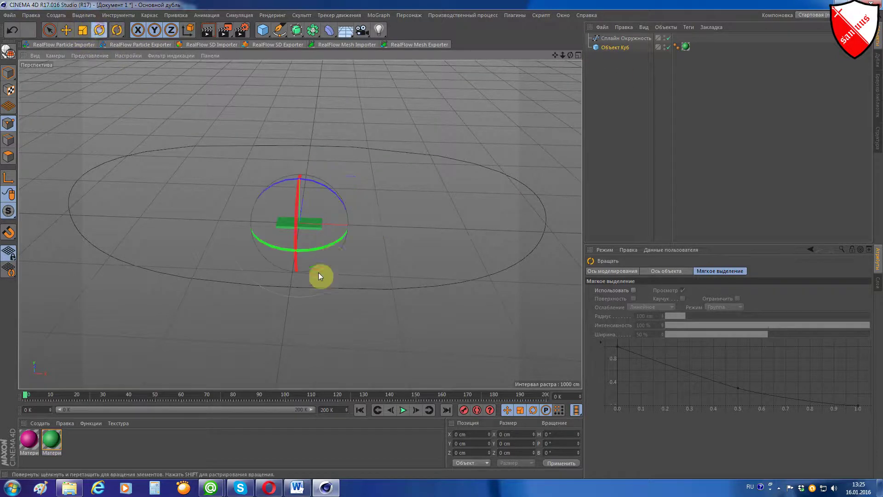
drag(329, 248, 324, 248)
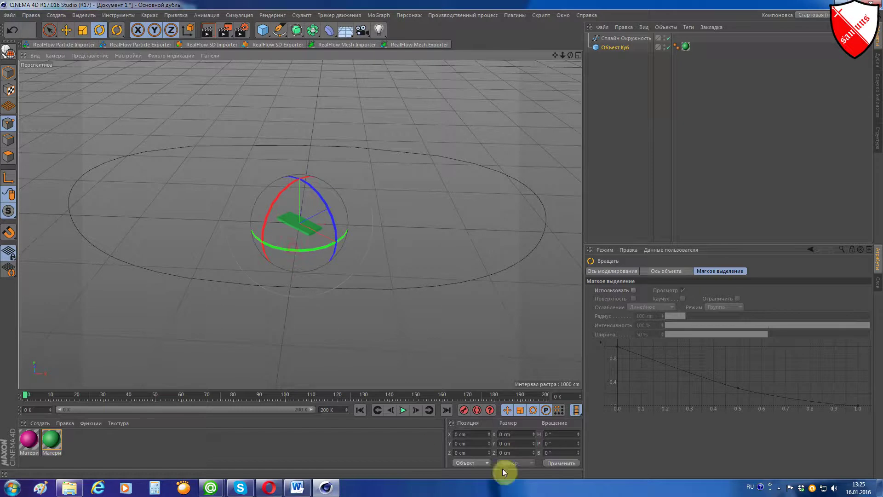
click(304, 249)
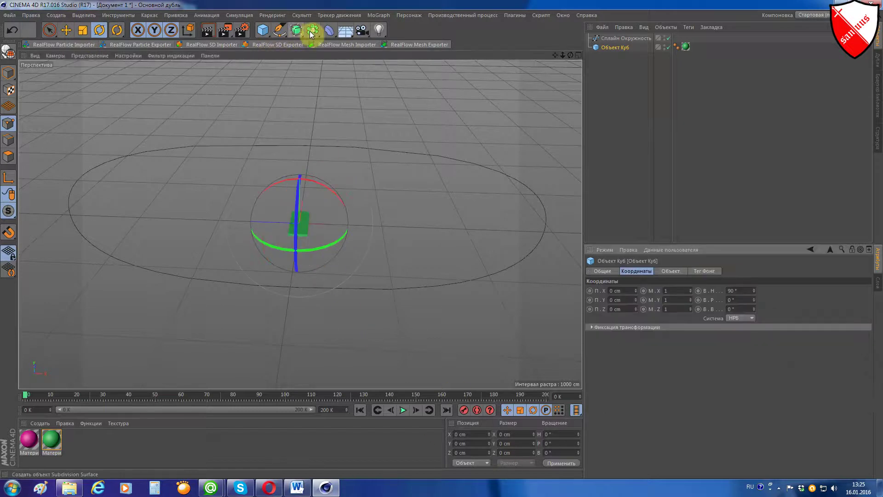
Step: Add a MoGraph Cloner, place the cube inside it, and set its Mode to Object
click(379, 16)
click(398, 87)
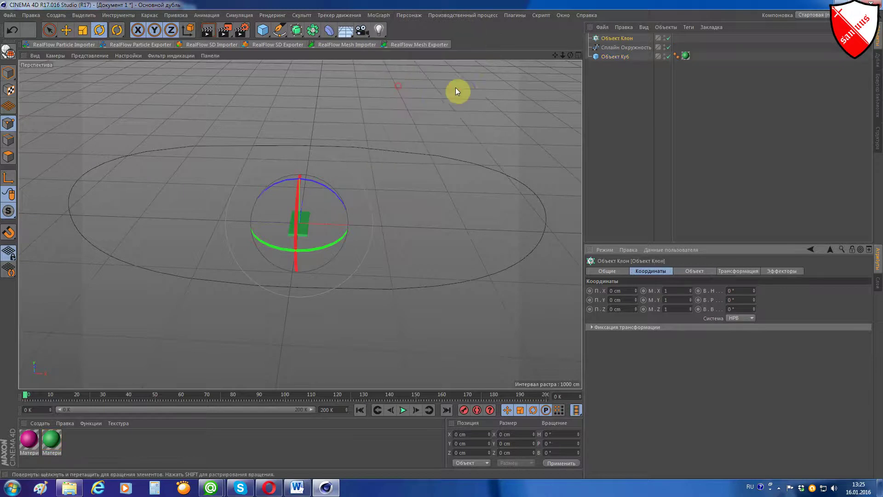
drag(615, 56, 616, 38)
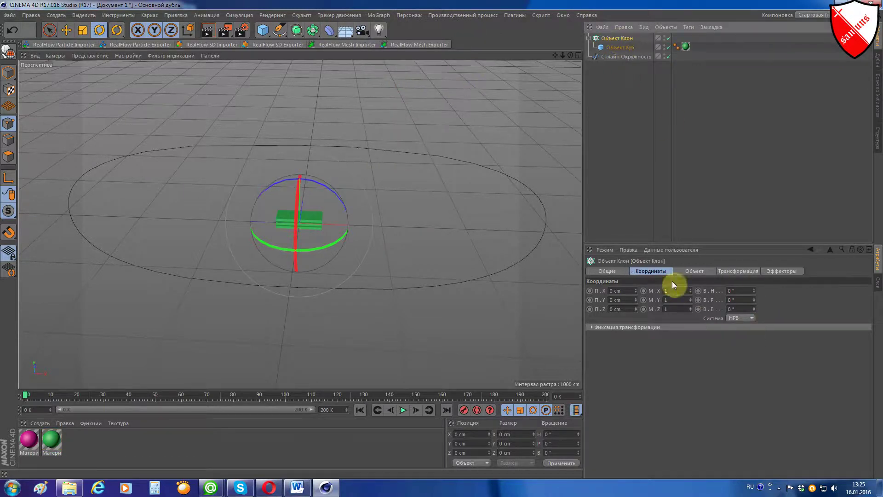
click(688, 273)
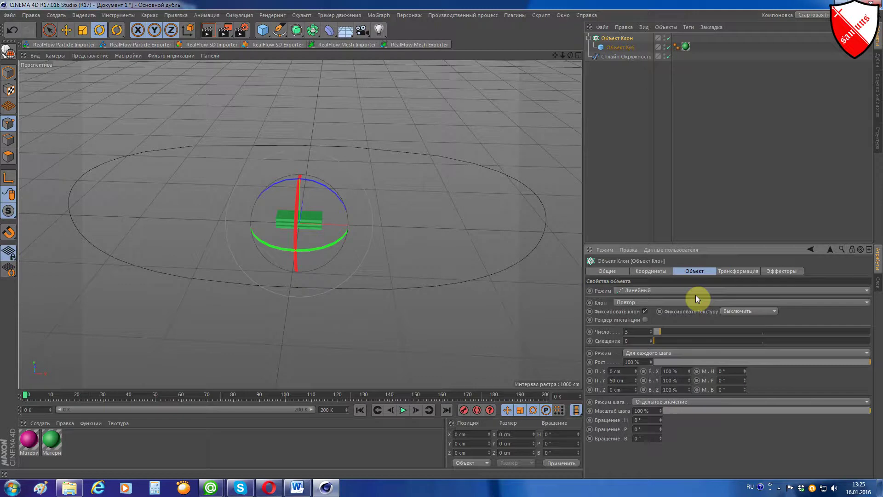
click(650, 291)
click(648, 300)
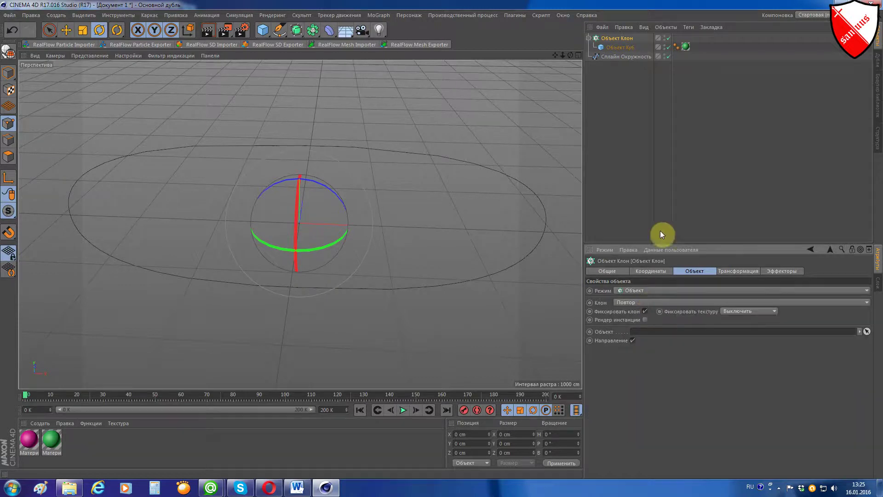
Step: Set the circle spline as the cloner's Объект target with Режим set to Расположение
drag(611, 56, 665, 332)
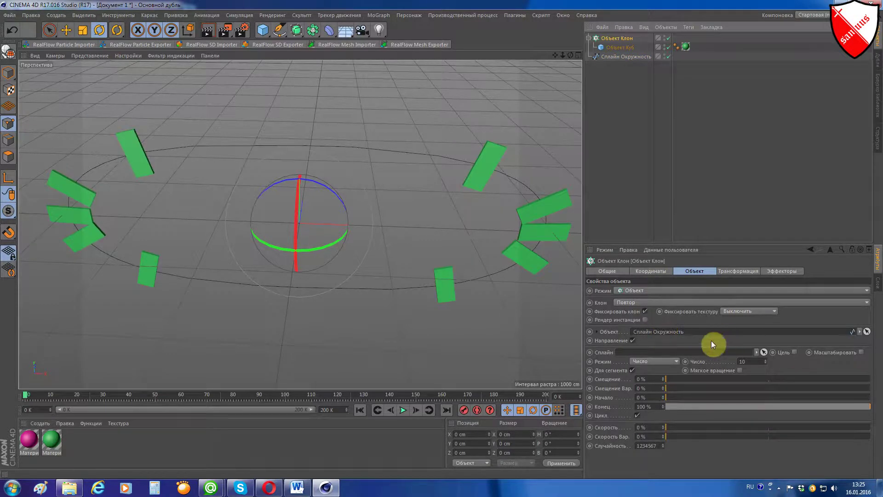
click(675, 362)
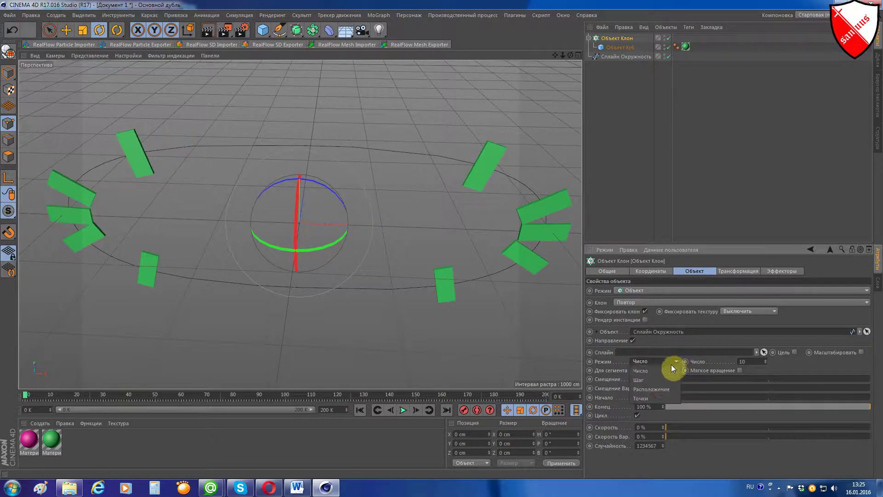
click(653, 390)
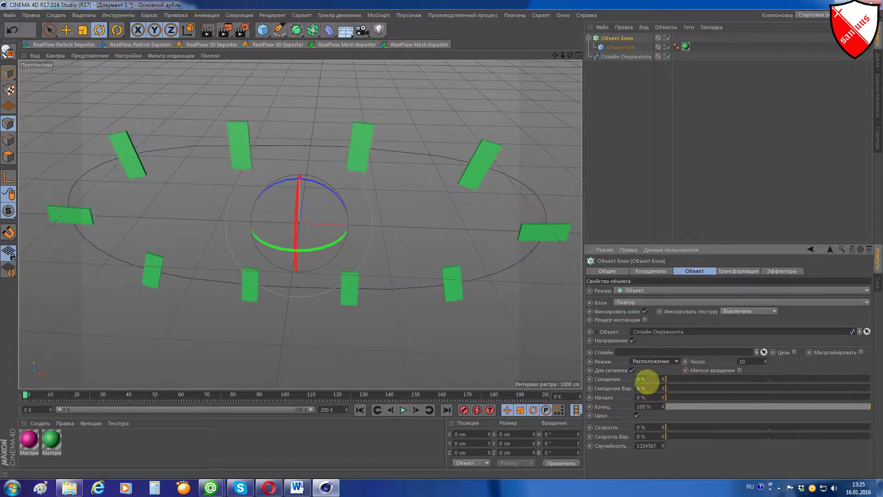
click(614, 47)
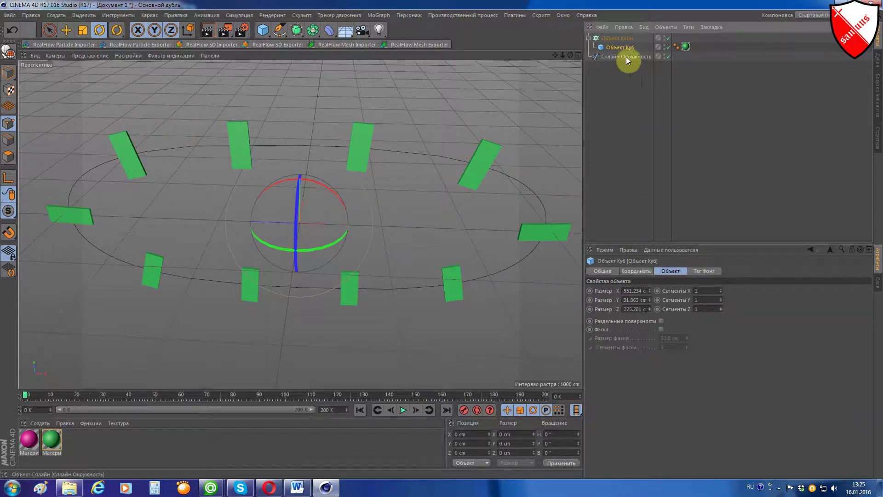
click(623, 38)
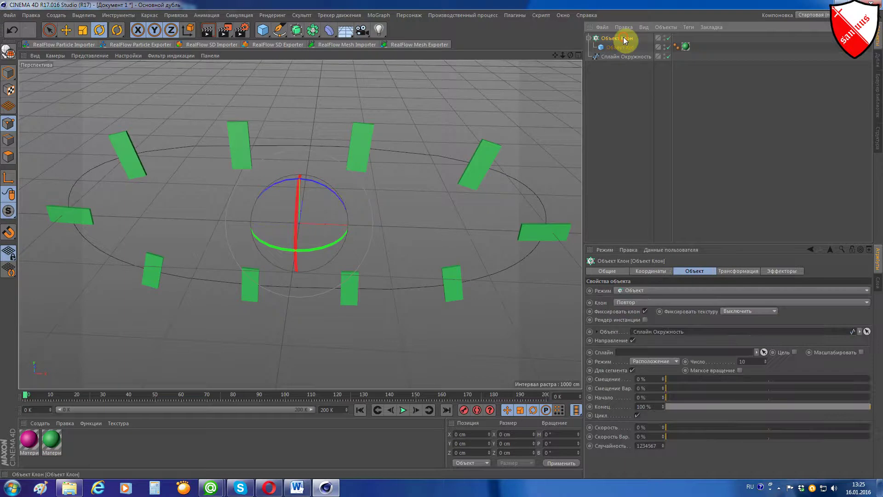
Step: Set the clone rotation to В.Р 0° and В.В 90° so the slabs lie flat
click(745, 273)
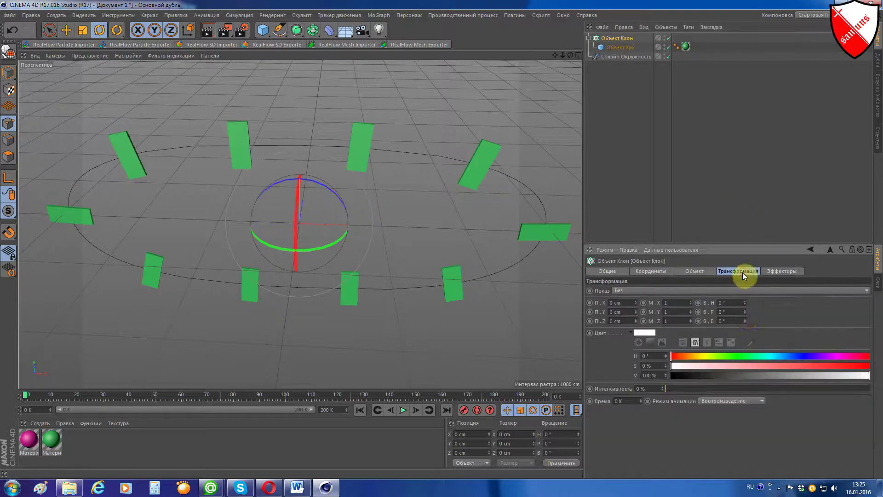
mouse_move(744, 313)
mouse_down()
mouse_move(764, 313)
mouse_move(746, 312)
mouse_up()
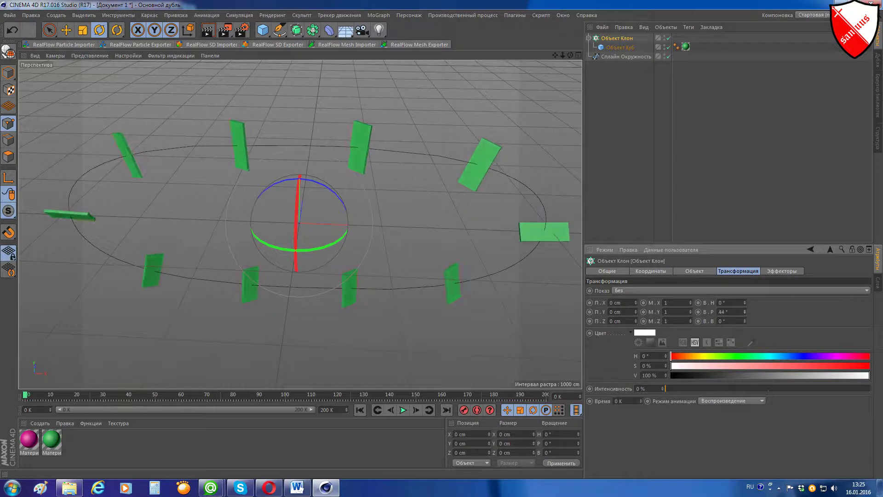
text(9)
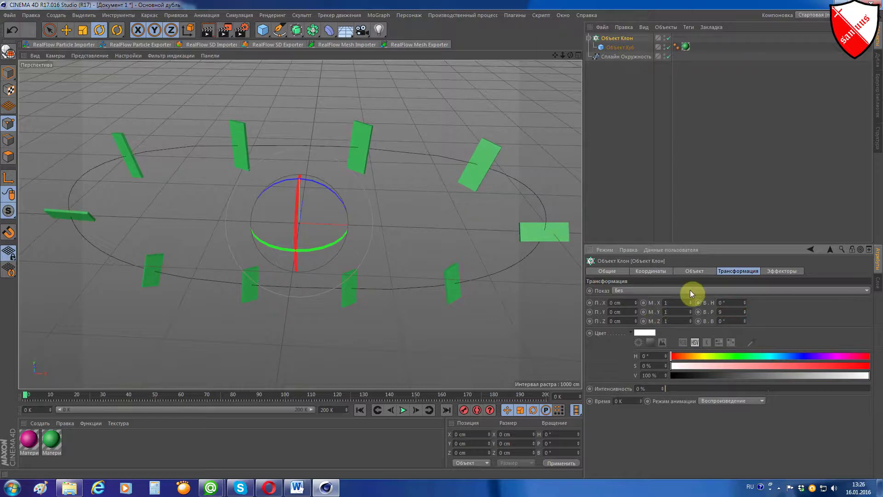
text(0)
key(Return)
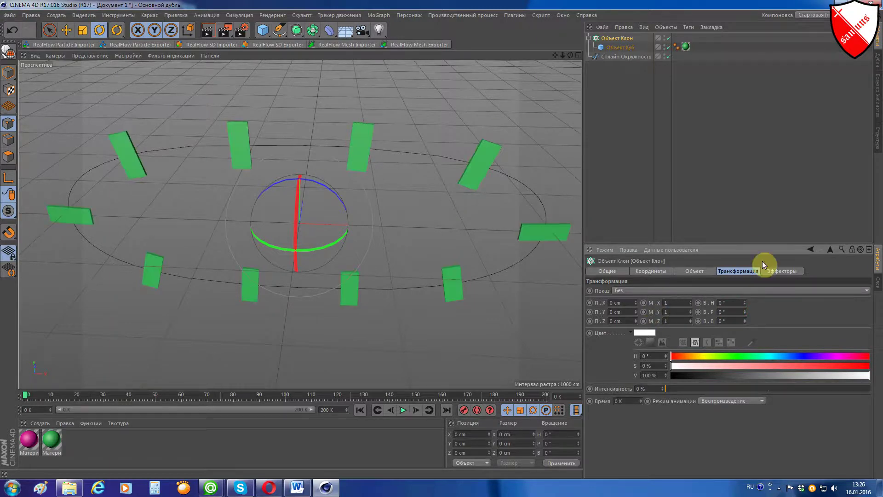
drag(745, 321, 745, 321)
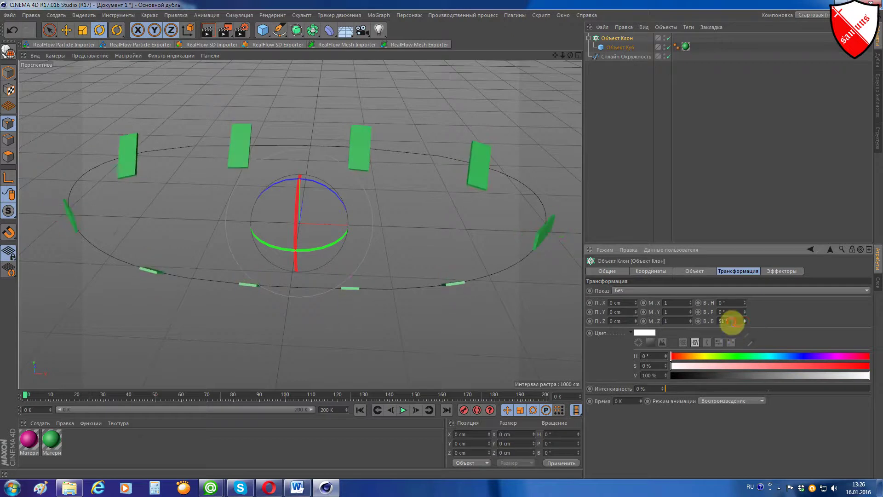
text(90)
key(Return)
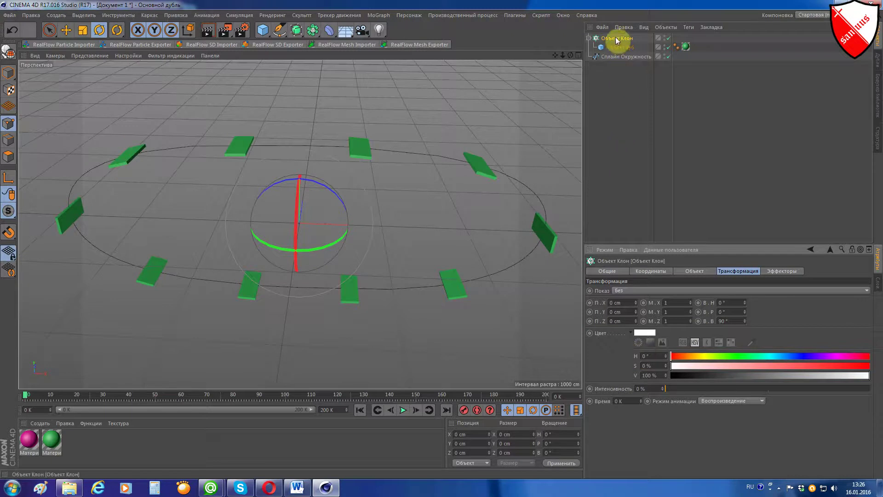
click(693, 271)
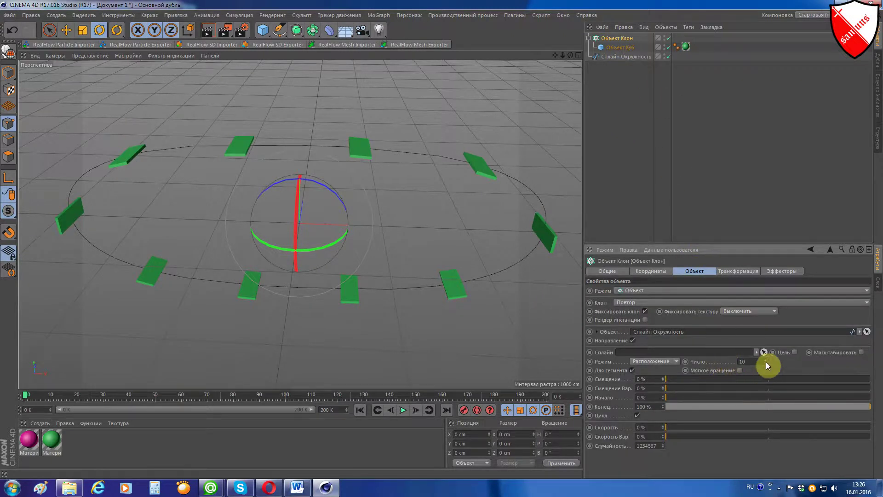
Step: Set the clone count to 45, adjust the offset, and give the clones a 20% speed
drag(765, 362, 765, 322)
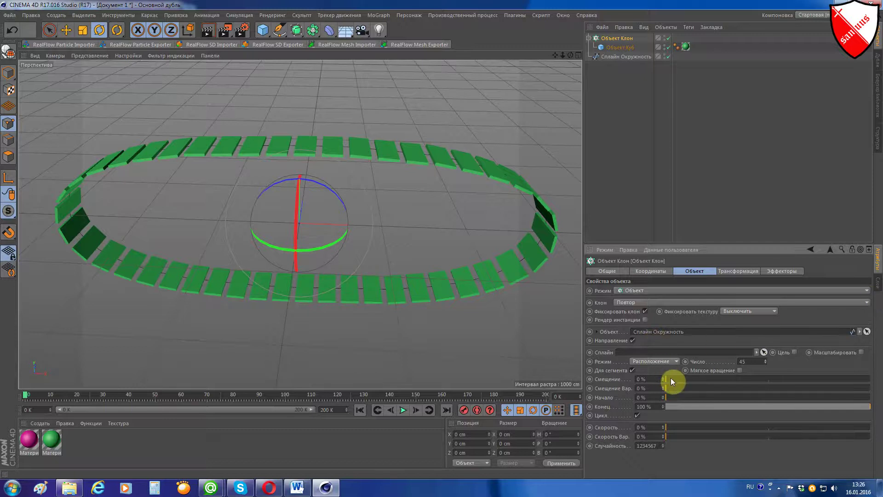
mouse_move(671, 378)
mouse_down()
mouse_move(769, 377)
mouse_move(663, 381)
mouse_up()
click(678, 427)
drag(683, 430, 699, 430)
click(642, 427)
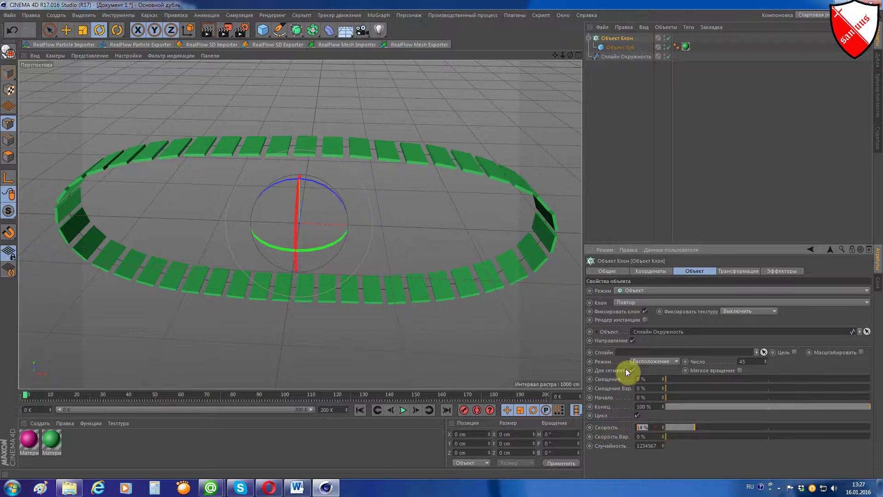
text(20)
key(Return)
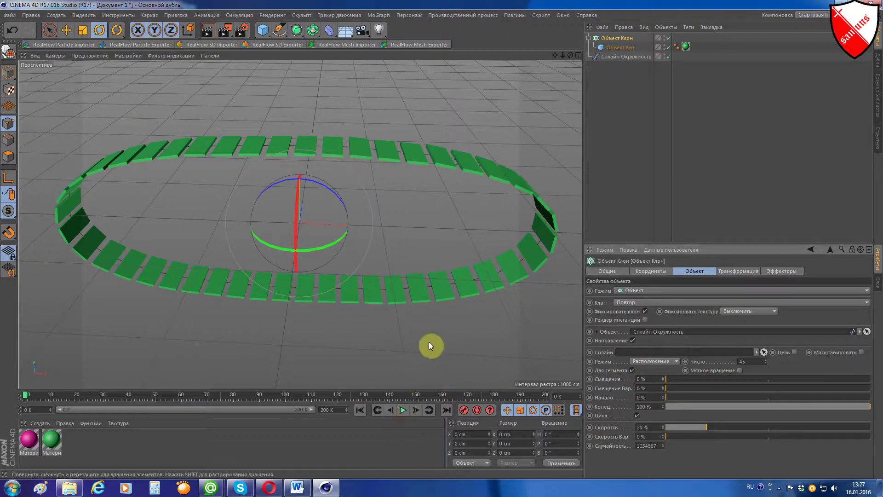
scroll(363, 271, down, 2)
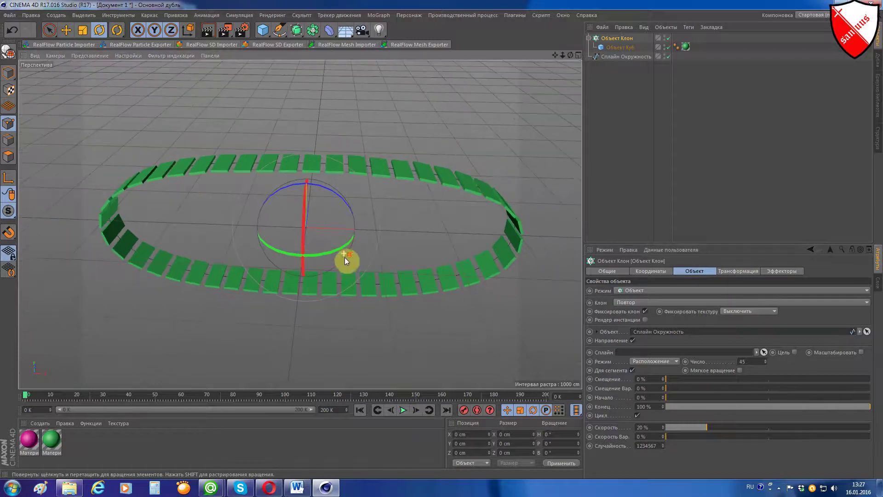
Step: Play the animation and slide the circle spline along X while the clones circulate
click(404, 409)
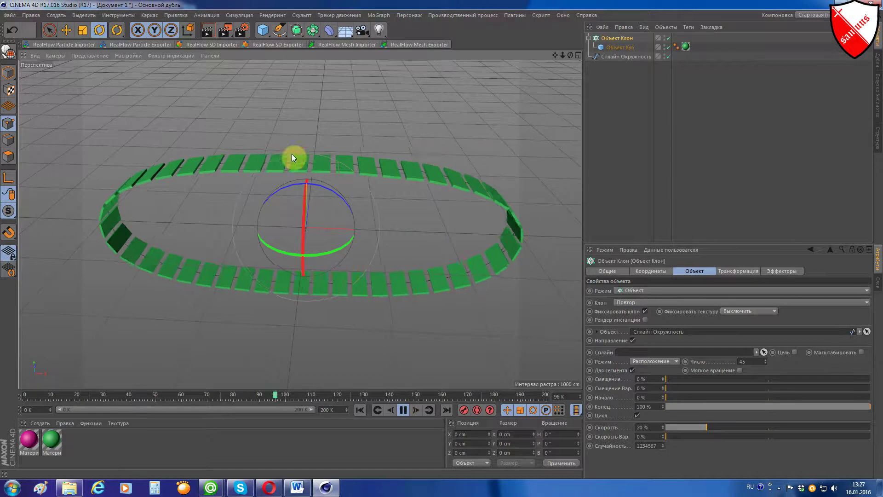
mouse_move(117, 249)
alt+mouse_down()
mouse_move(217, 274)
mouse_move(354, 226)
alt+mouse_up()
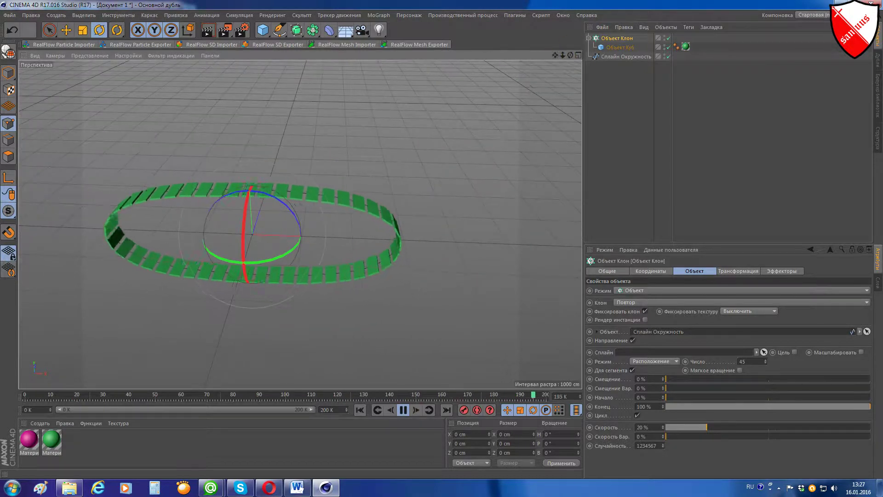
click(605, 57)
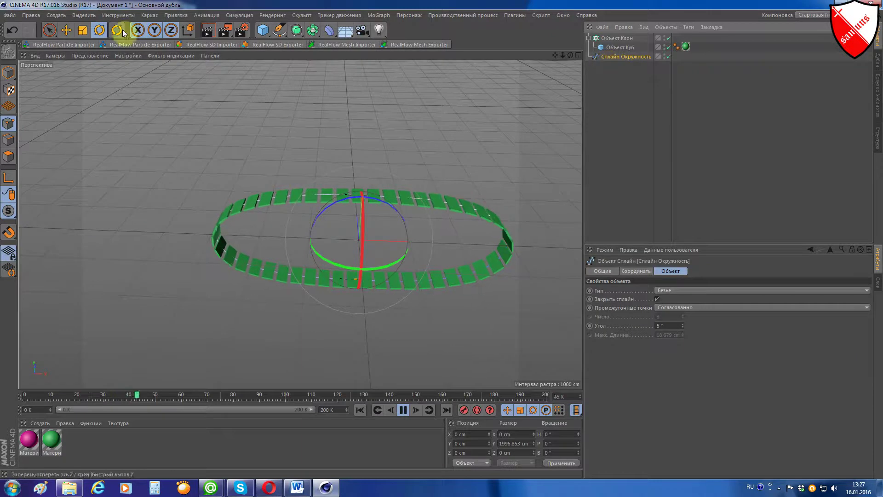
click(66, 30)
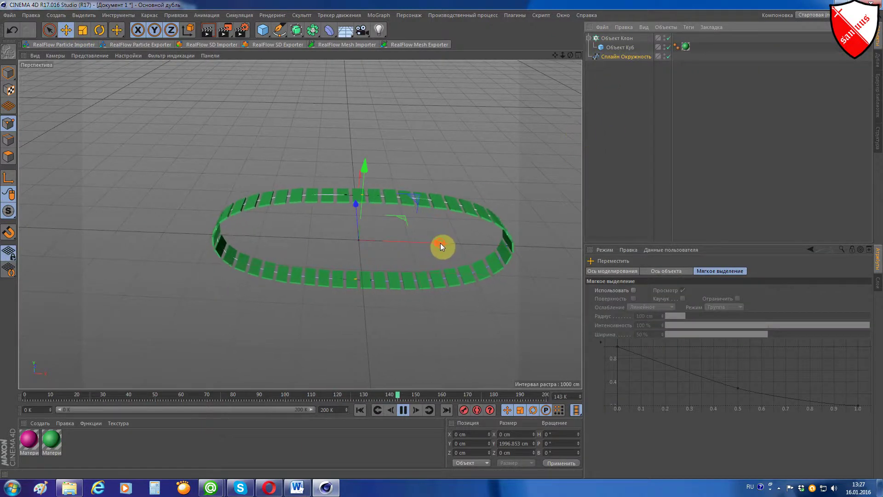
mouse_move(440, 243)
mouse_down()
mouse_move(418, 239)
mouse_move(450, 237)
mouse_move(443, 239)
mouse_up()
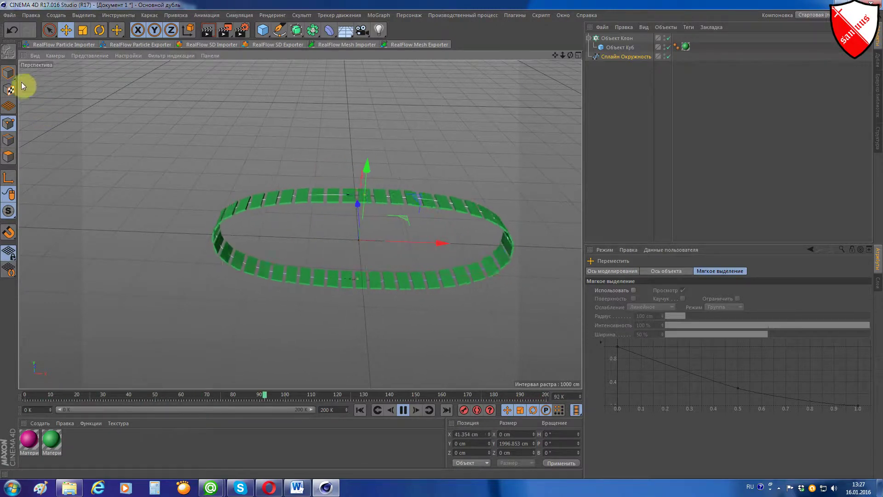
click(8, 73)
mouse_move(441, 245)
mouse_down()
mouse_move(278, 238)
mouse_move(412, 262)
mouse_move(259, 249)
mouse_move(425, 269)
mouse_up()
click(424, 269)
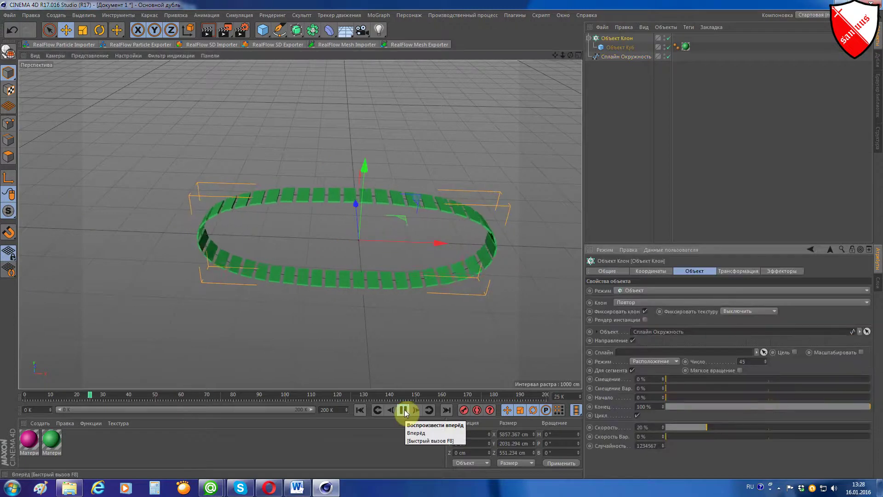
Step: Set the cloner's Скорость to -20% and replay to check the reversed motion
click(404, 409)
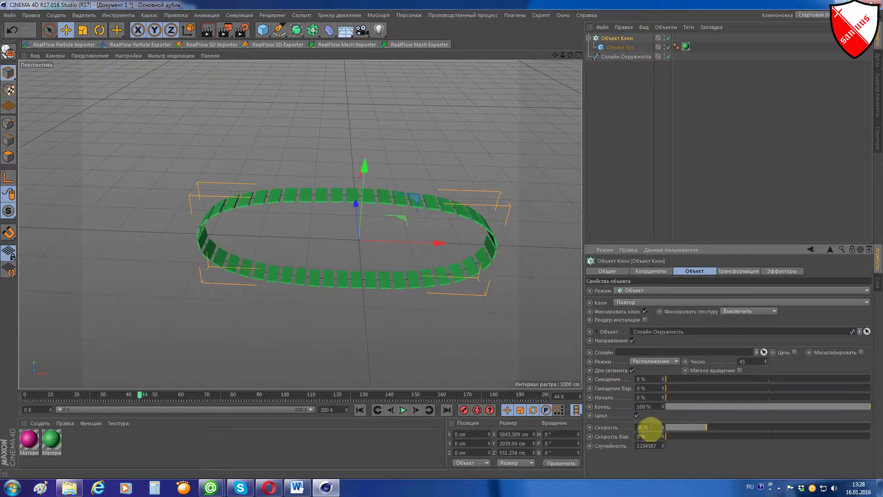
click(651, 427)
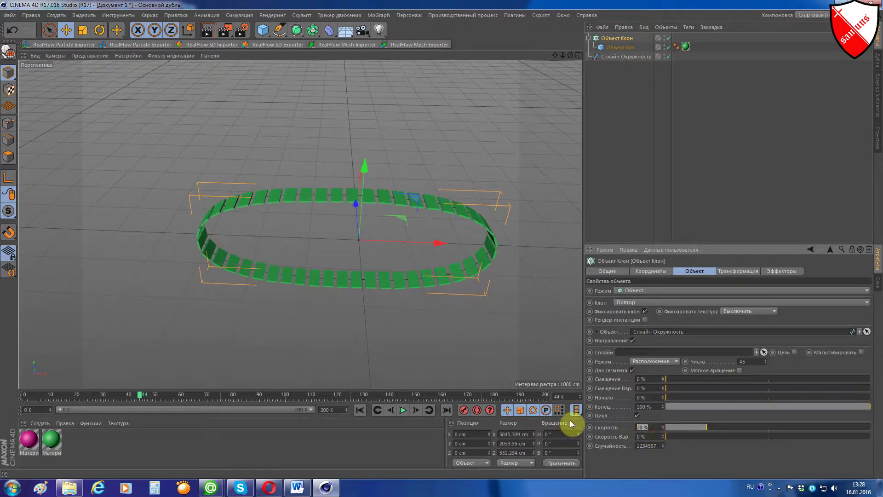
text(-2)
text(0)
key(Return)
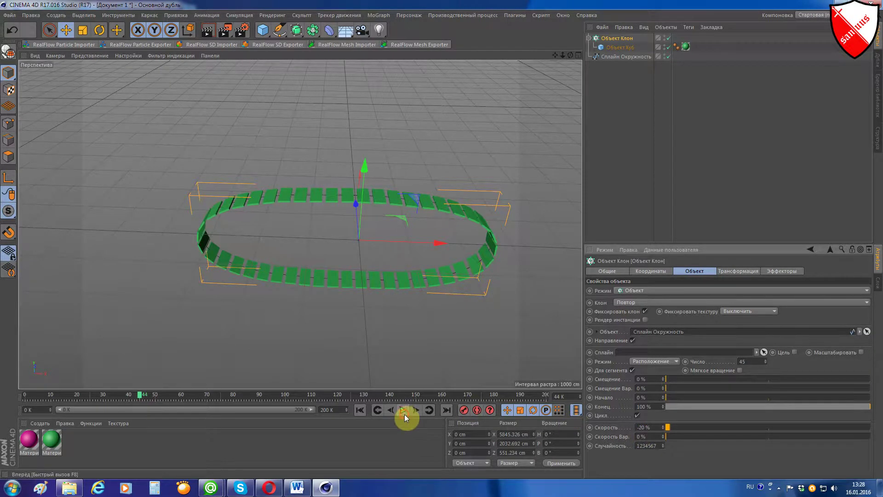
click(404, 414)
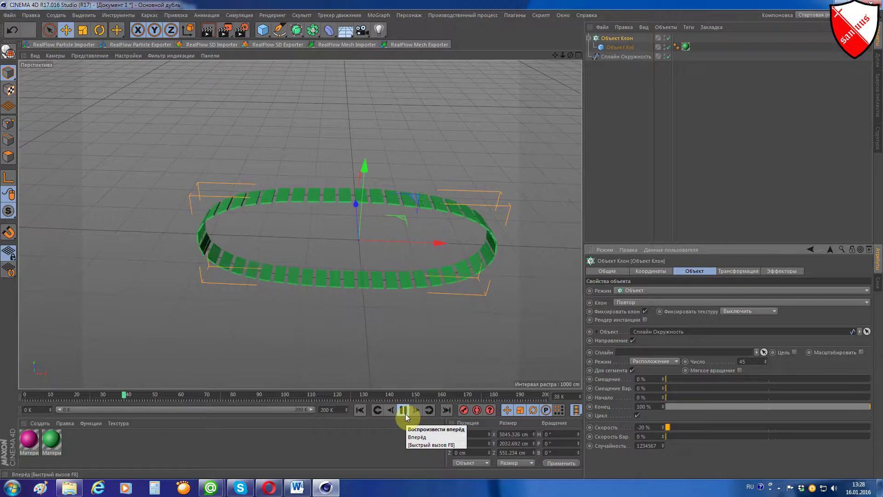
click(405, 413)
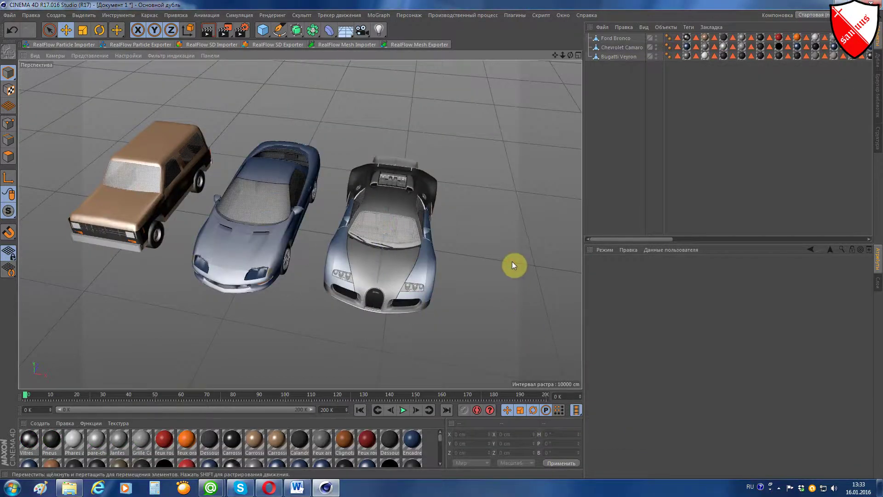
scroll(440, 234, down, 1)
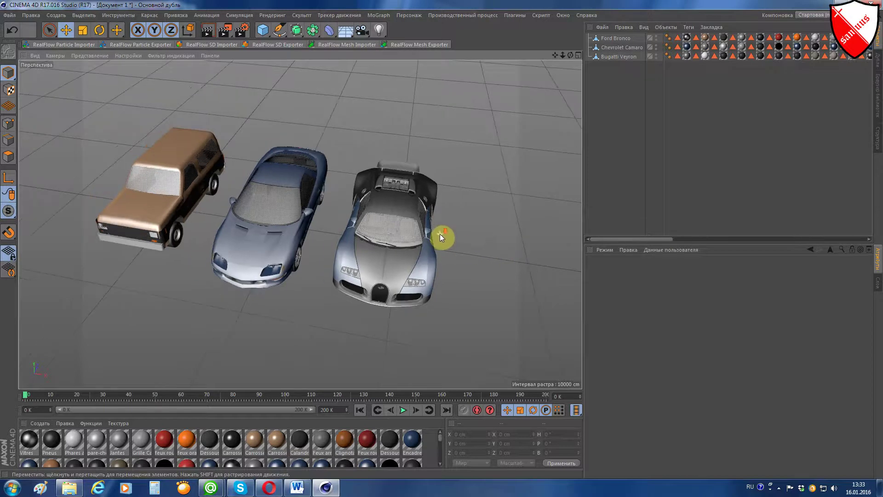
drag(570, 55, 515, 42)
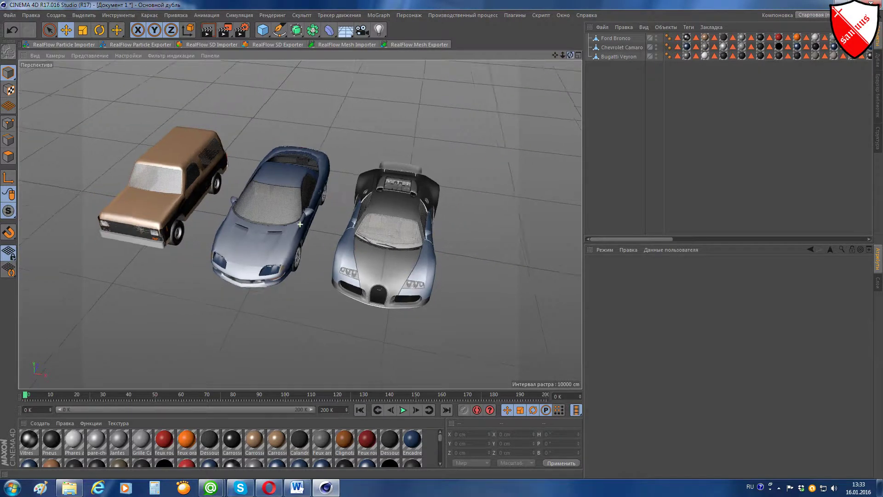
alt+drag(299, 224, 300, 224)
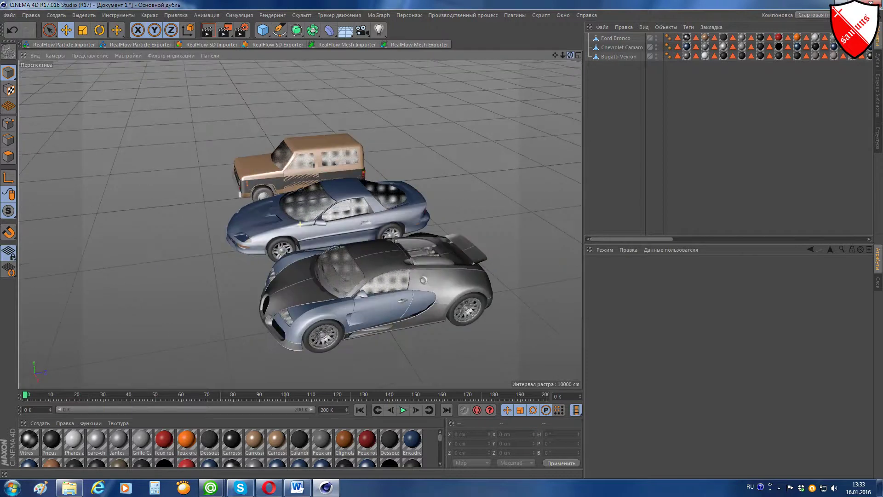
scroll(461, 202, down, 2)
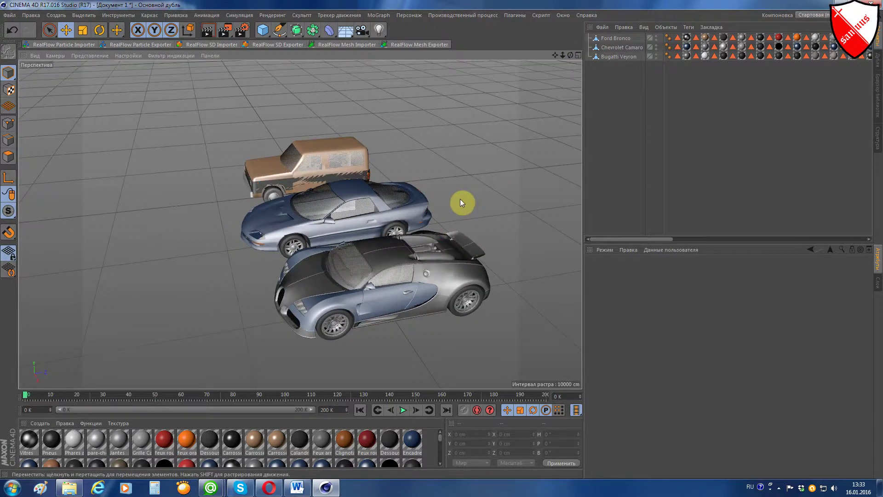
scroll(461, 202, down, 2)
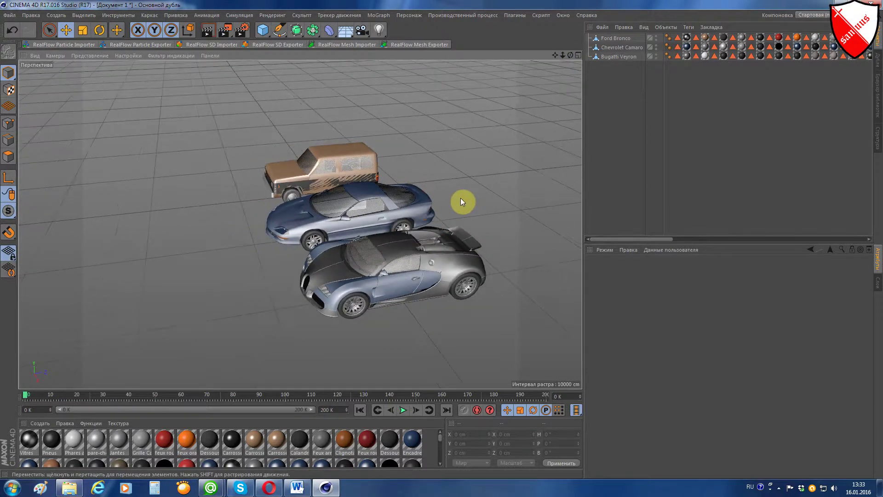
Step: Switch to the Top view, zoom far out, and pan so the cars sit near the top
key(F2)
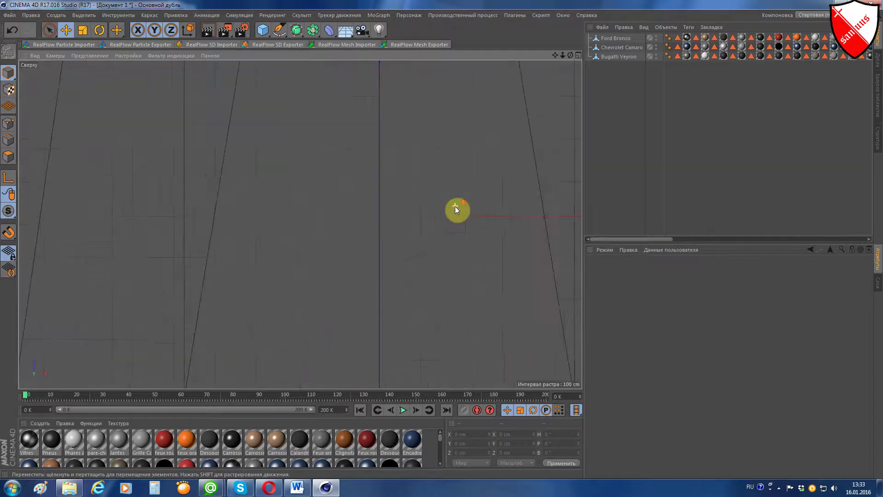
scroll(454, 206, up, 3)
scroll(423, 269, up, 3)
scroll(423, 269, down, 3)
scroll(426, 271, down, 4)
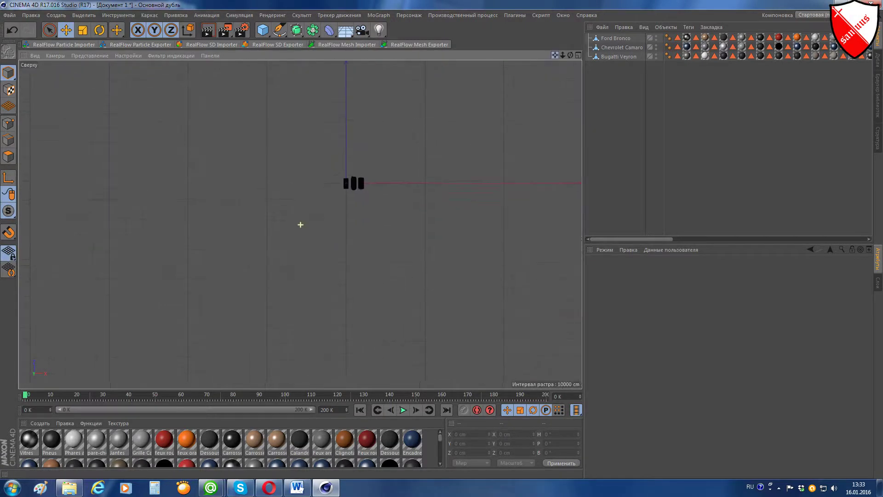
scroll(354, 223, down, 2)
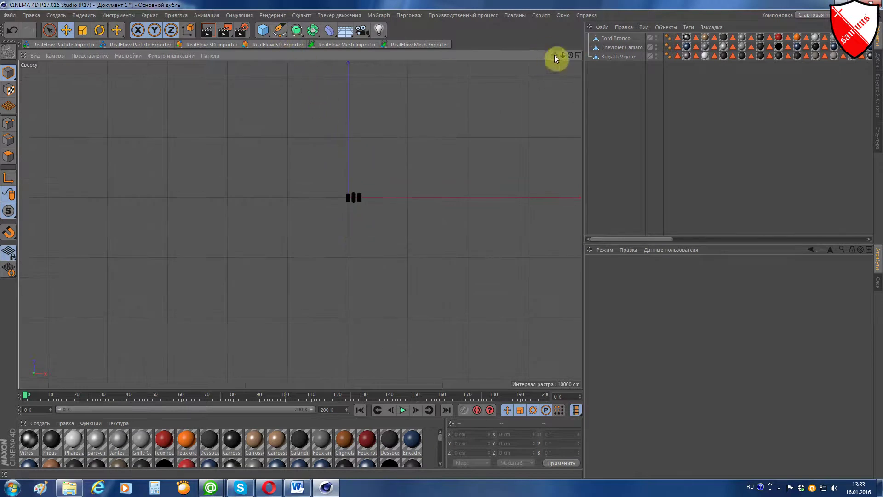
drag(554, 55, 551, 1)
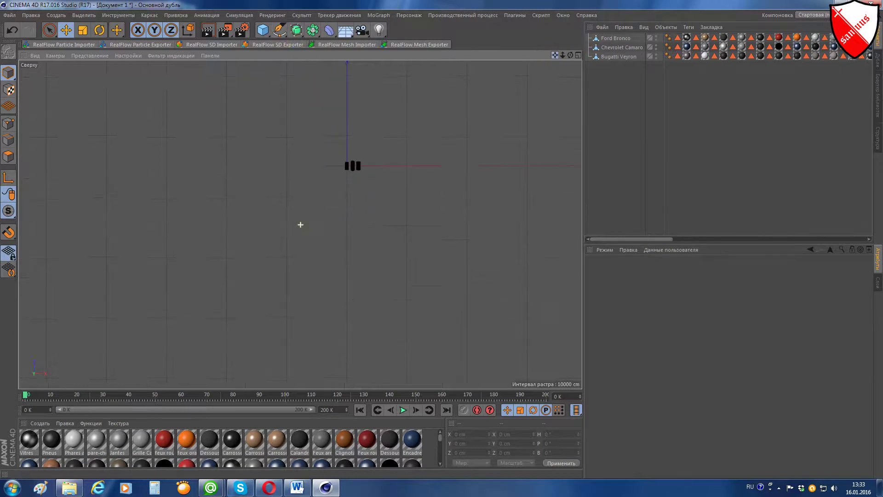
Step: Draw a six-point open path with the Pen tool, running down from the cars and curving back left
click(278, 30)
click(301, 43)
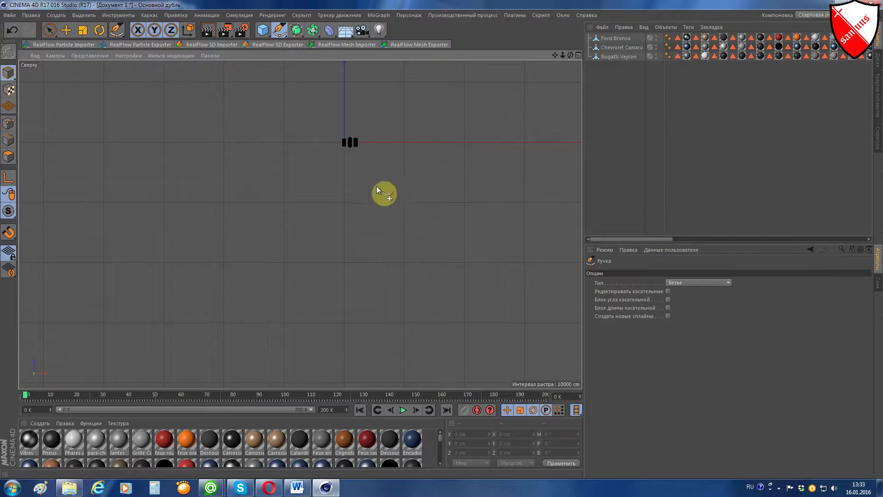
click(350, 149)
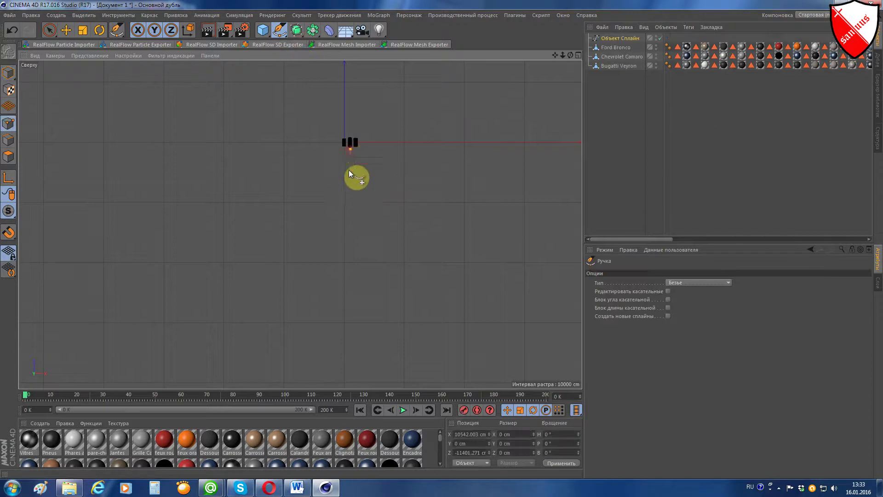
click(372, 274)
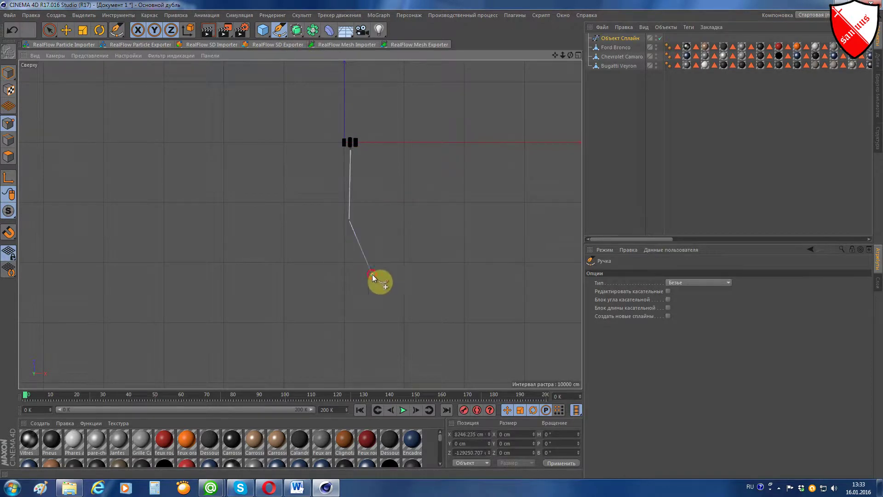
click(379, 362)
click(340, 384)
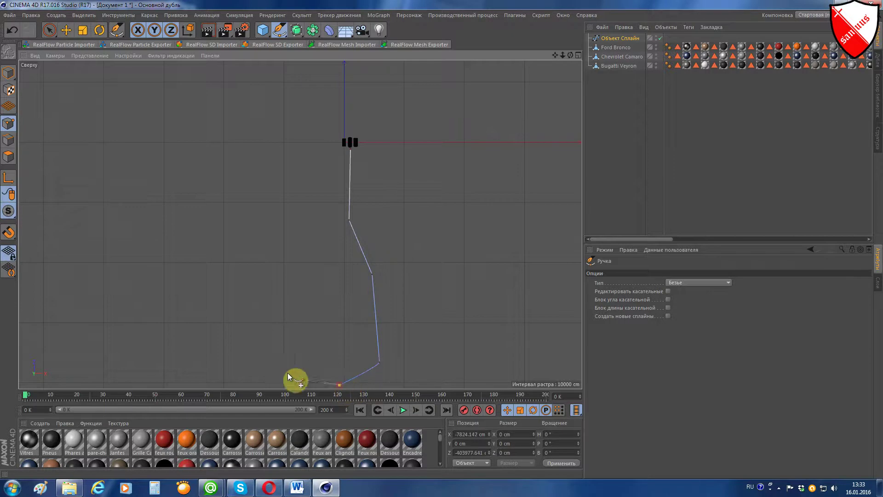
click(259, 363)
click(235, 278)
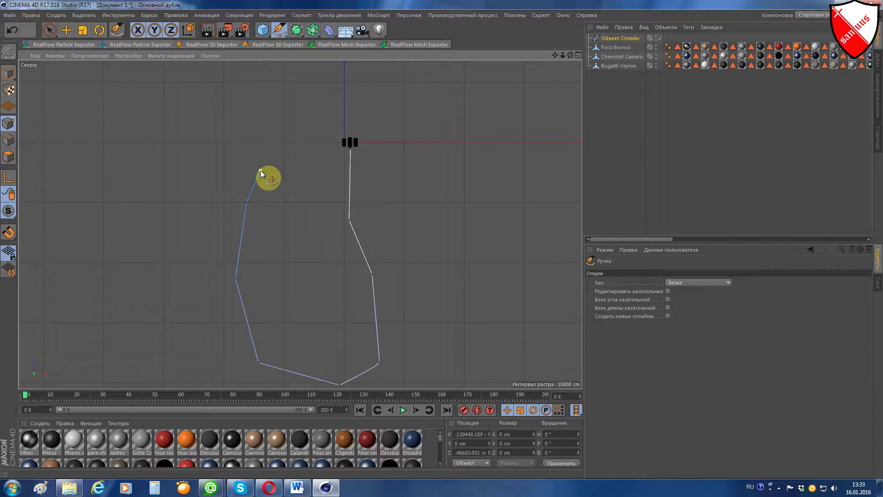
Step: Set the drawn spline's Type to Cubic and return to the Perspective view
click(724, 283)
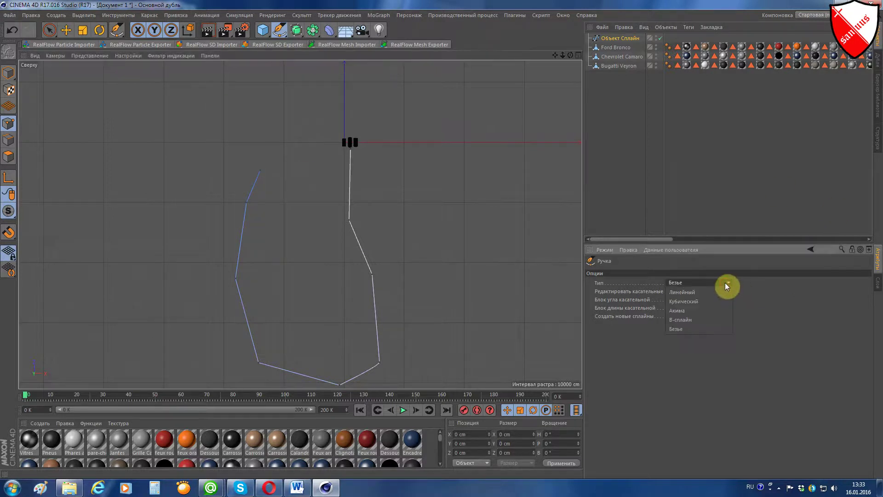
click(703, 302)
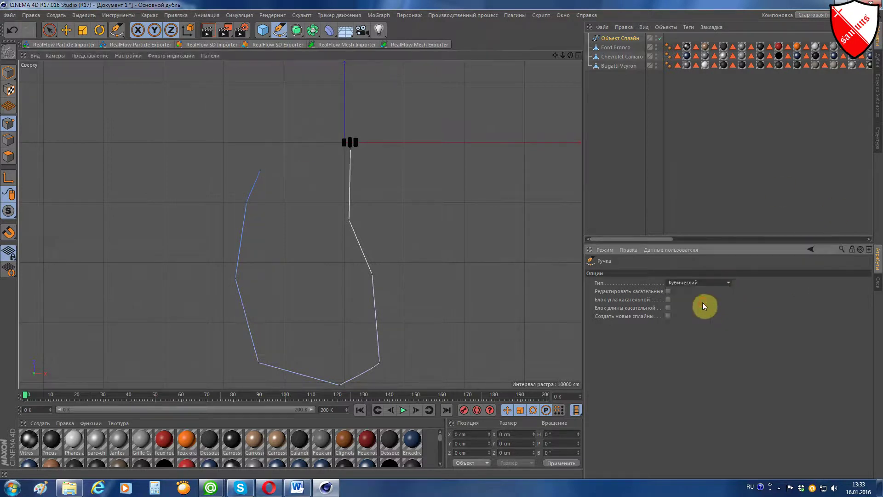
click(598, 38)
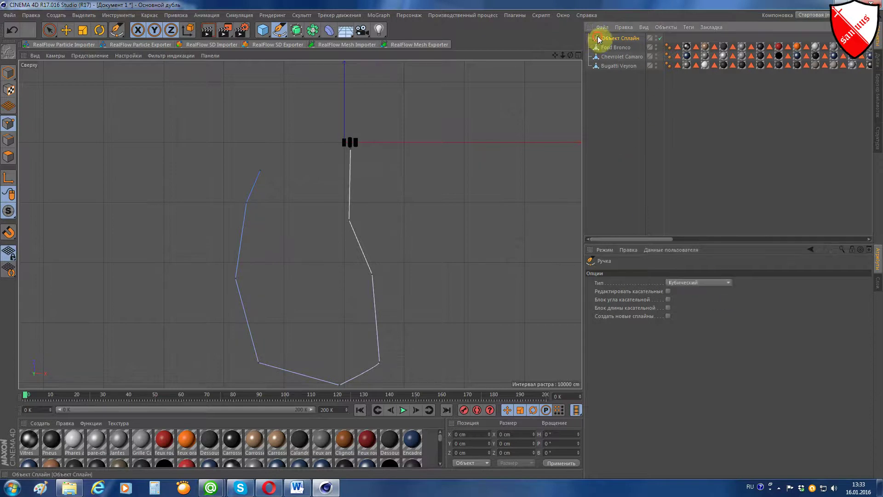
click(621, 39)
click(686, 290)
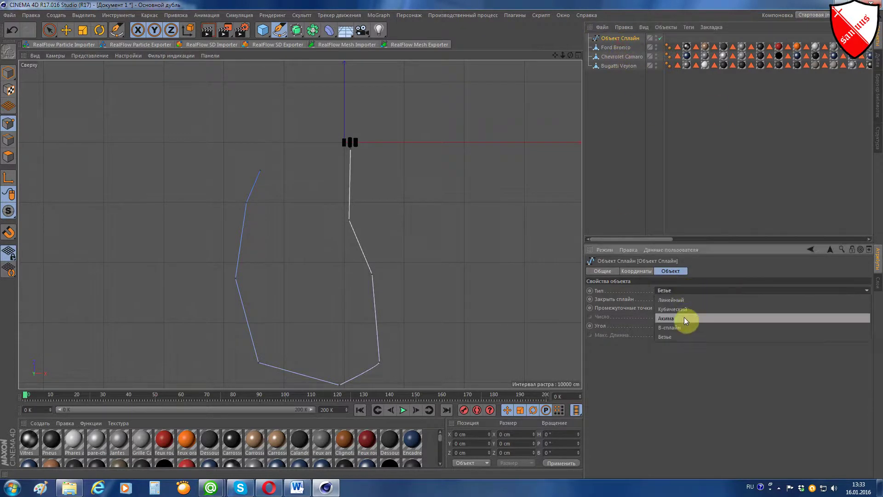
click(684, 316)
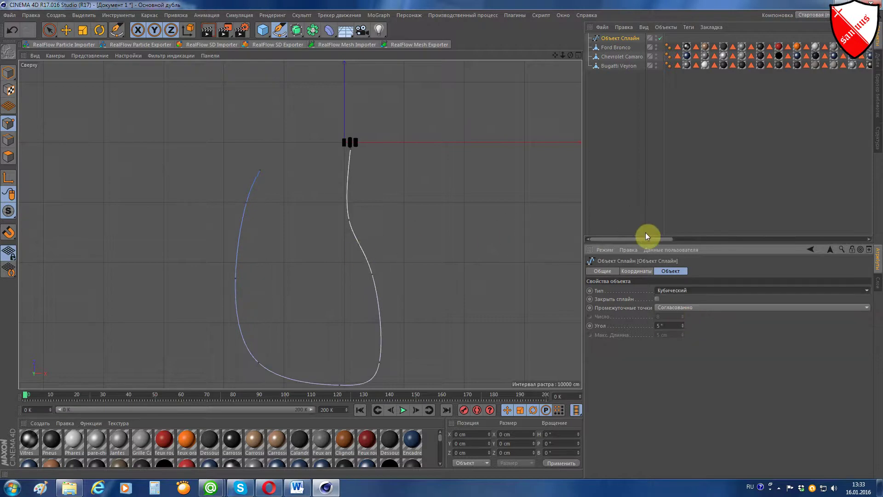
key(F1)
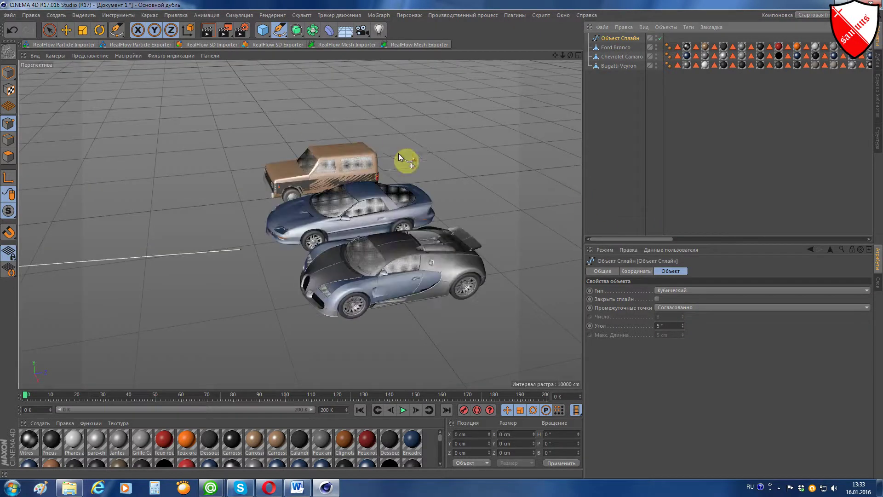
Step: Add a MoGraph Cloner and rename the spline to 1
click(374, 15)
click(407, 85)
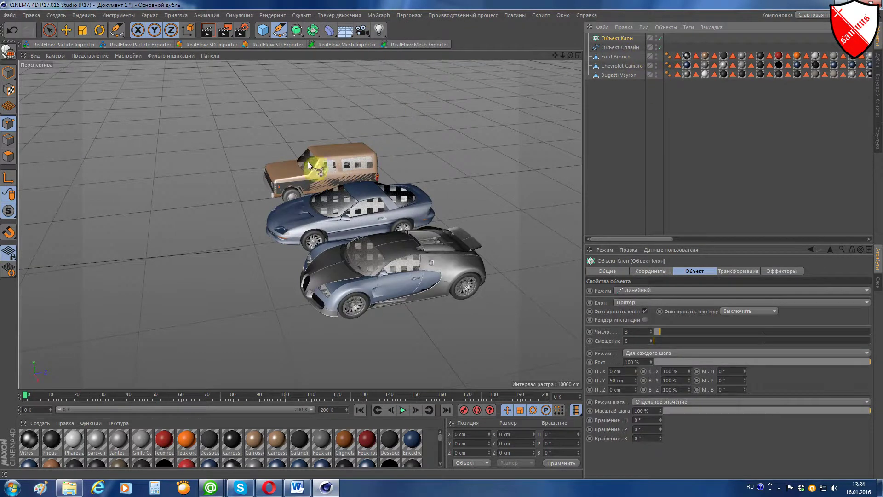
scroll(315, 158, down, 2)
double_click(628, 48)
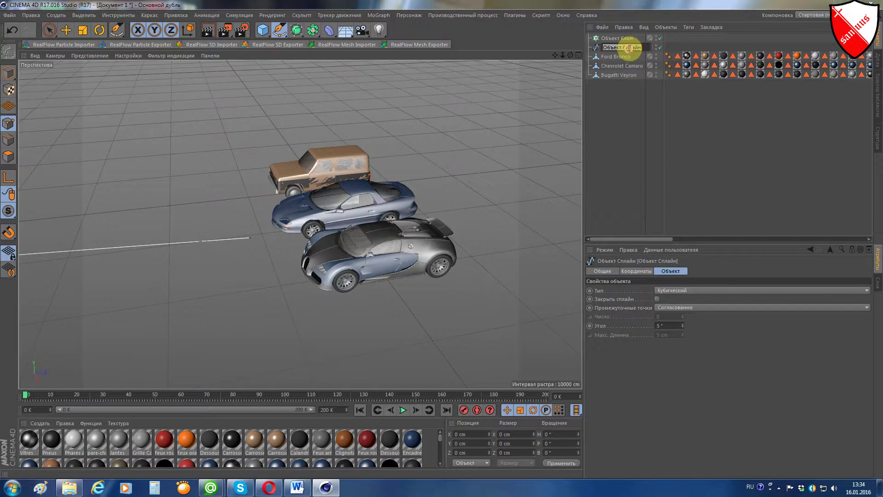
text(1)
key(Return)
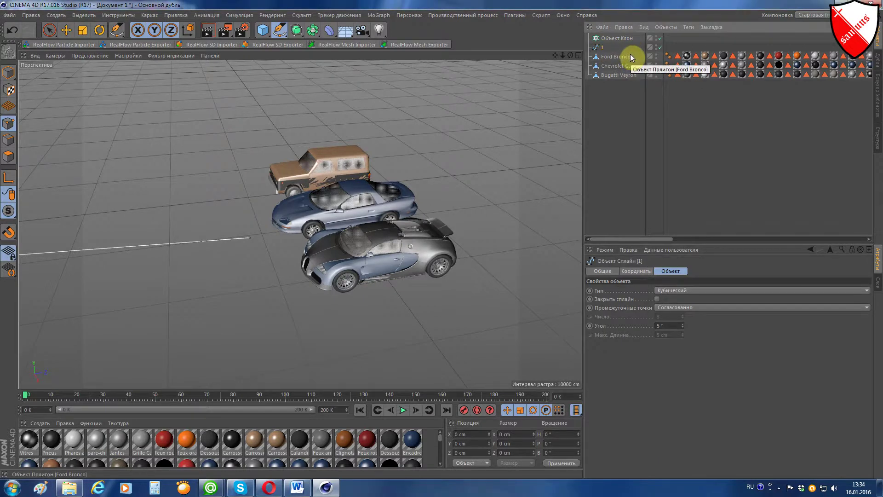
Step: Put the three cars under the Cloner and set its Mode to Object
mouse_move(621, 96)
mouse_down()
mouse_move(612, 68)
mouse_move(618, 38)
mouse_up()
click(8, 73)
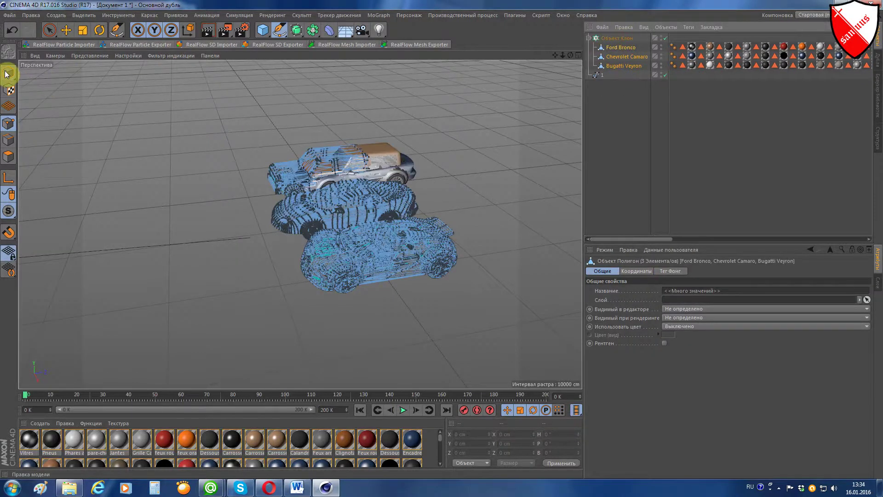
click(627, 39)
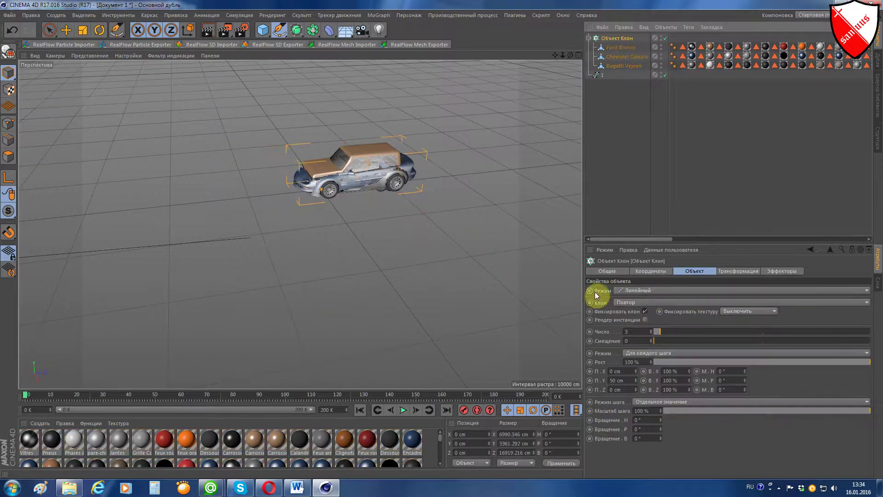
click(645, 291)
click(646, 301)
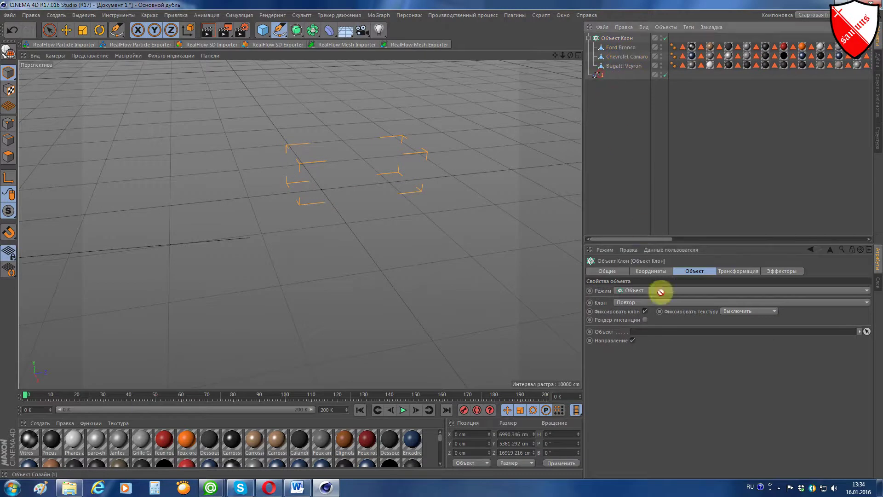
Step: Assign spline 1 to the Cloner's Object field and bring the cloned car into view
drag(602, 77, 666, 336)
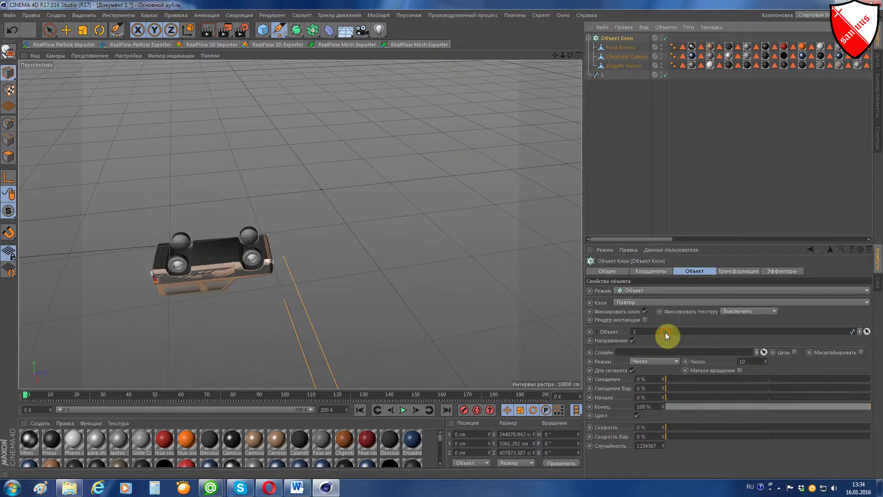
alt+drag(452, 159, 356, 258)
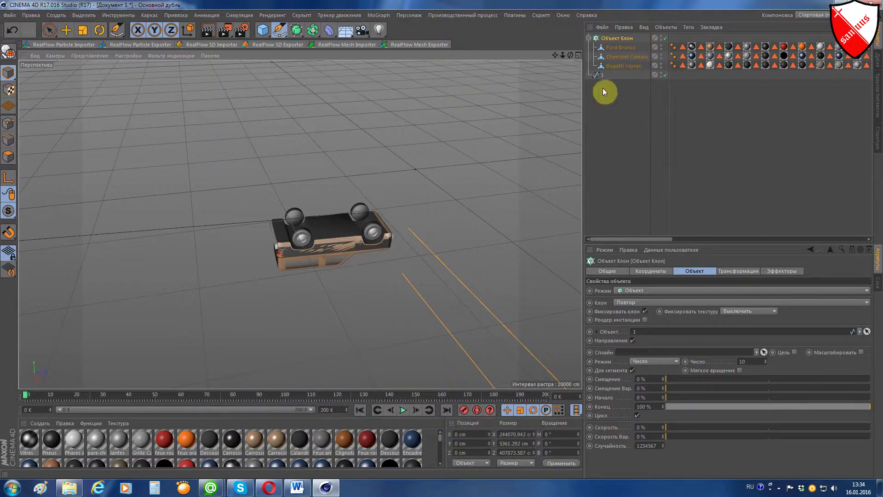
click(597, 77)
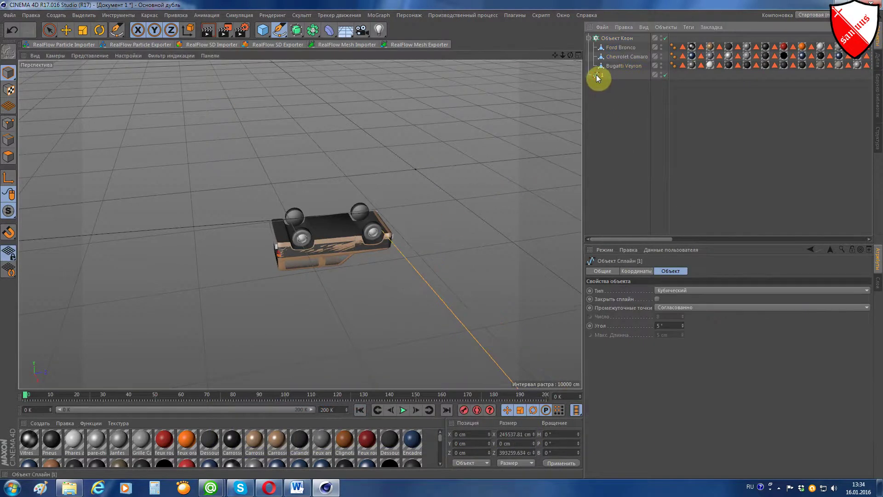
Step: Duplicate spline 1, name the copy 2, and assign it as the Cloner's Rail spline
ctrl+drag(598, 91, 599, 92)
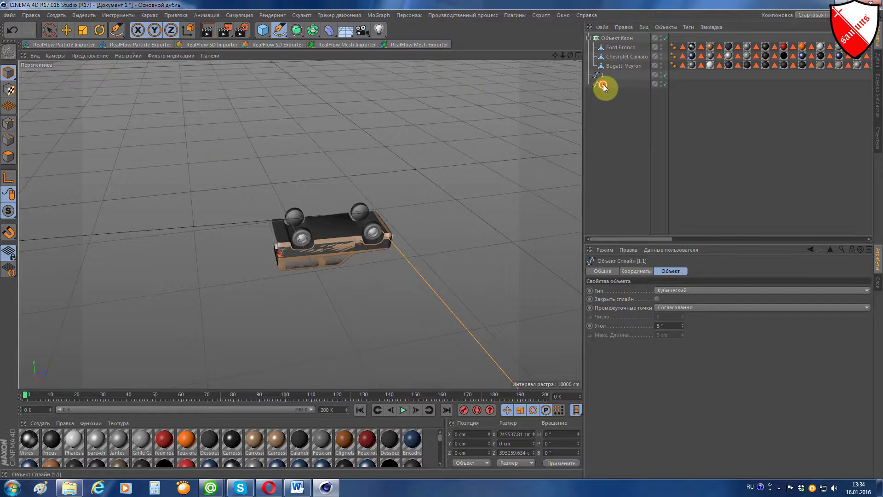
double_click(604, 84)
text(2)
key(Return)
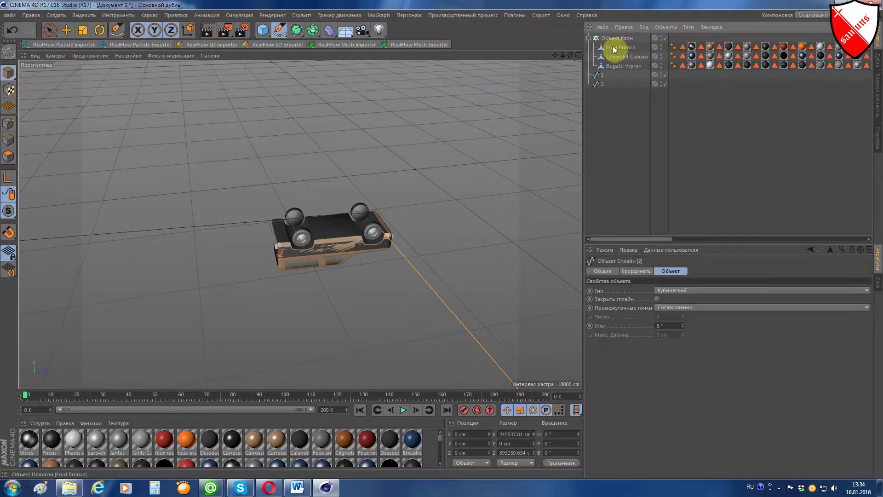
click(619, 40)
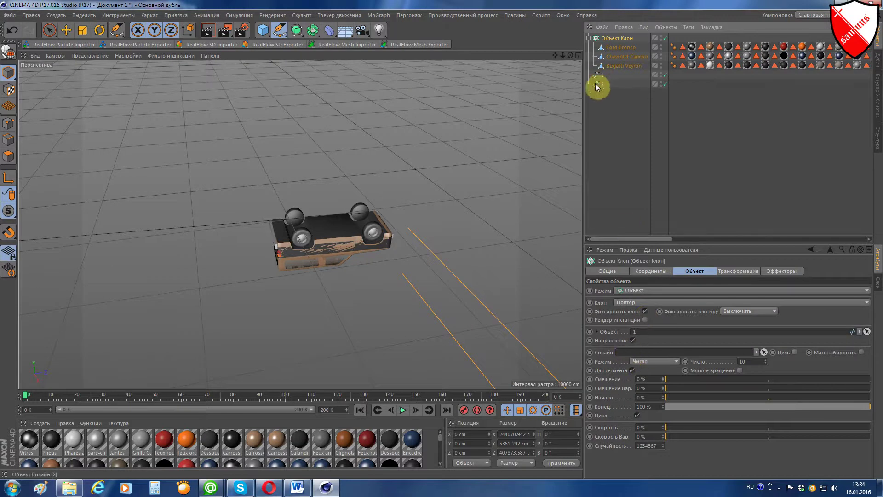
drag(597, 84, 647, 353)
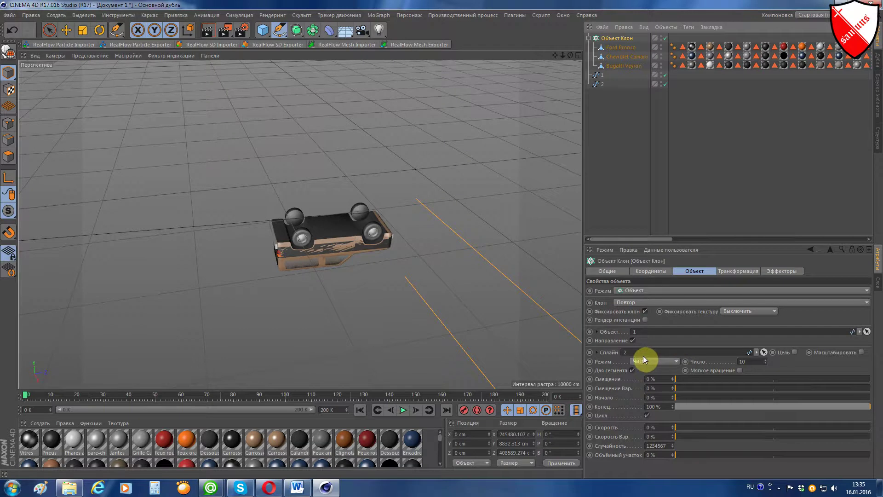
Step: Raise spline 2 about 296 cm above spline 1, then select spline 1 alone to show its attributes
click(67, 32)
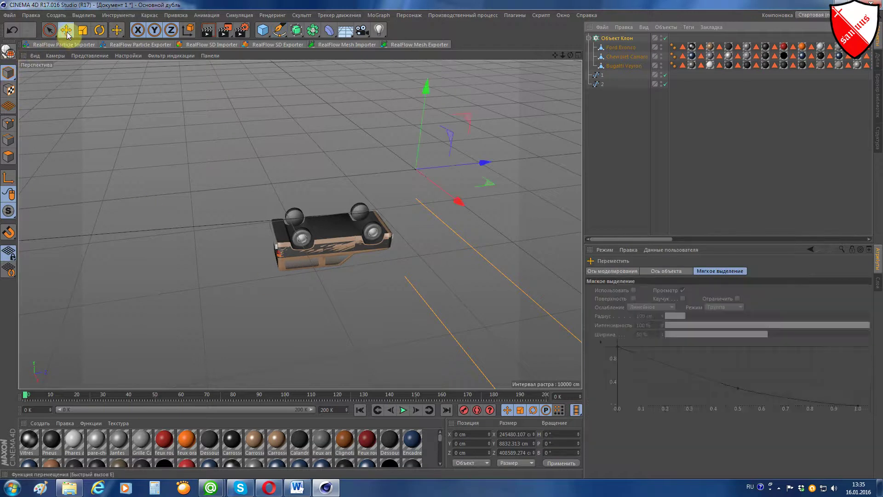
click(604, 84)
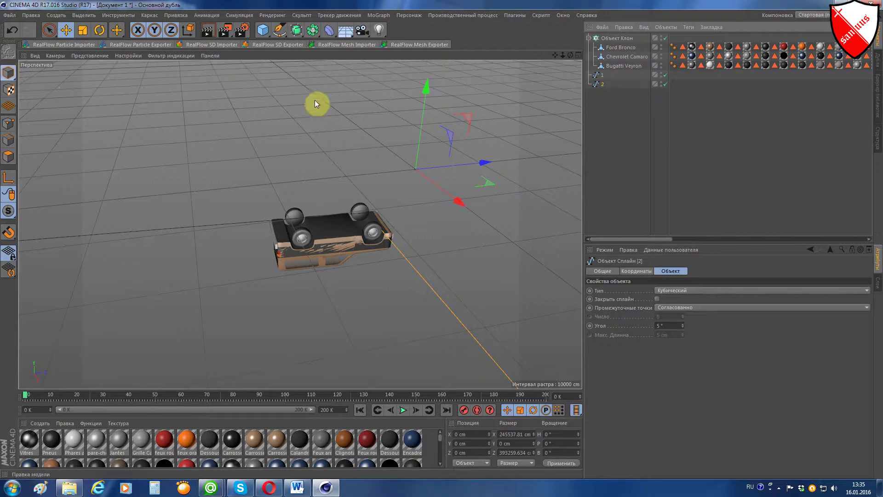
drag(429, 97, 429, 95)
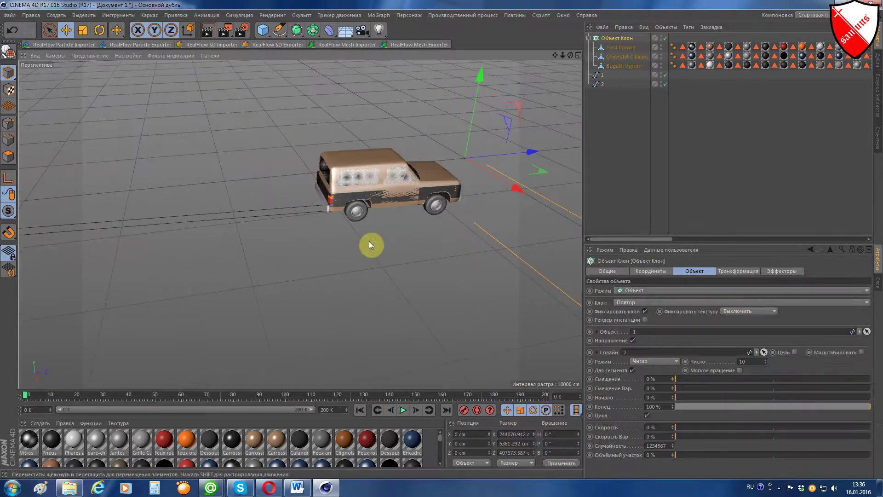
alt+drag(369, 241, 349, 244)
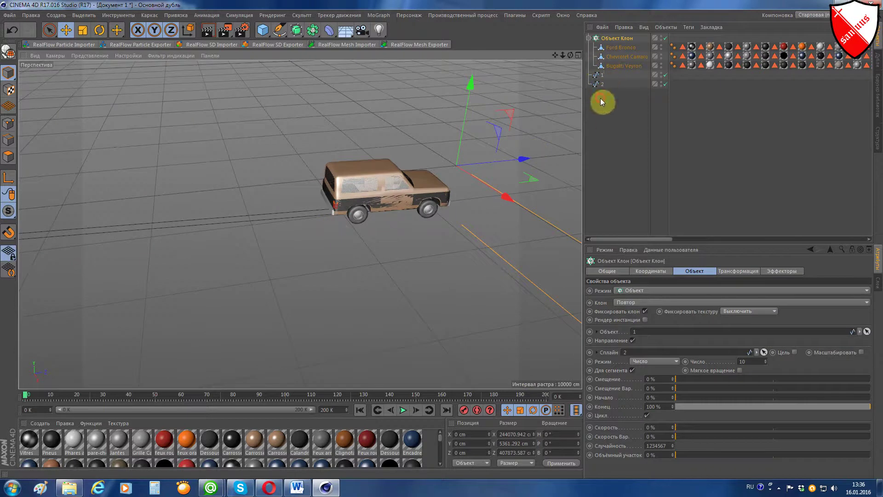
drag(600, 99, 588, 72)
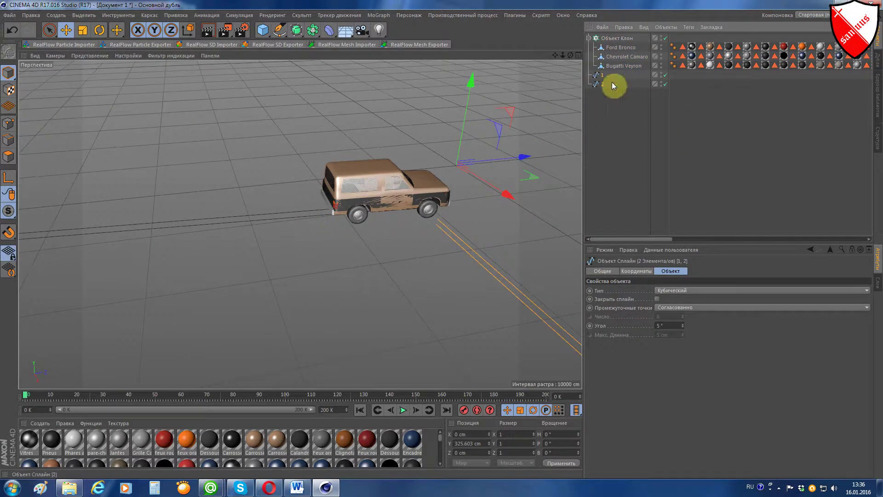
click(601, 75)
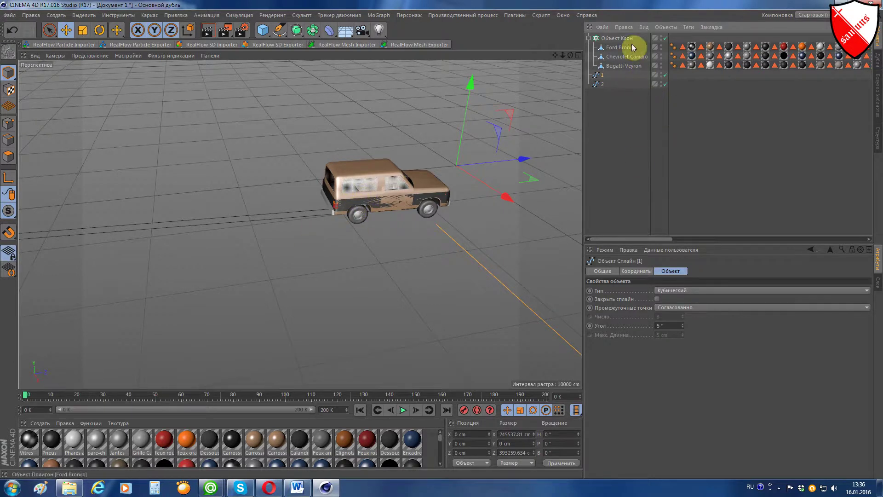
Step: Test and undo pitch and bank, then set the clones' Трансформация heading В.Н to 180°
click(615, 38)
click(736, 271)
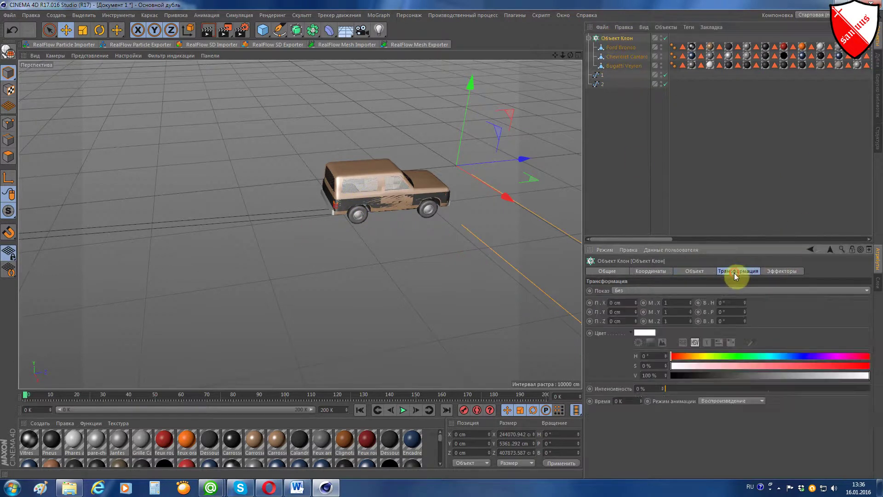
drag(745, 313, 745, 312)
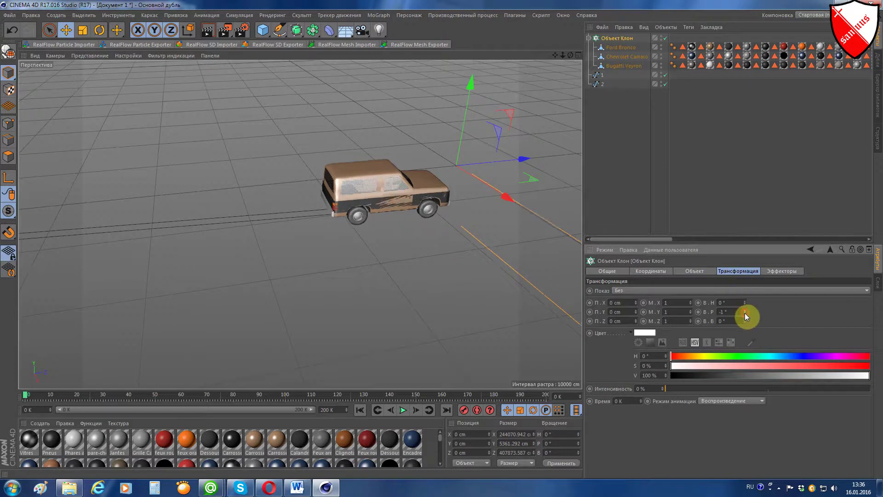
key(ctrl+z)
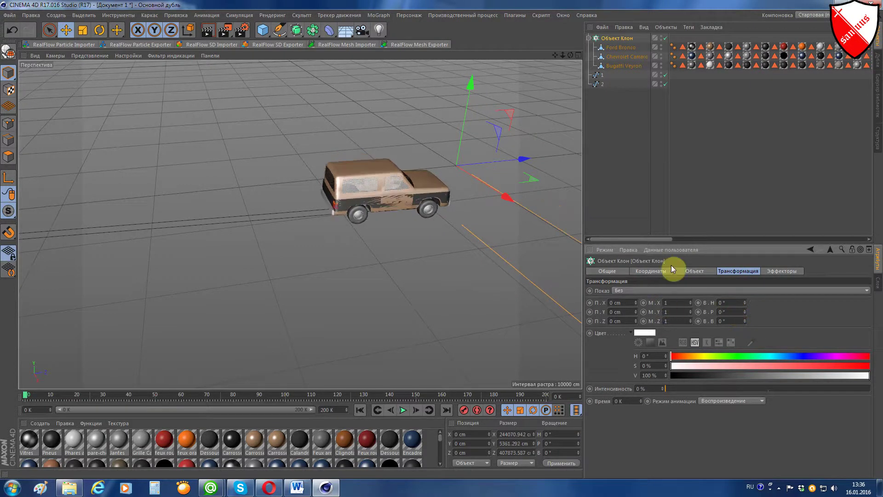
drag(744, 321, 744, 313)
key(ctrl+z)
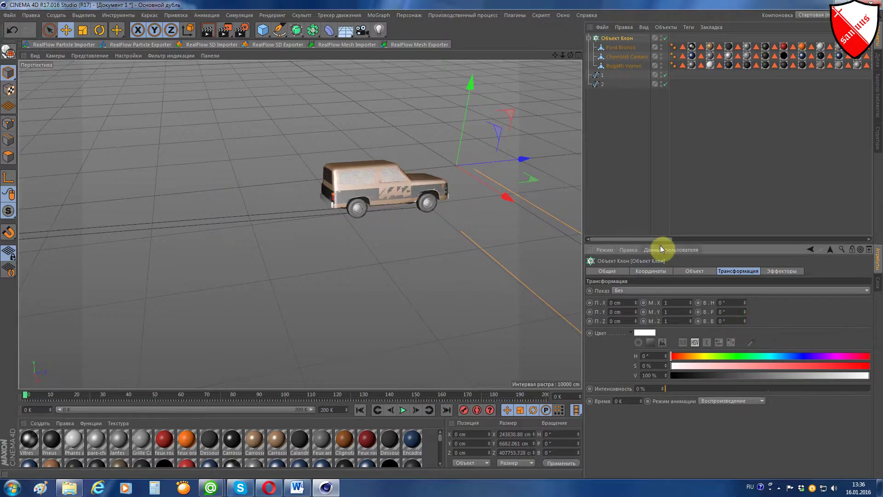
drag(744, 303, 744, 281)
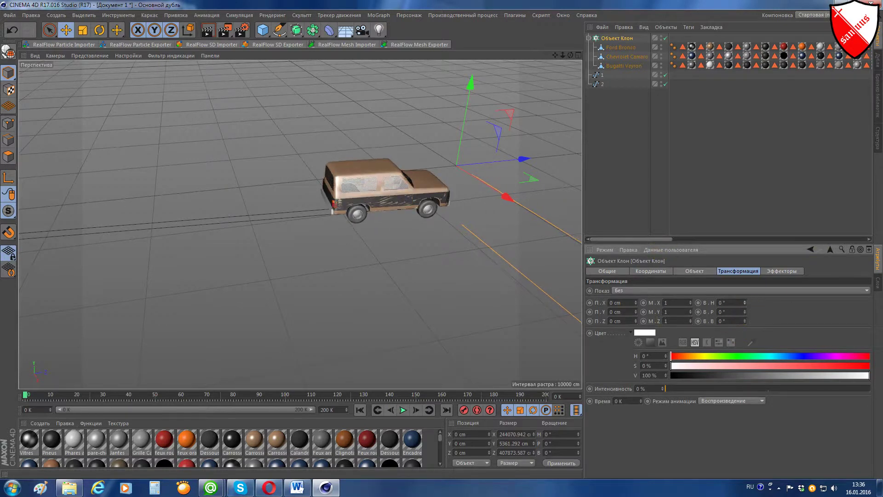
click(737, 303)
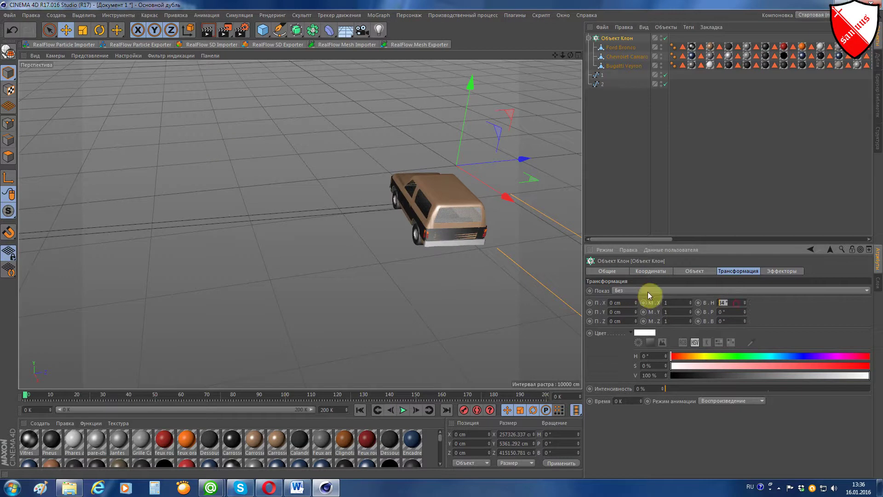
text(180)
key(Return)
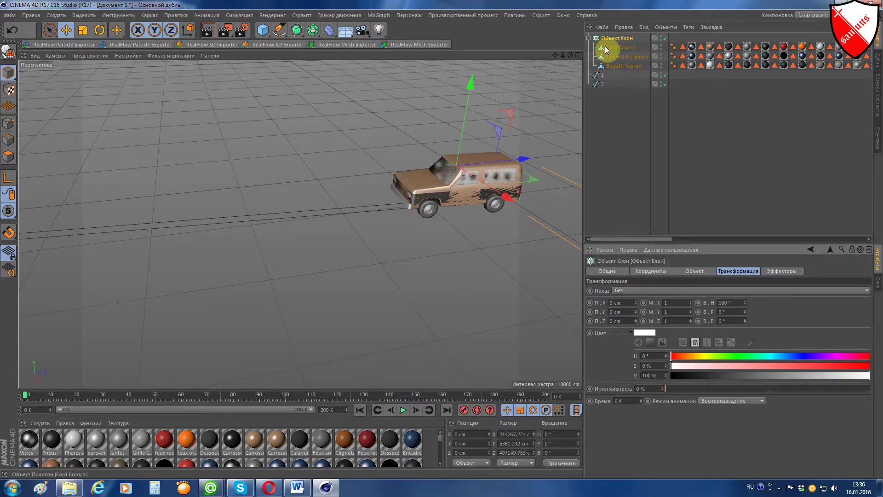
click(617, 40)
click(695, 272)
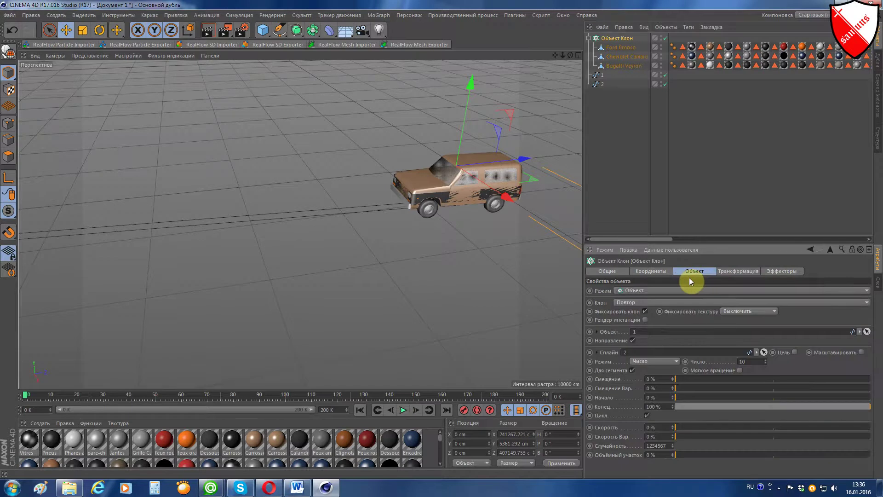
Step: Set the Cloner's Режим to Расположение and Скорость to 20%
click(668, 361)
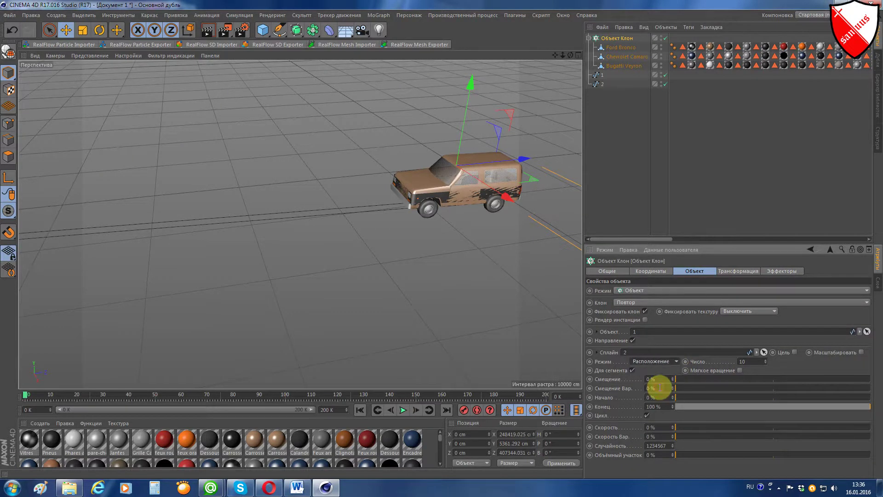
click(683, 428)
double_click(651, 428)
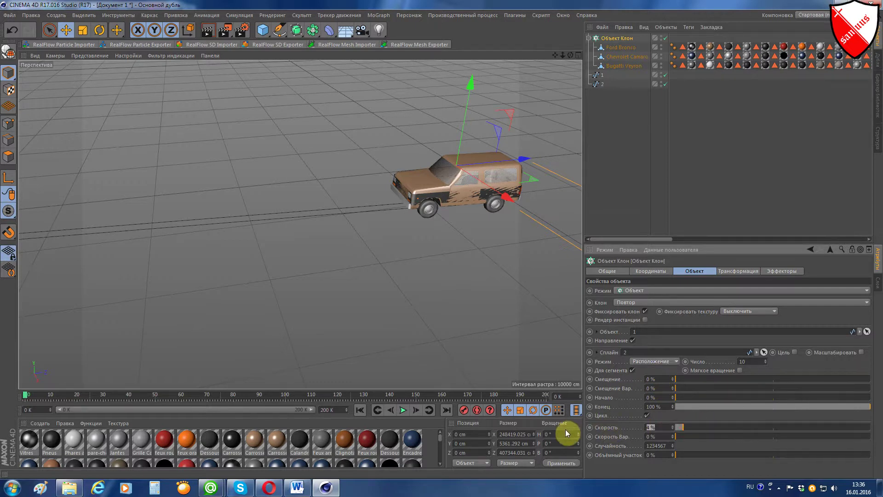
text(20)
key(Return)
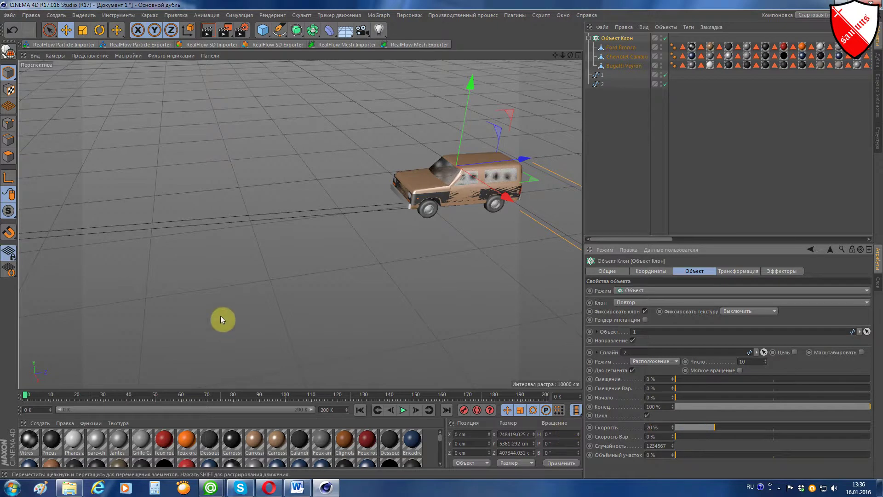
Step: Preview the cars driving along the path, then switch to the Top view
scroll(222, 280, down, 2)
scroll(229, 283, down, 2)
scroll(229, 283, down, 1)
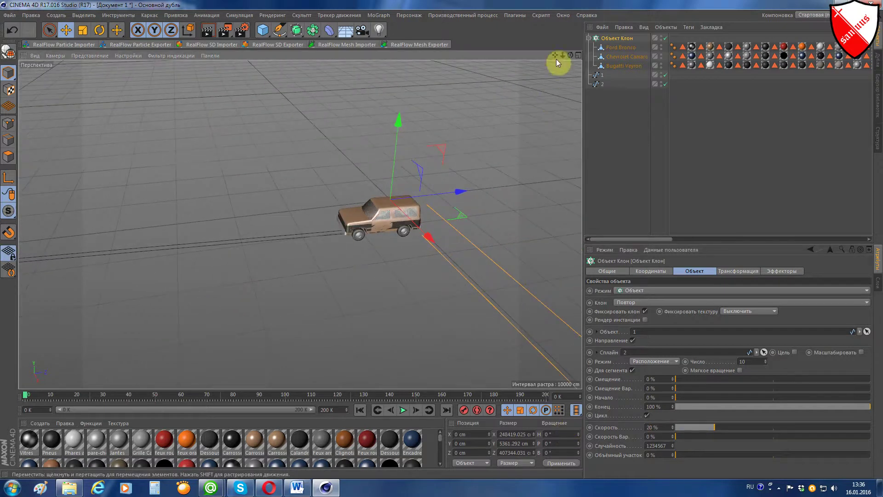
drag(555, 55, 417, 147)
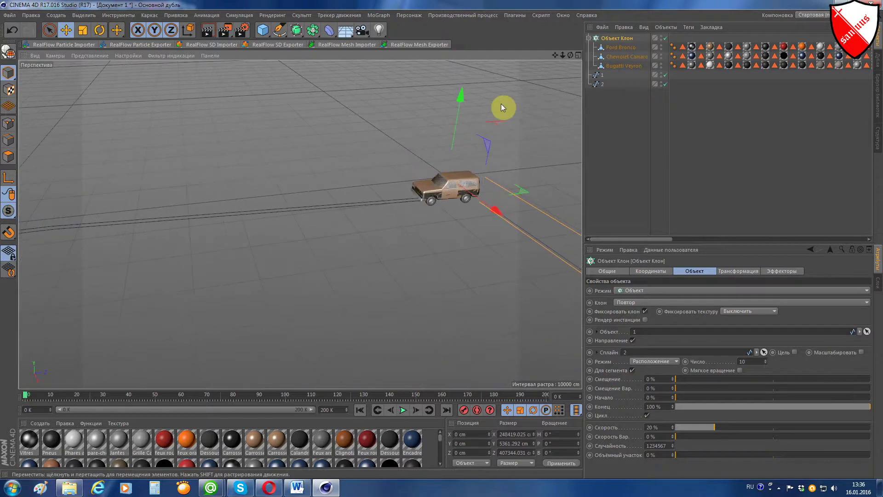
drag(571, 55, 474, 243)
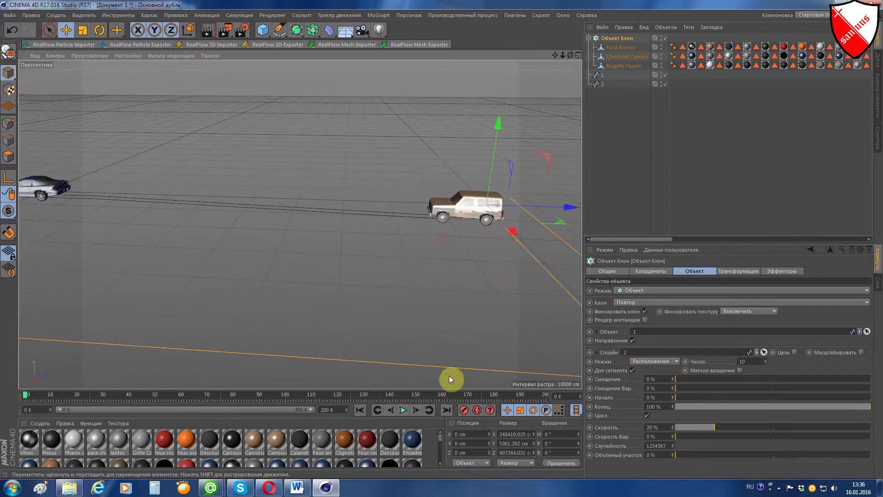
click(398, 410)
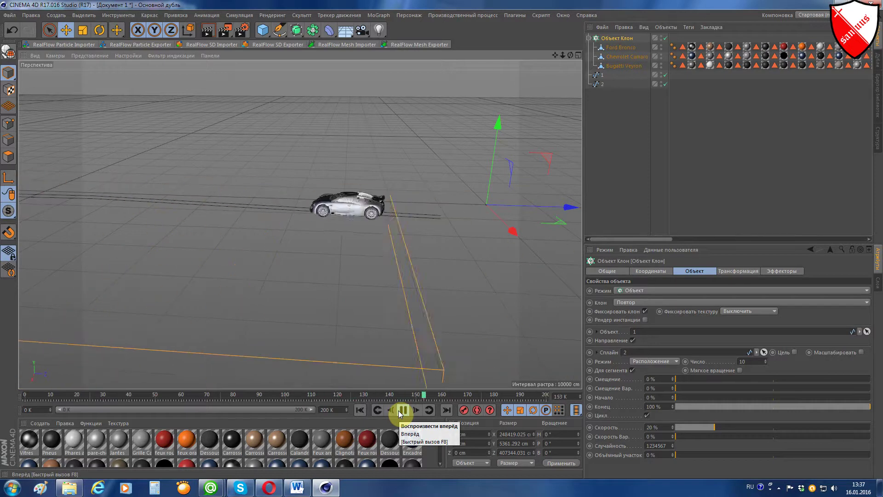
click(398, 410)
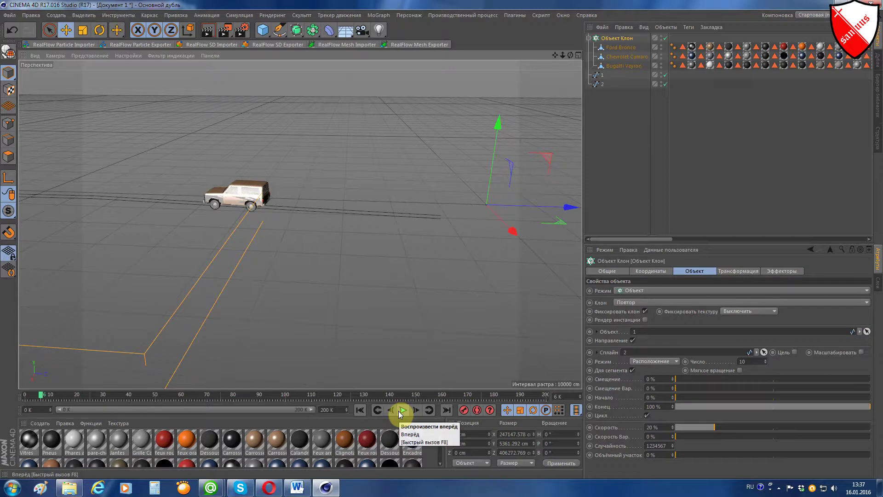
key(F2)
Step: During playback, raise Скорость to about 21% and Число to 24, then return to Perspective
scroll(296, 261, down, 5)
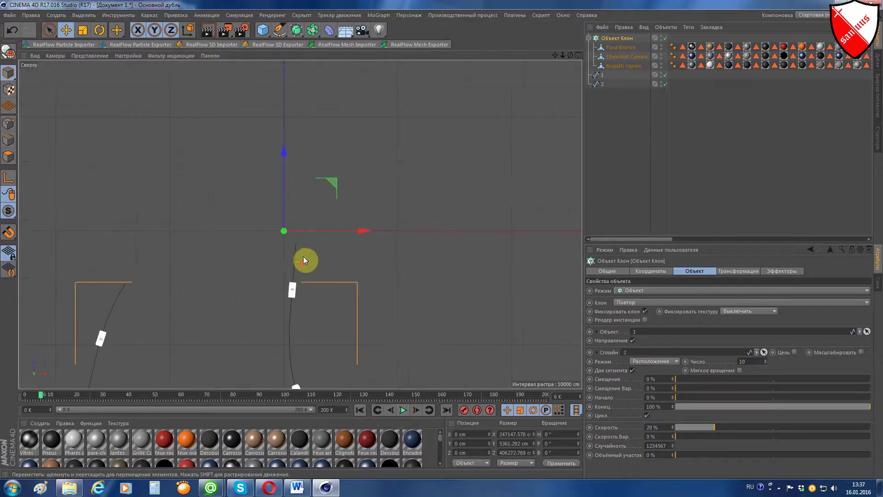
alt+middle_drag(299, 222, 354, 66)
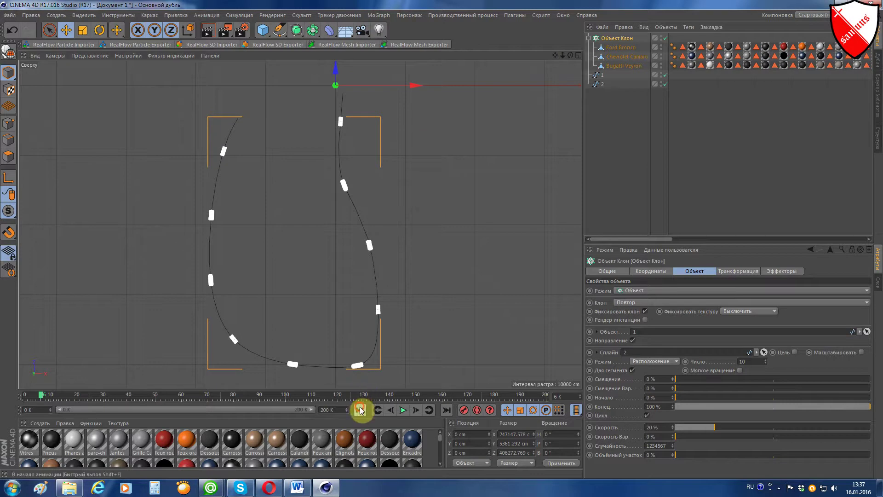
click(402, 410)
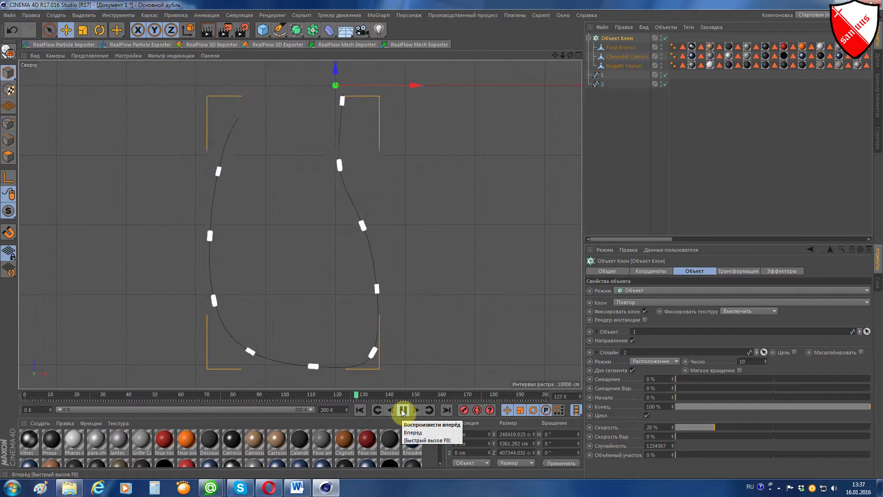
drag(694, 429, 702, 425)
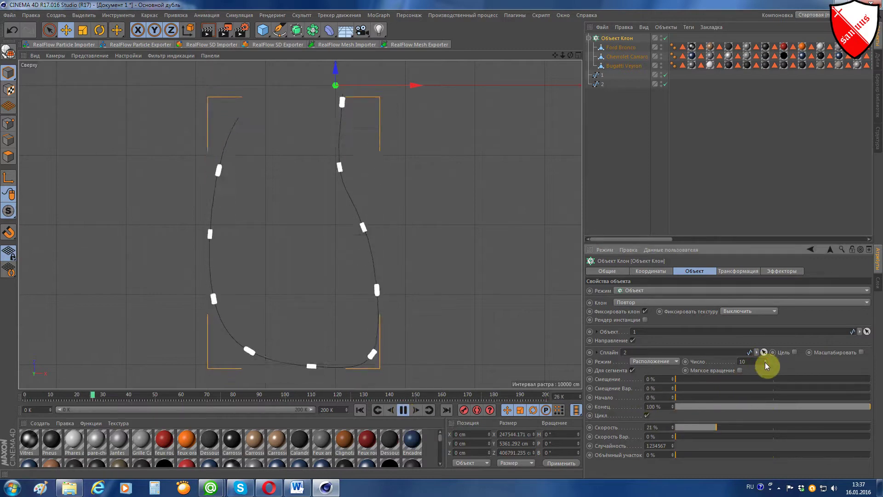
mouse_move(766, 362)
mouse_down()
mouse_move(766, 349)
mouse_move(766, 359)
mouse_up()
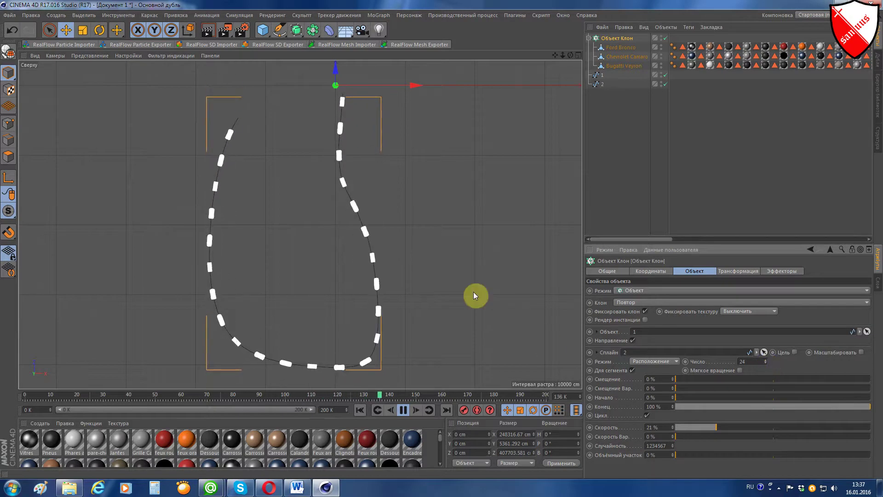
key(F1)
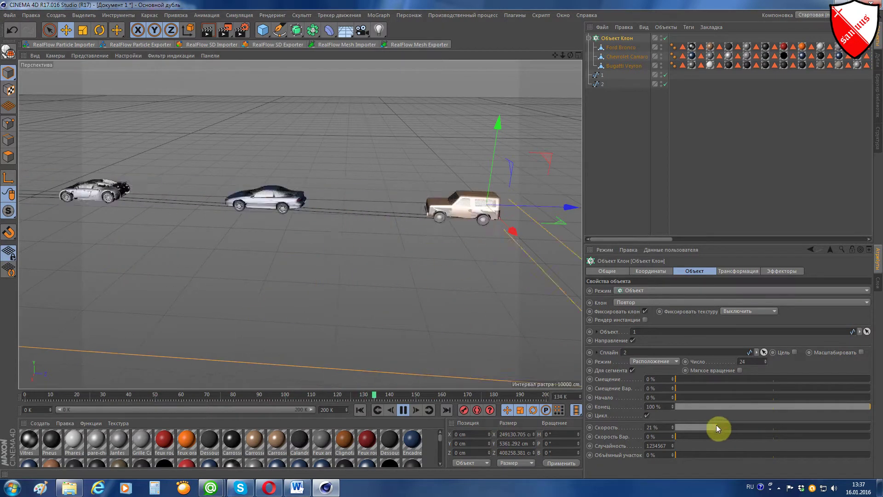
Step: Lower the Скорость slider to 3% and watch the Bronco, Camaro and Bugatti loop slowly
drag(716, 427, 681, 424)
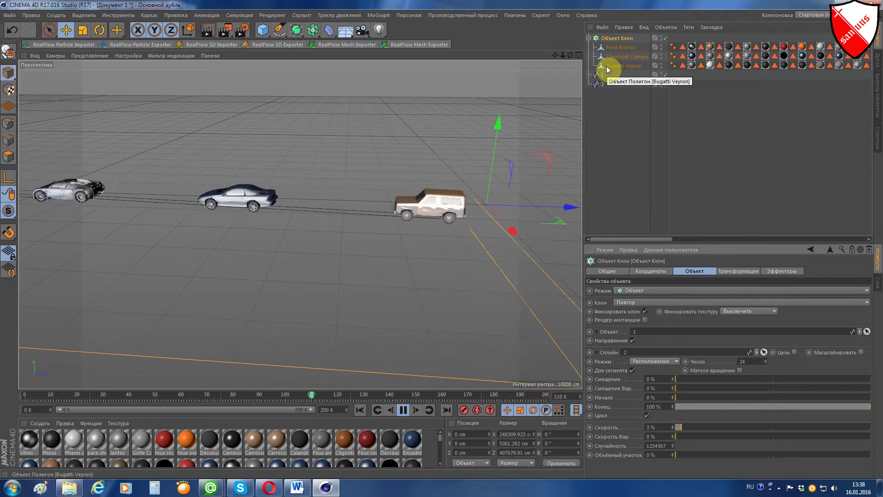
scroll(285, 214, up, 5)
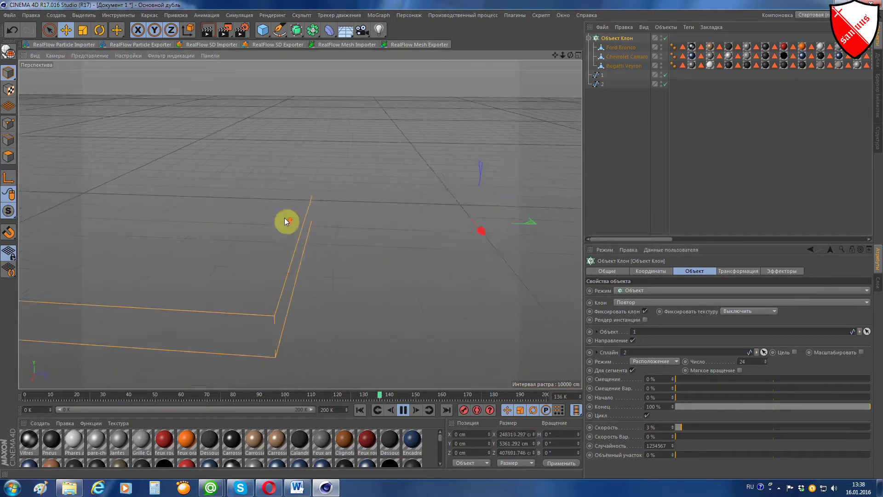
scroll(286, 219, down, 5)
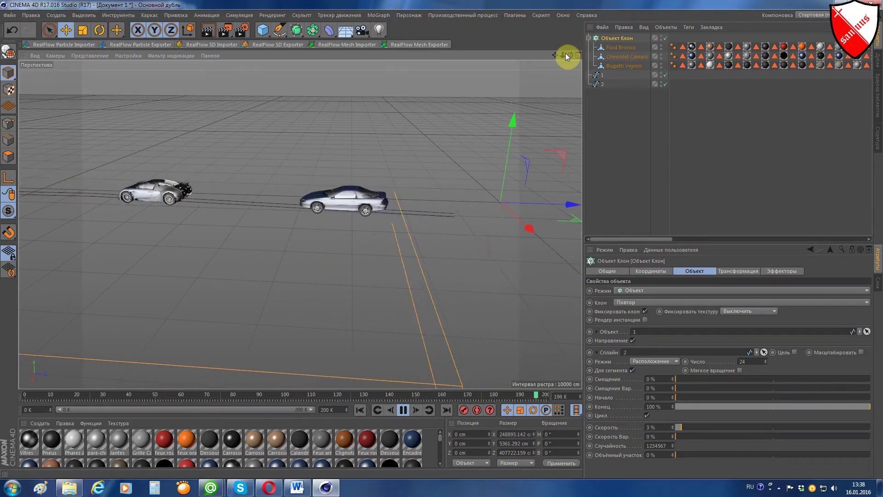
drag(565, 53, 562, 53)
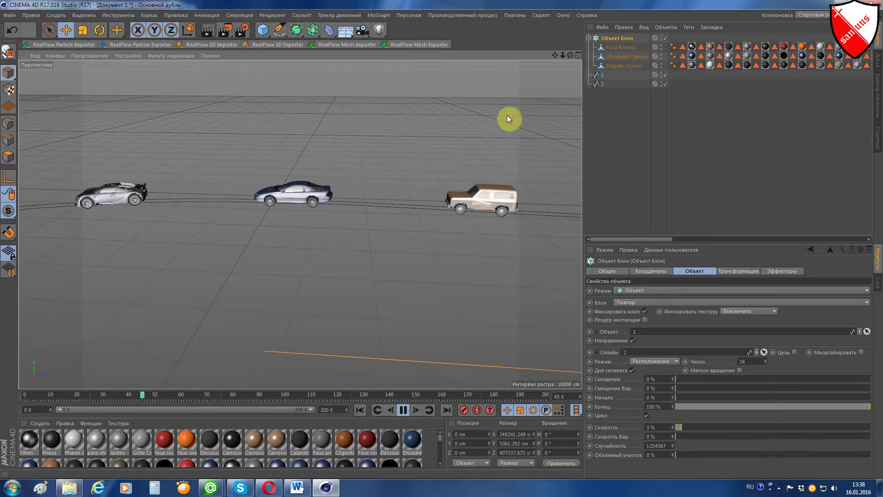